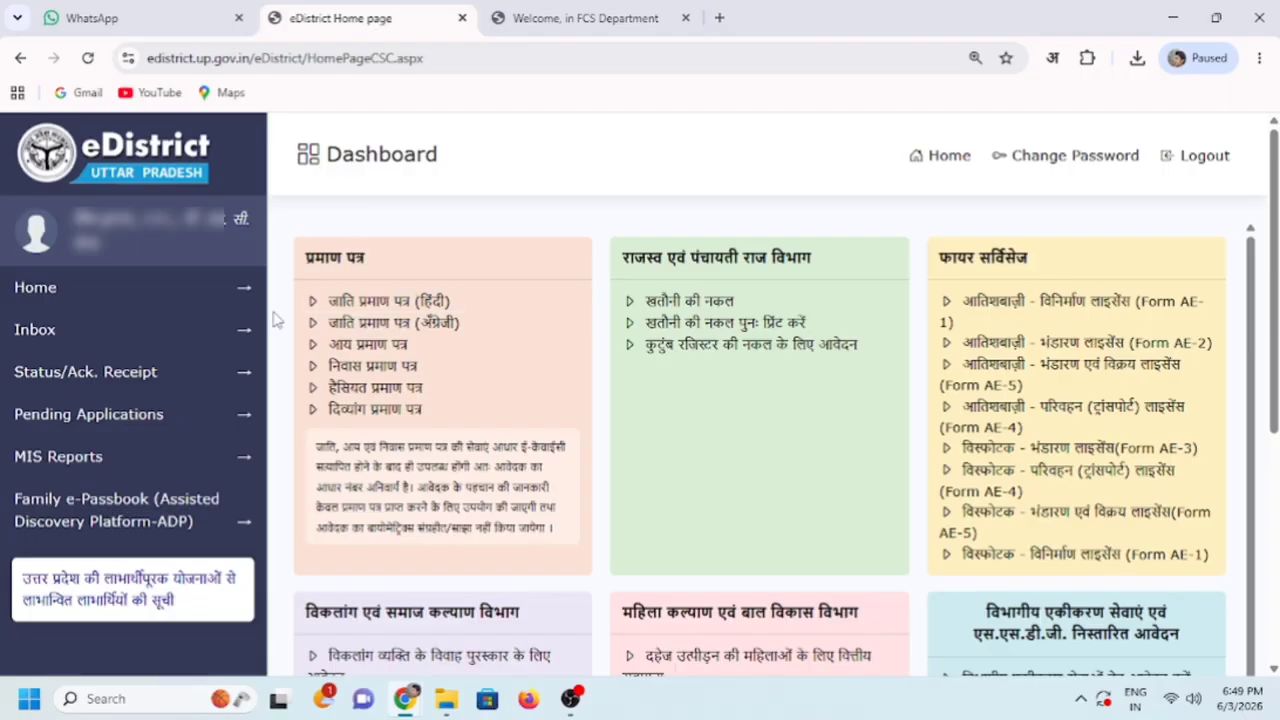
- Open the integrated department services application (विभागीय एकीकरण सेवाओं हेतु आवेदन करें) and close the leftover FCS Department page
scroll(1158, 348, down, 1)
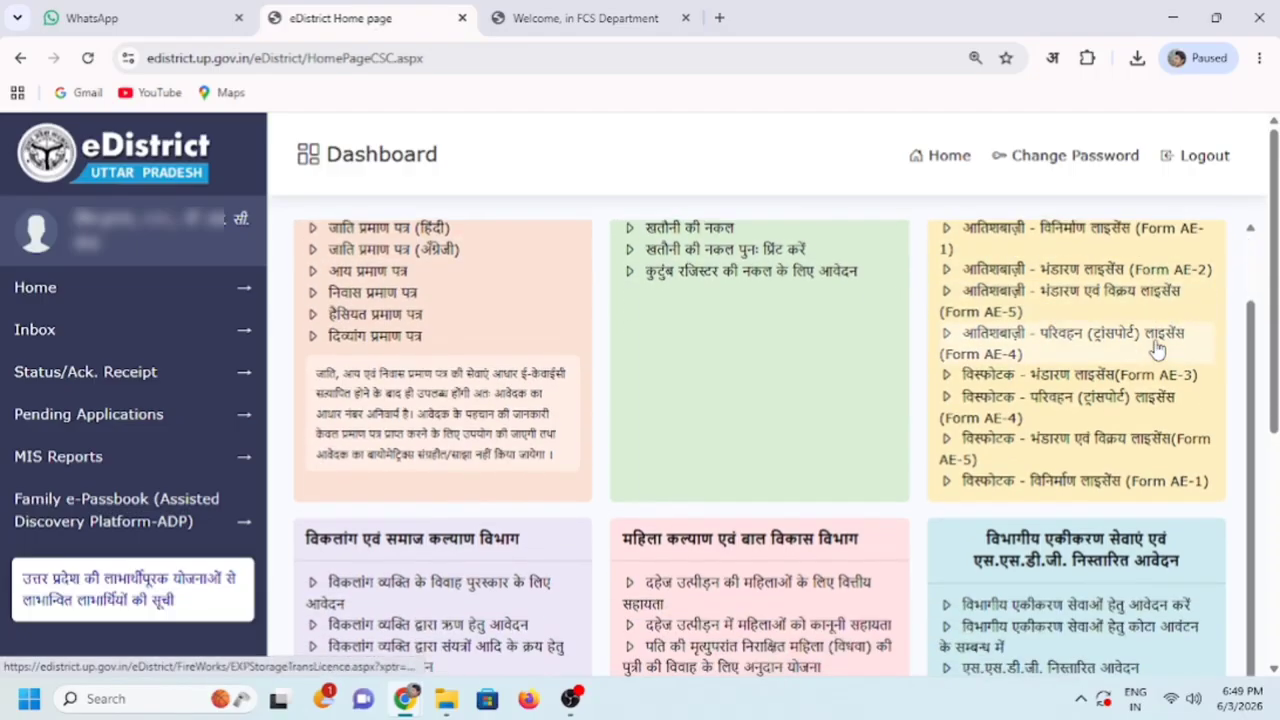
scroll(1170, 390, down, 3)
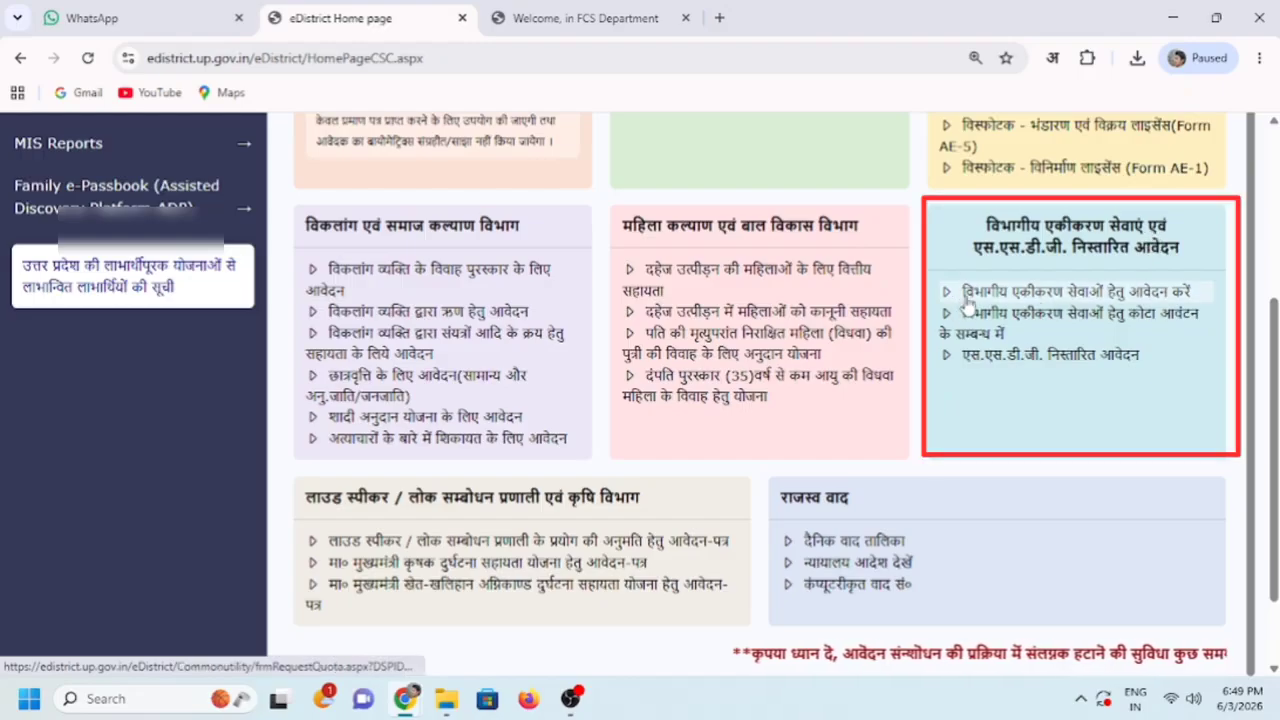
click(1075, 296)
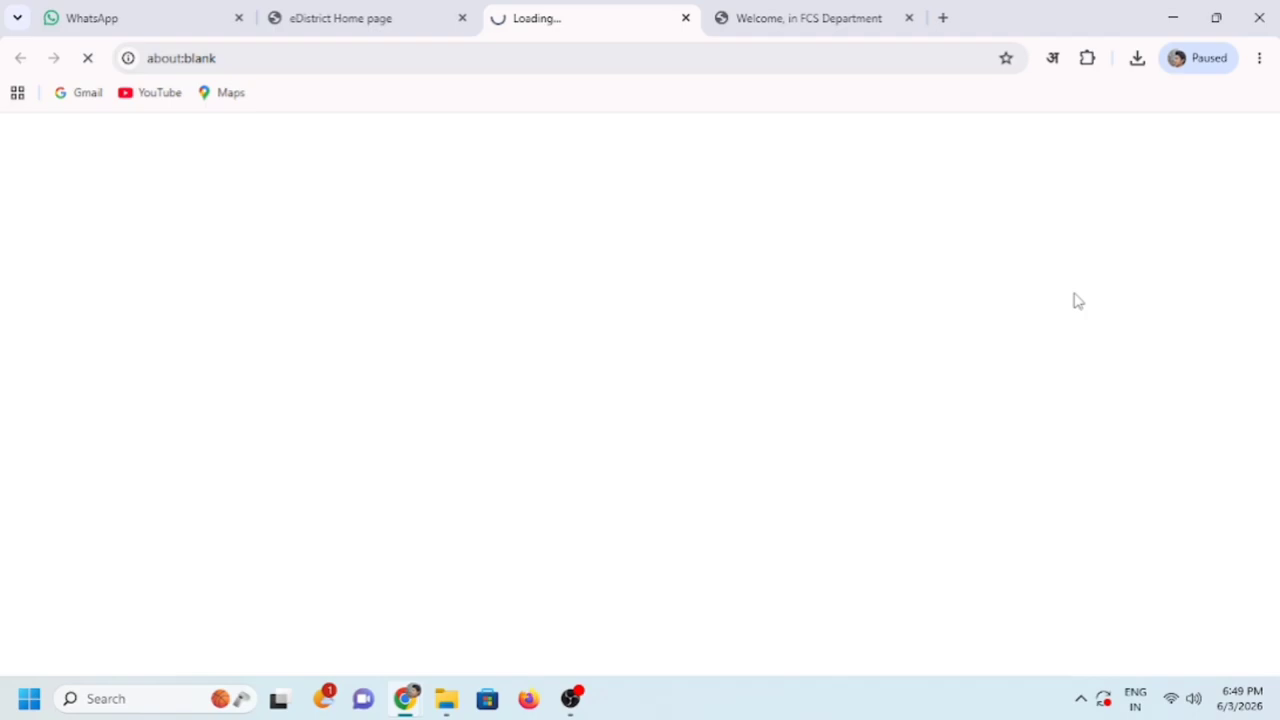
click(909, 18)
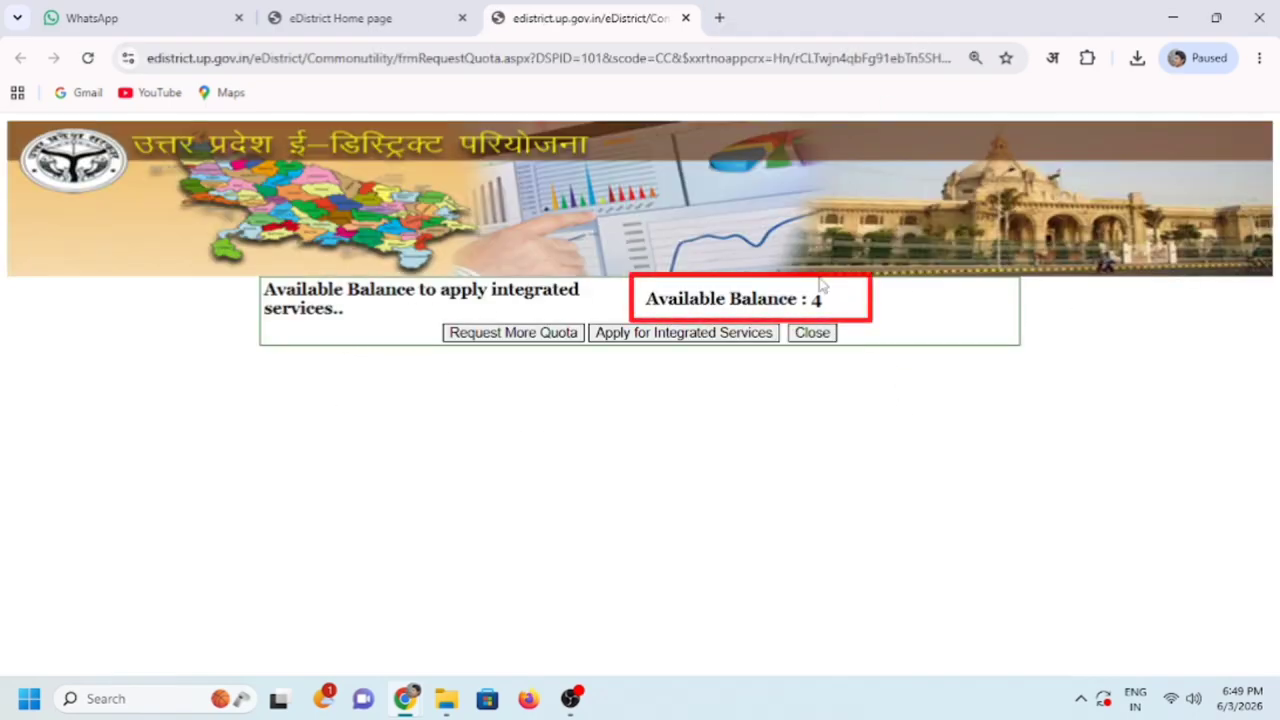
- Check the available balance, and open Food And Civil Supplies(Ration Card) through the application for integrated services
drag(646, 299, 822, 300)
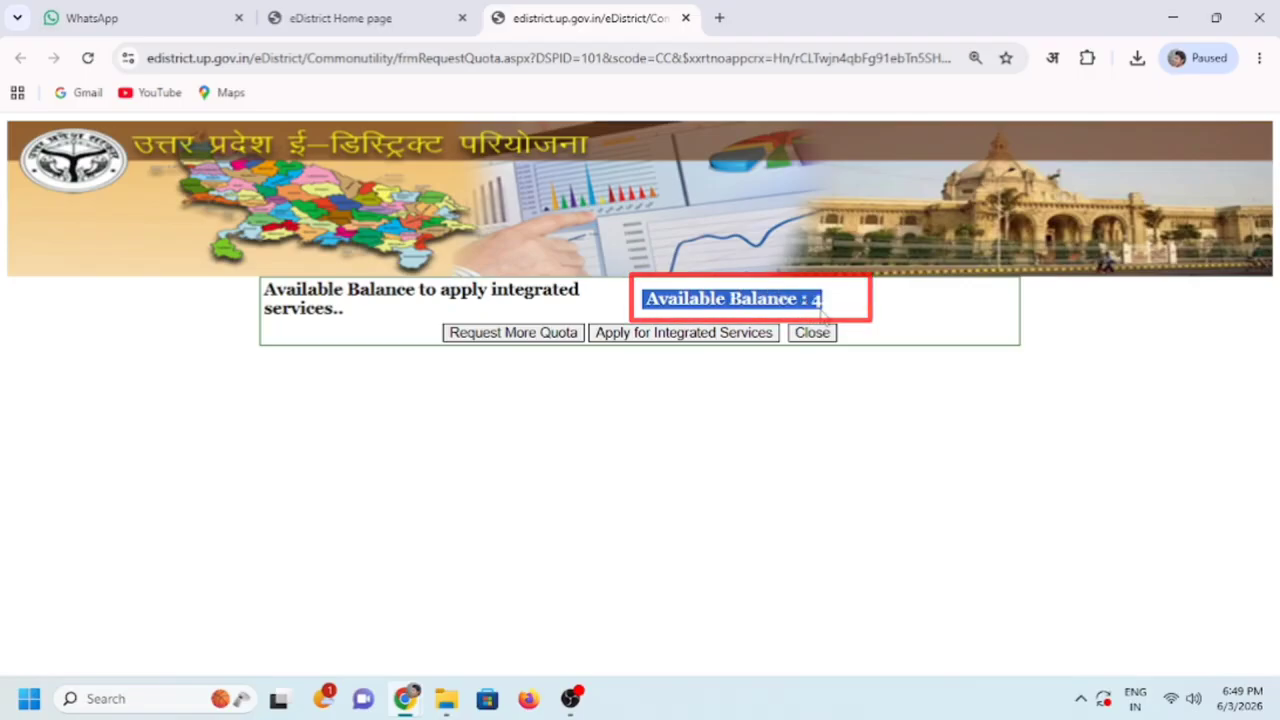
click(825, 305)
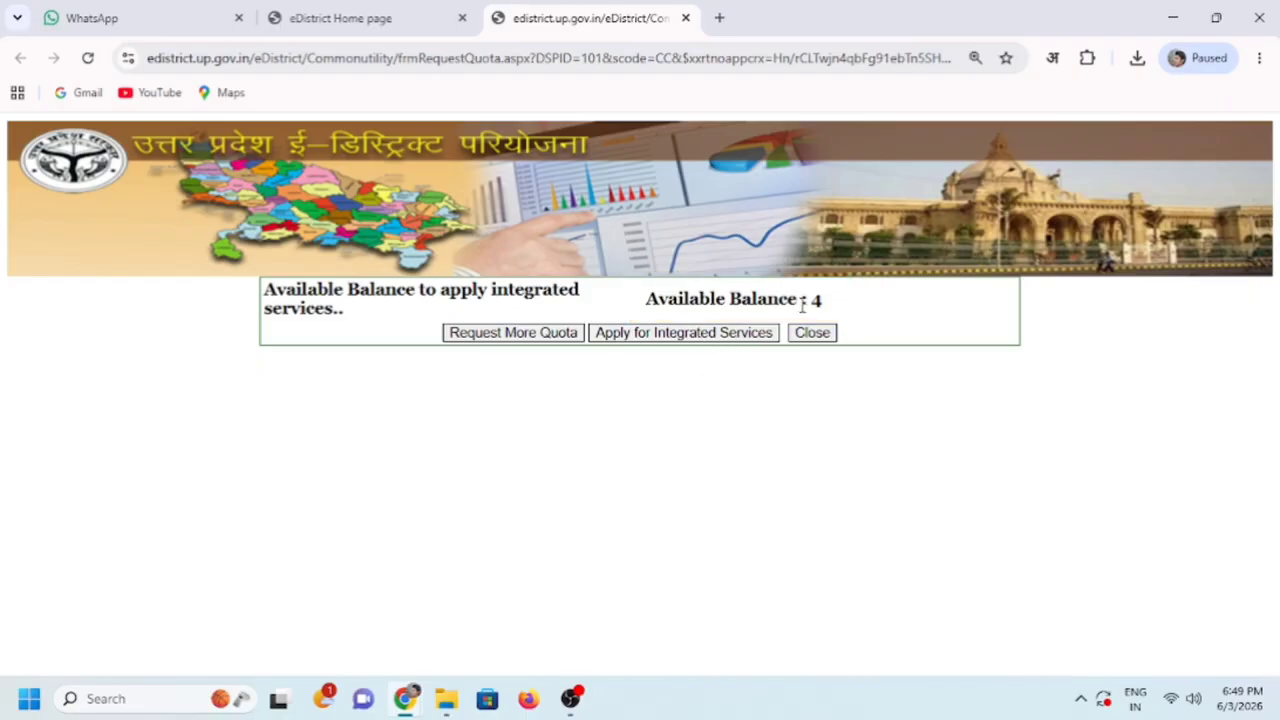
click(727, 338)
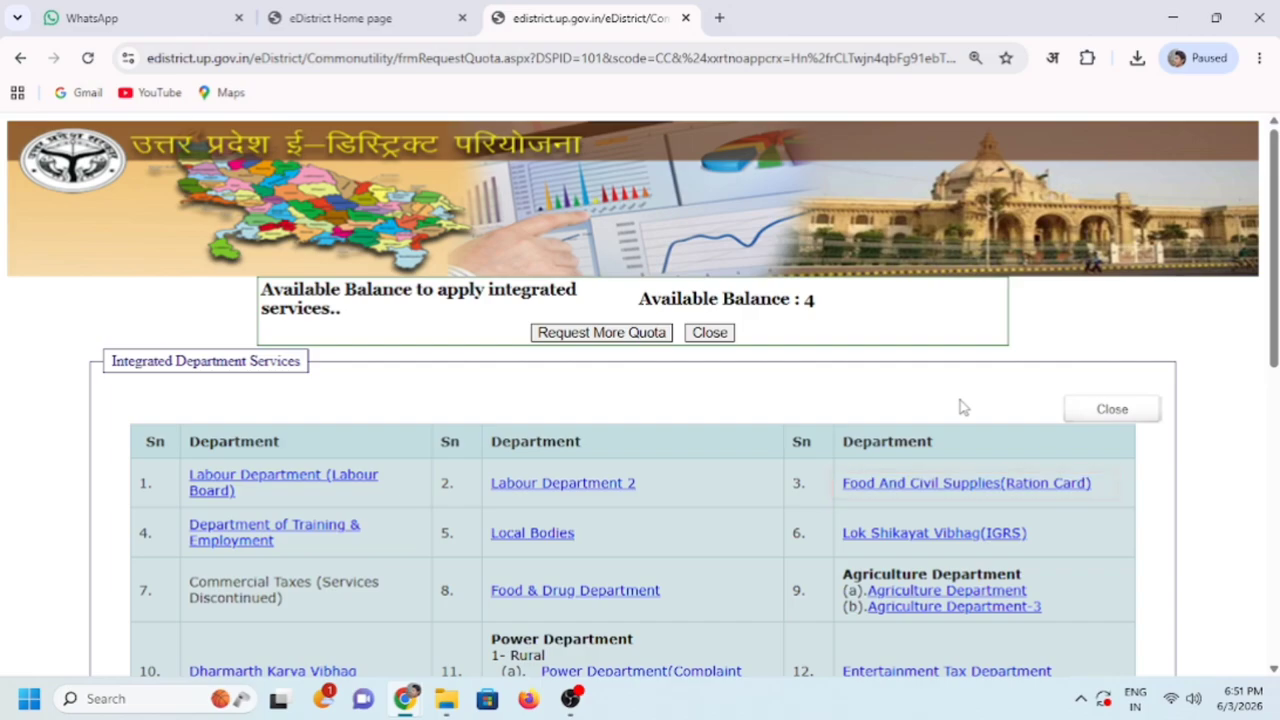
click(930, 485)
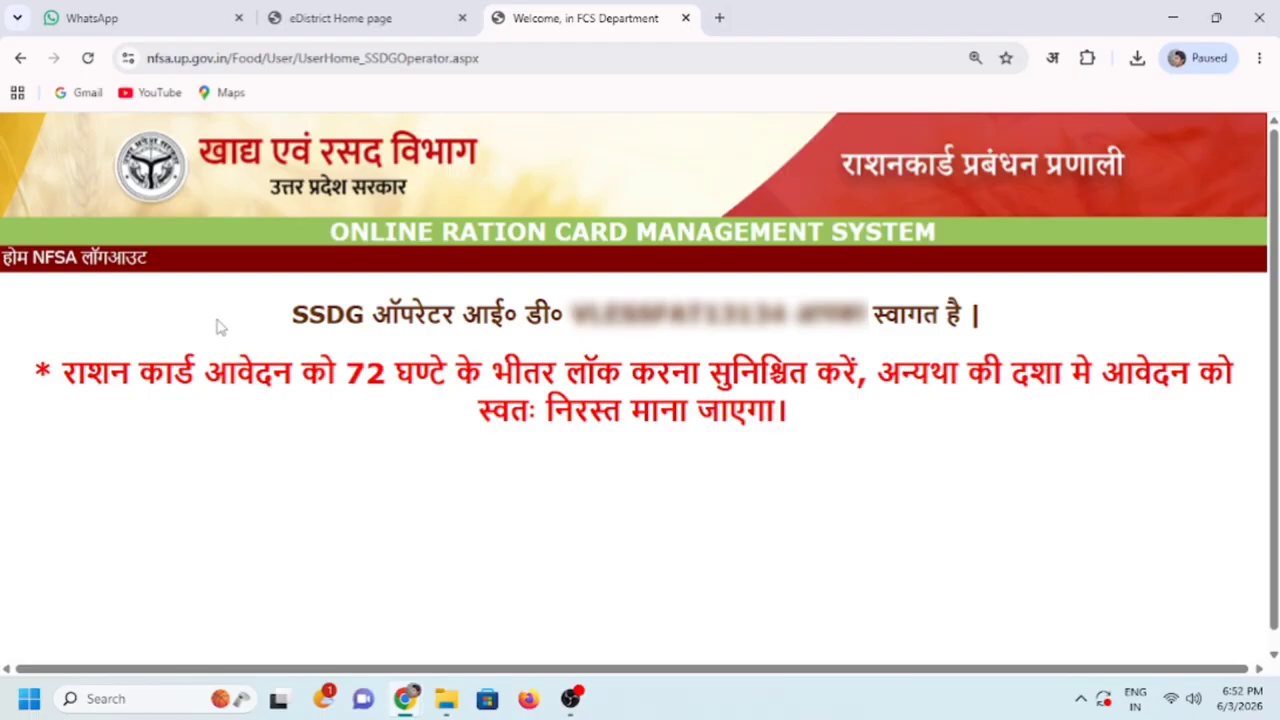
- Open the NFSA new ration card entry form 3.1.1 नयी प्रविष्टि(पात्र गृहस्थी)
click(48, 262)
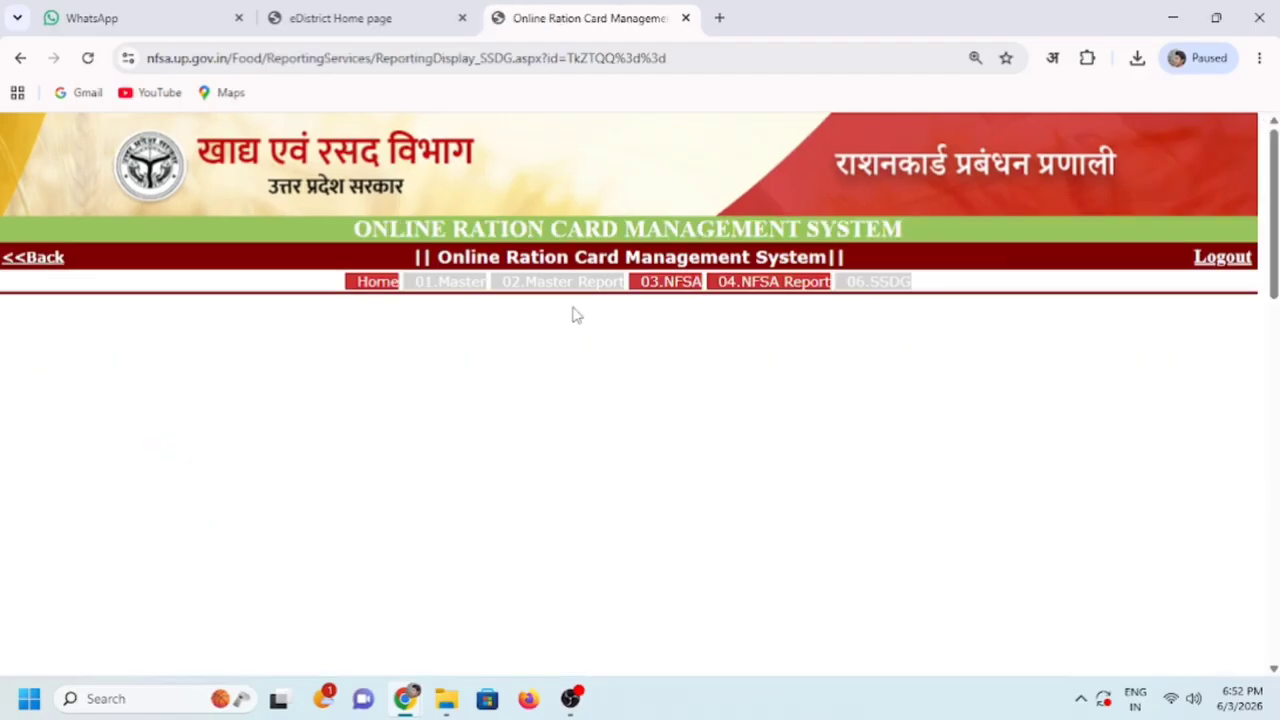
click(676, 288)
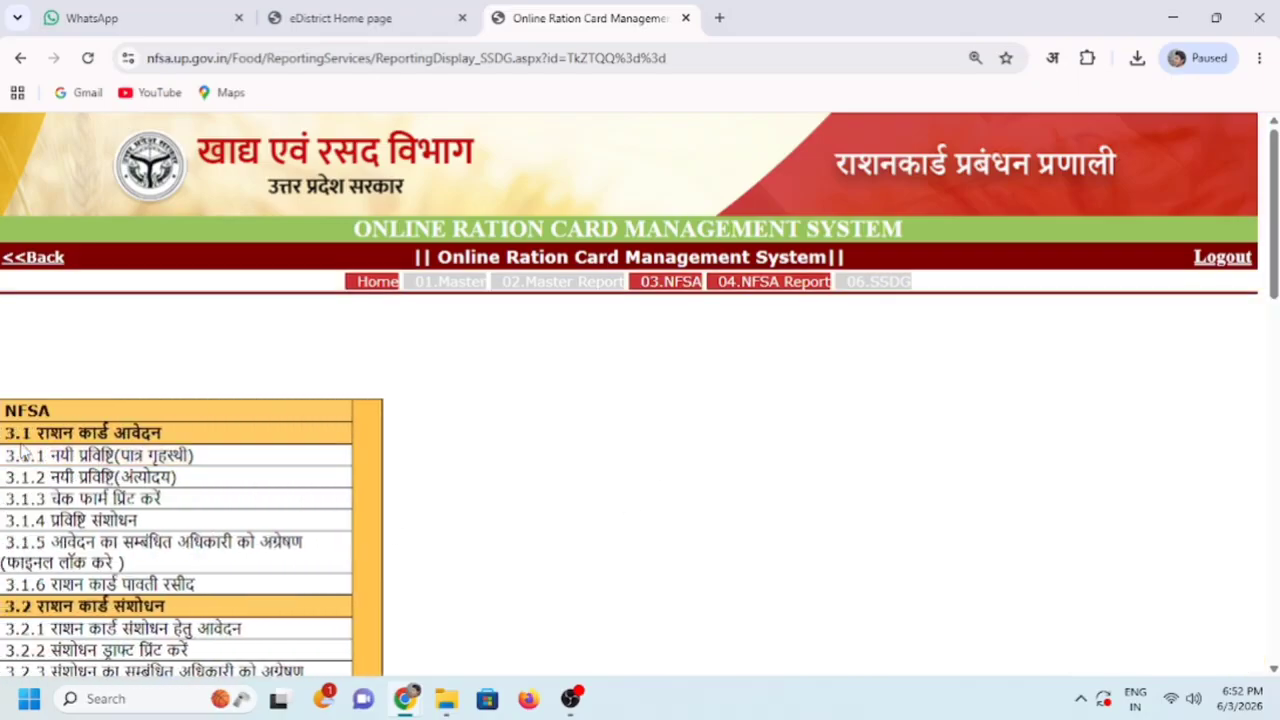
click(62, 454)
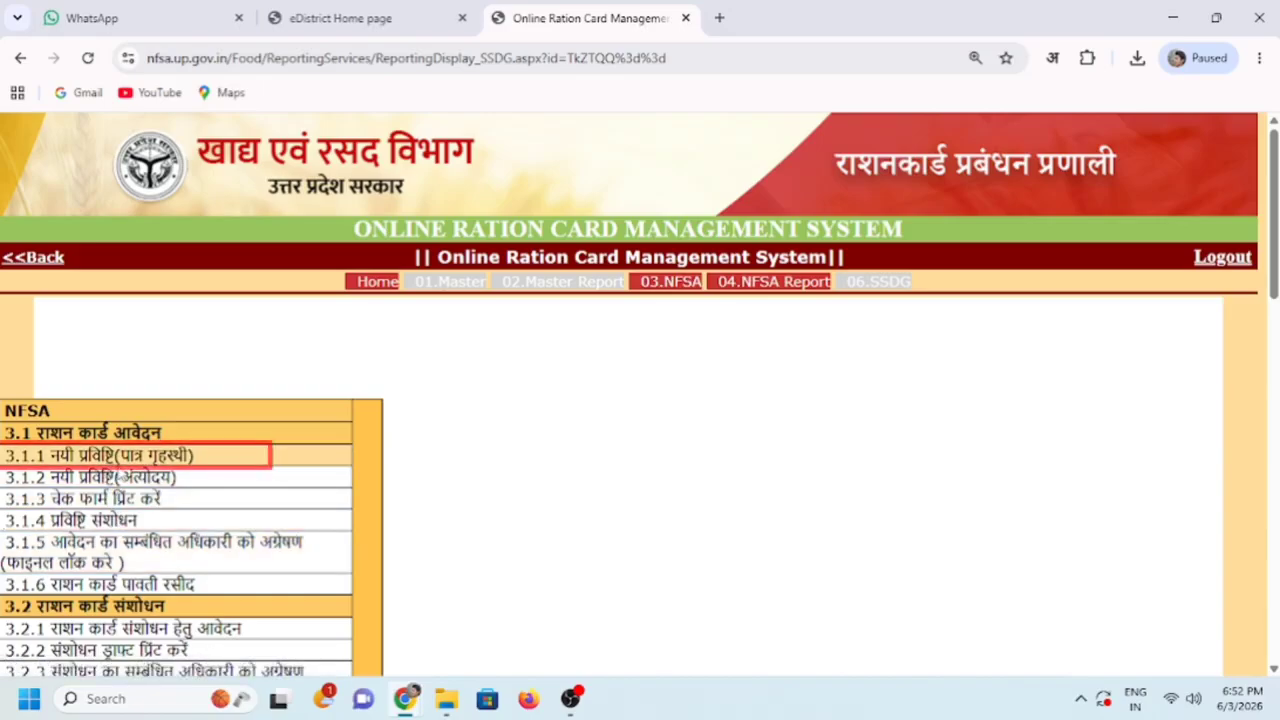
click(128, 462)
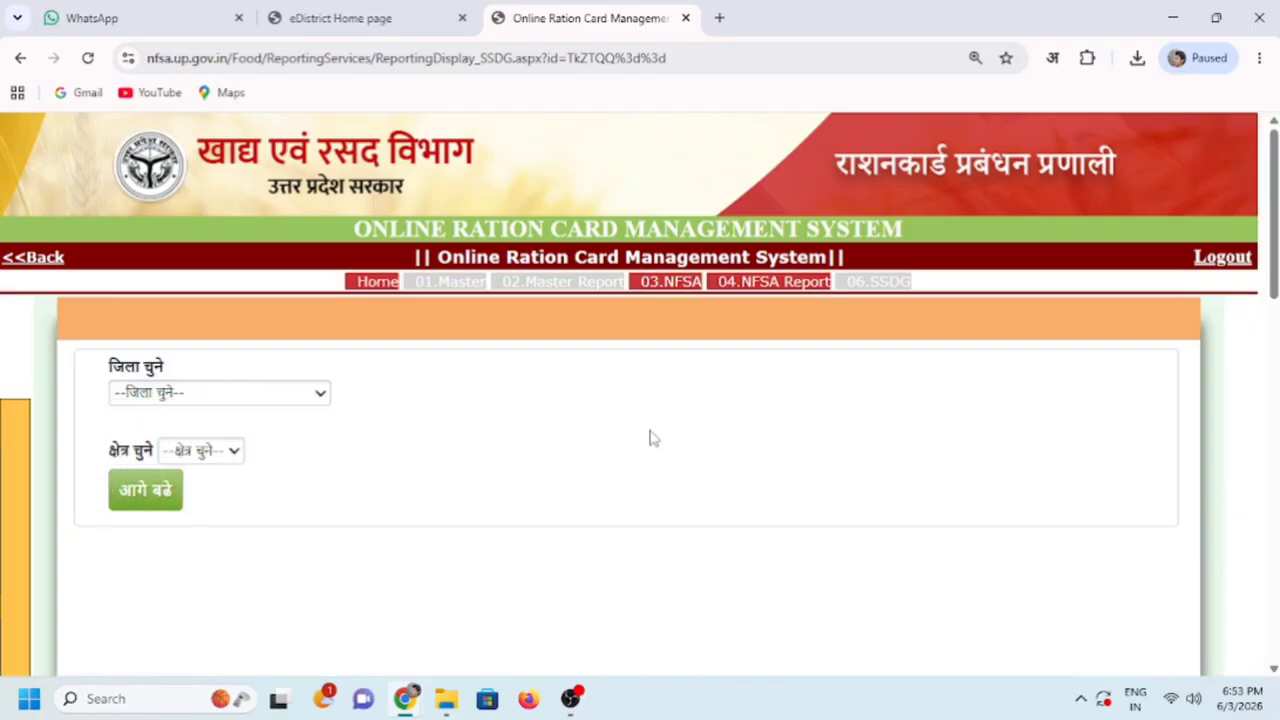
- Choose the applicant's district and area (क्षेत्र), and proceed to the basic details stage
click(277, 398)
click(323, 457)
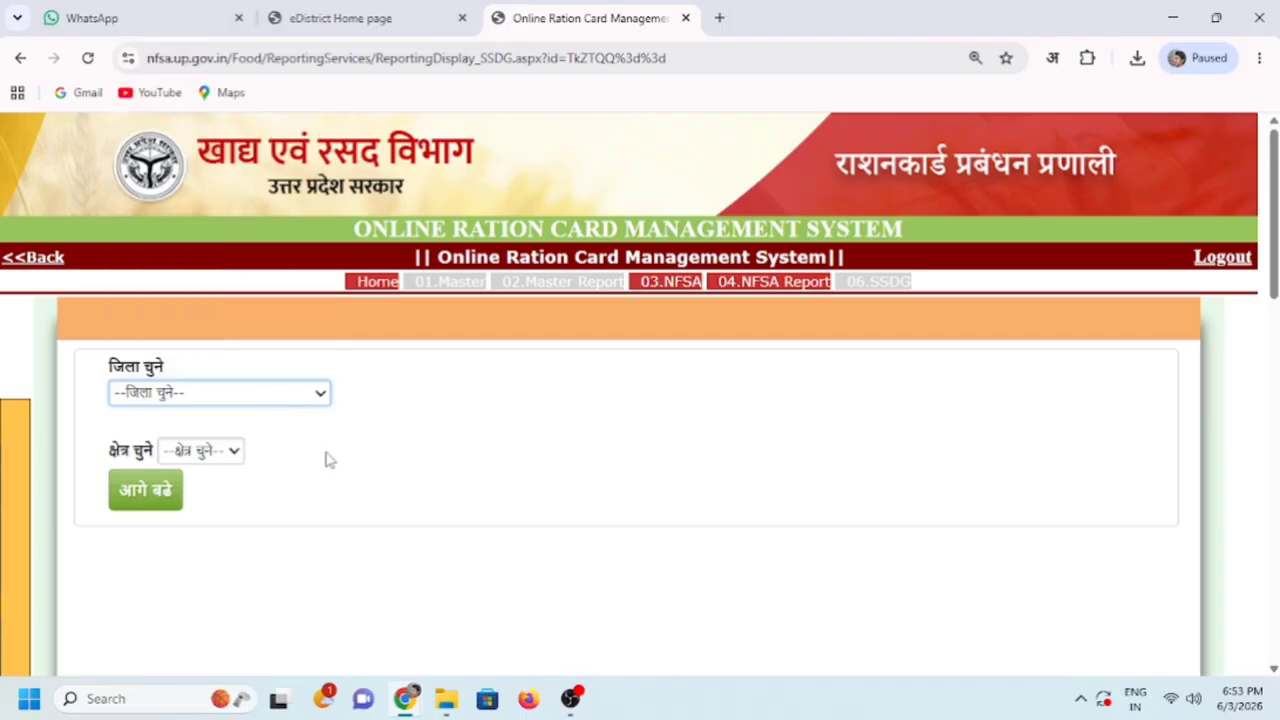
click(220, 453)
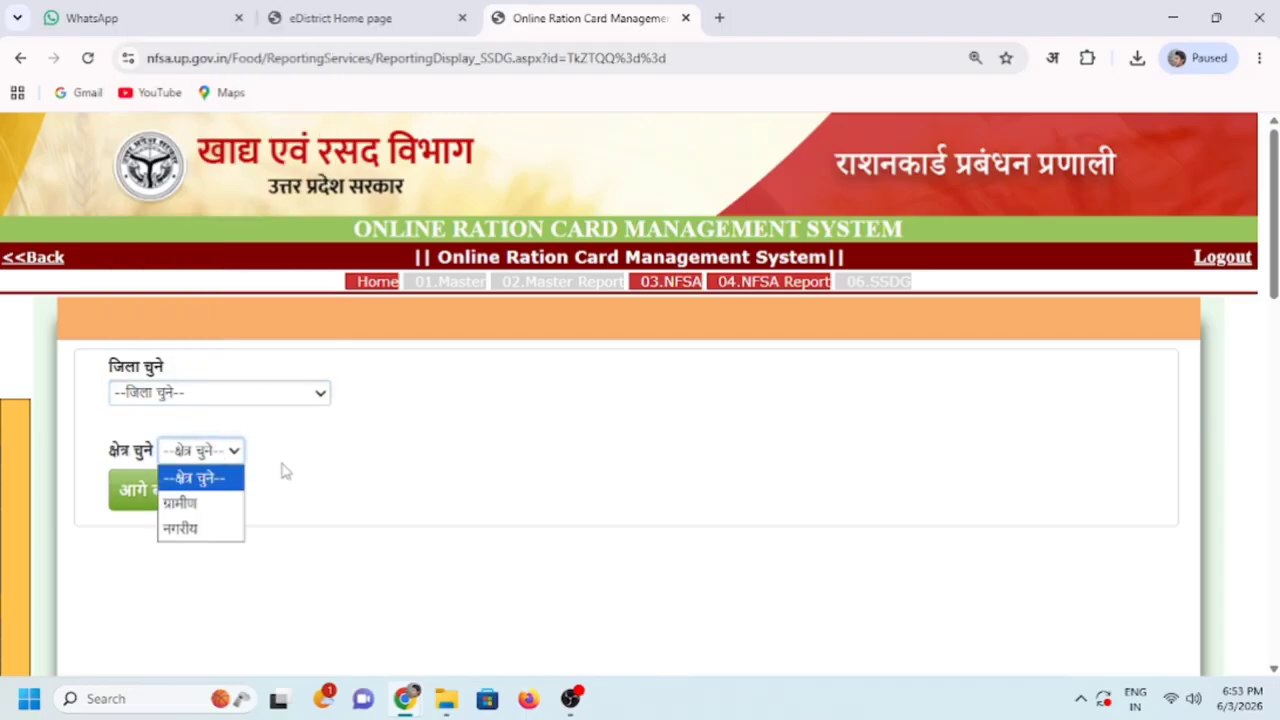
click(285, 472)
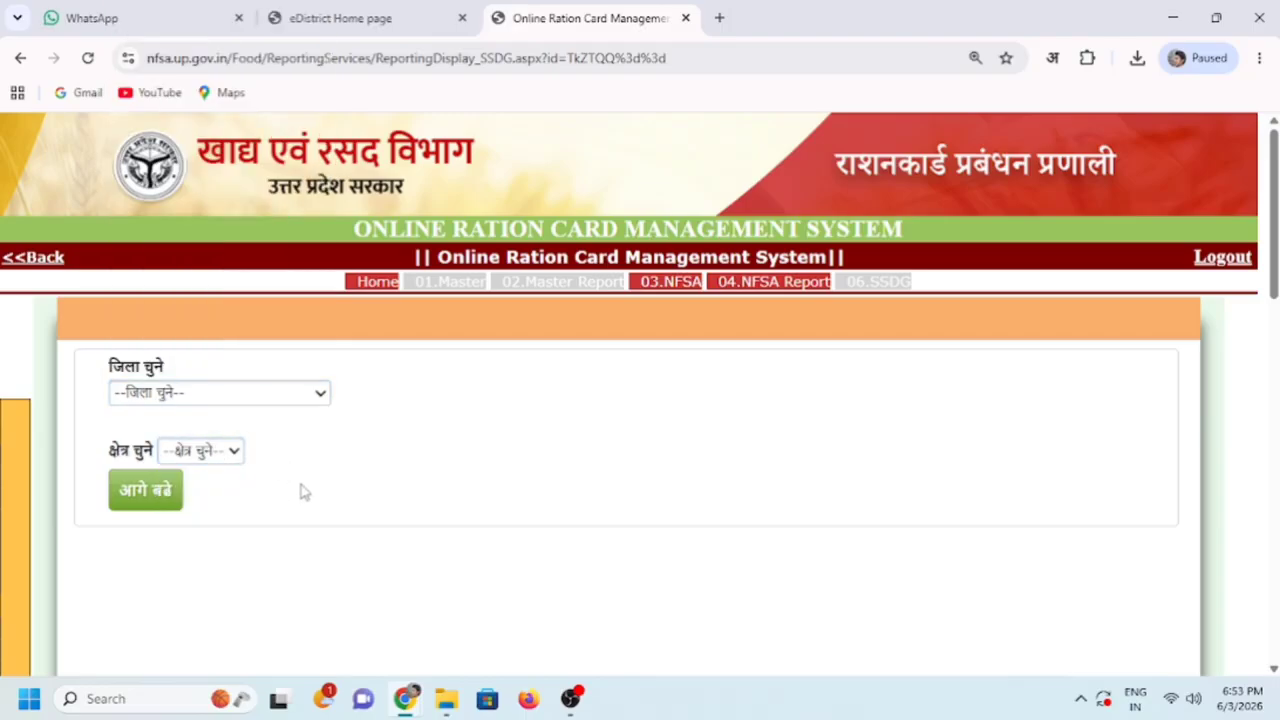
click(160, 506)
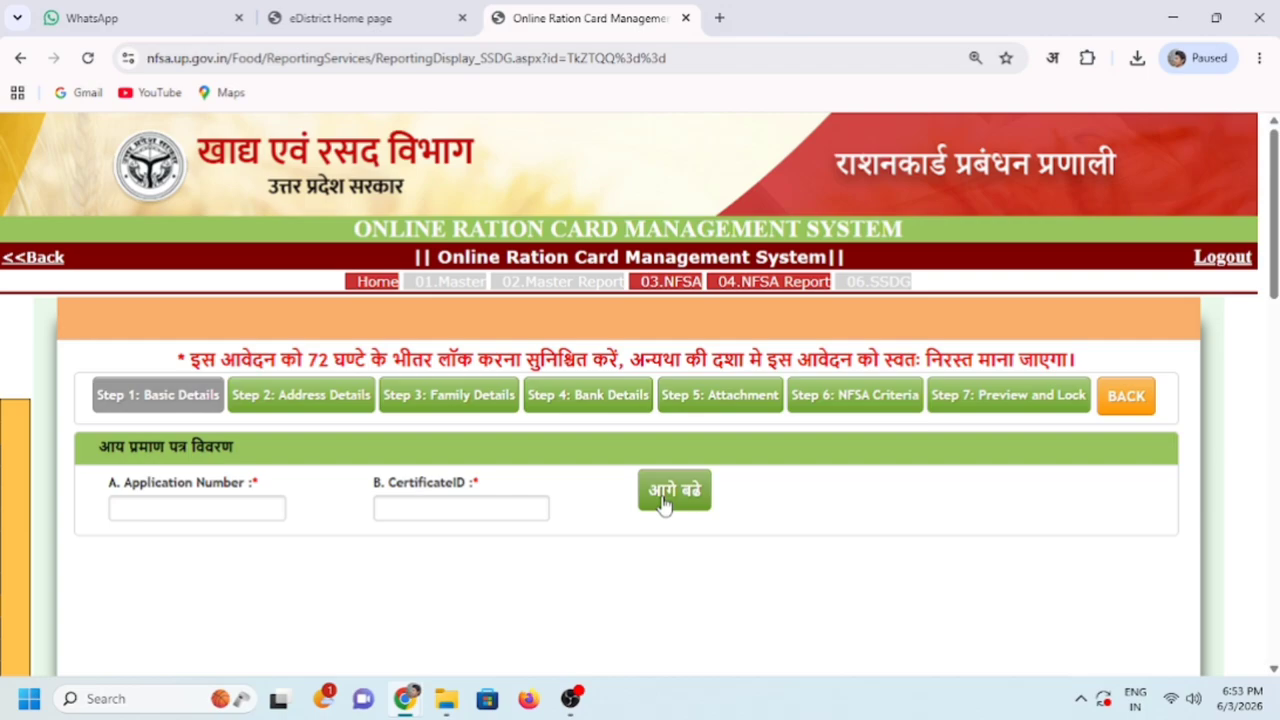
- Submit the income certificate's application number and certificate ID, and read the notice about locking the application
click(249, 503)
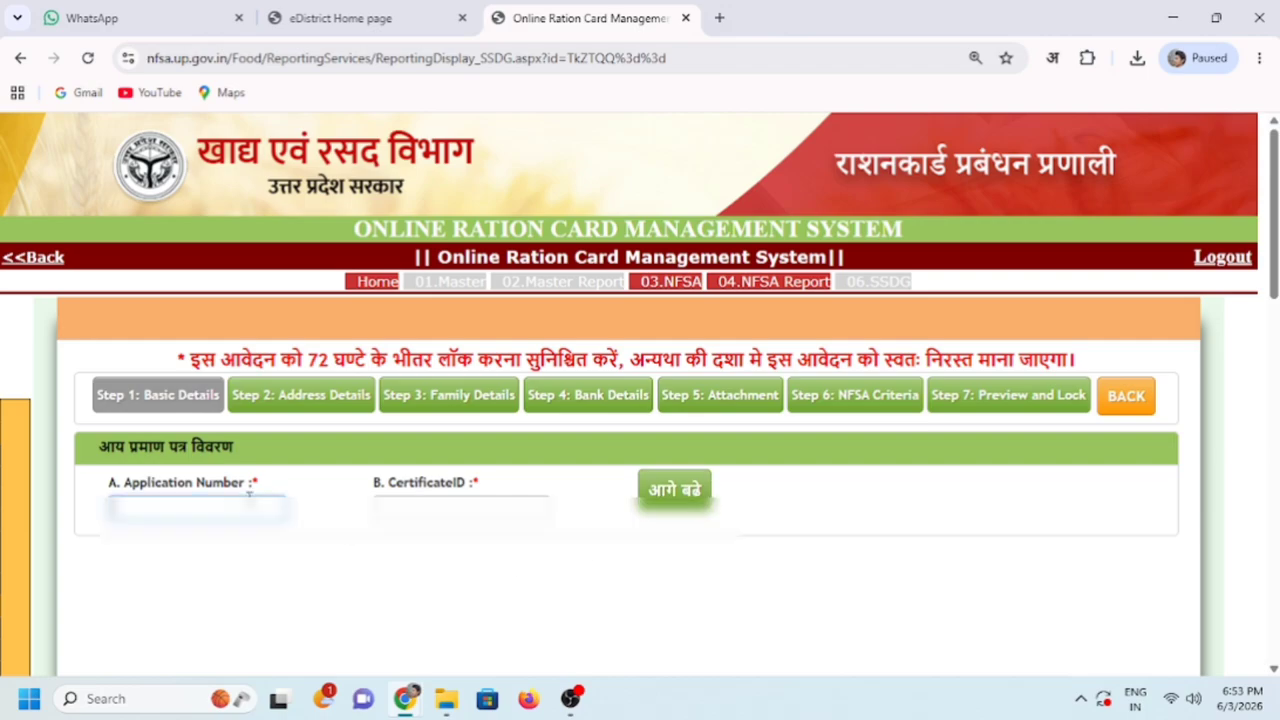
click(674, 490)
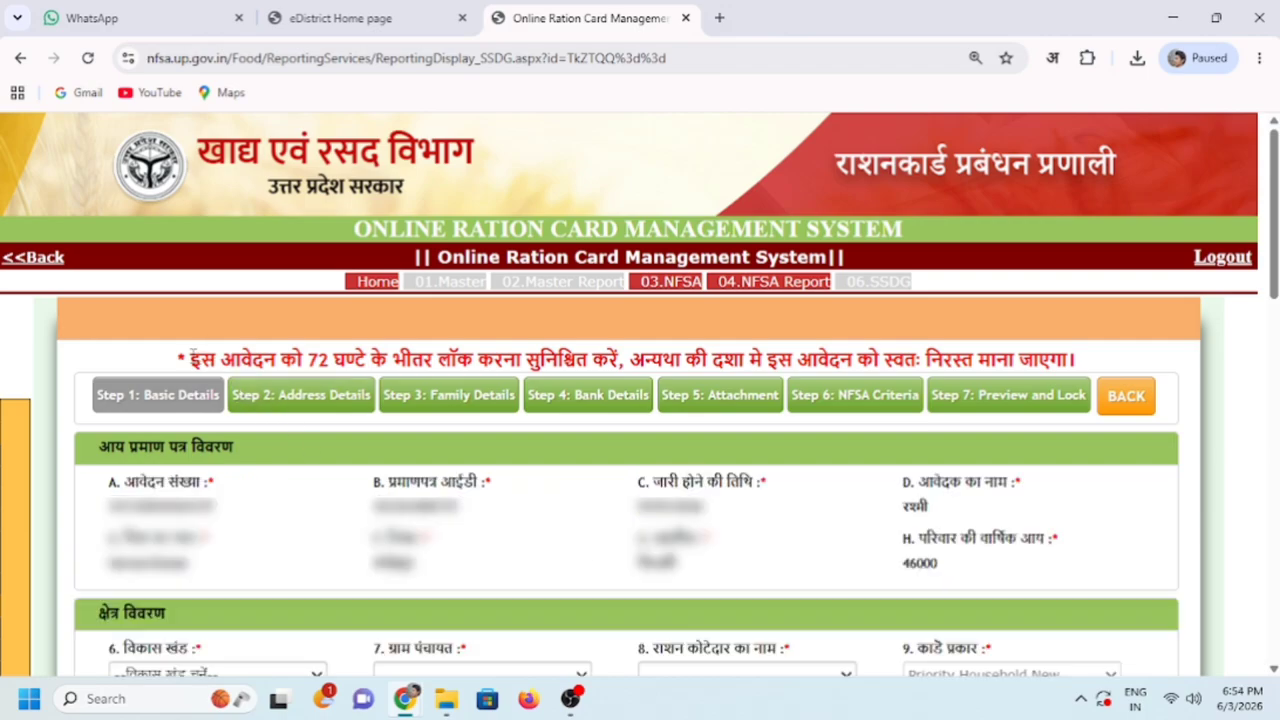
drag(192, 352, 1076, 360)
click(1093, 362)
- Fill in the क्षेत्र विवरण section with the development block, gram panchayat and ration dealer
scroll(1065, 518, down, 5)
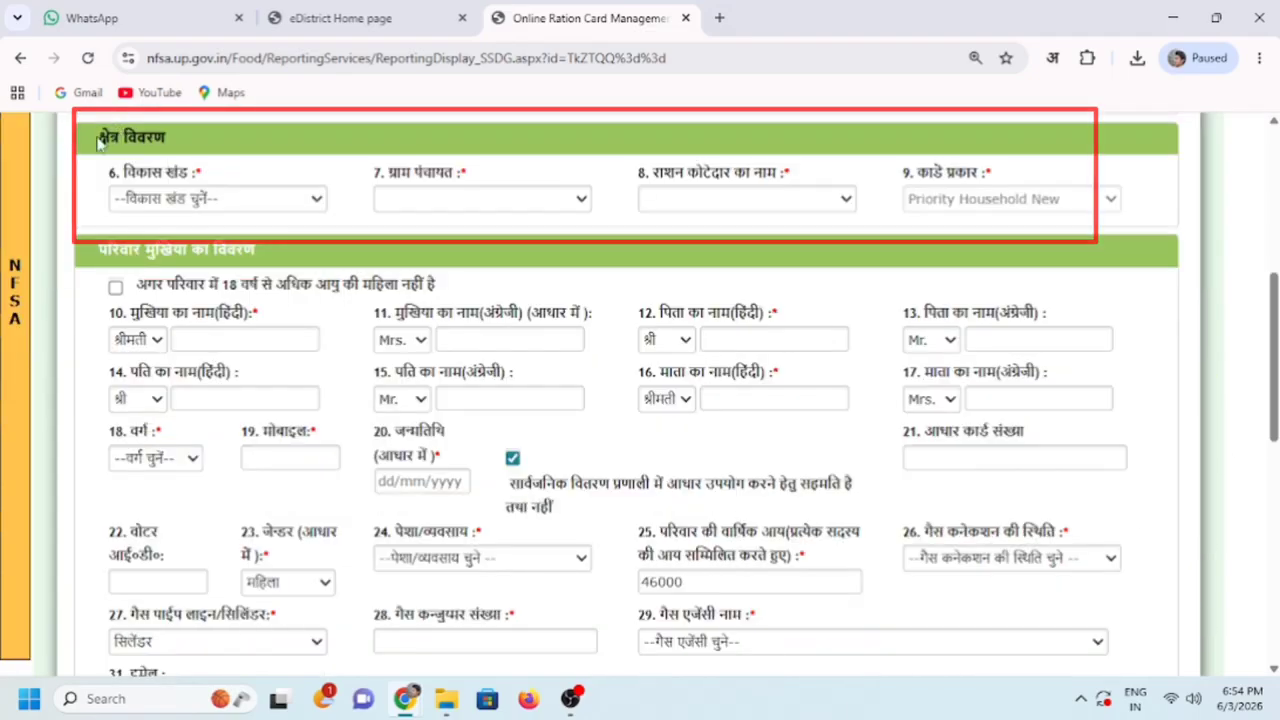
drag(98, 137, 170, 143)
click(180, 143)
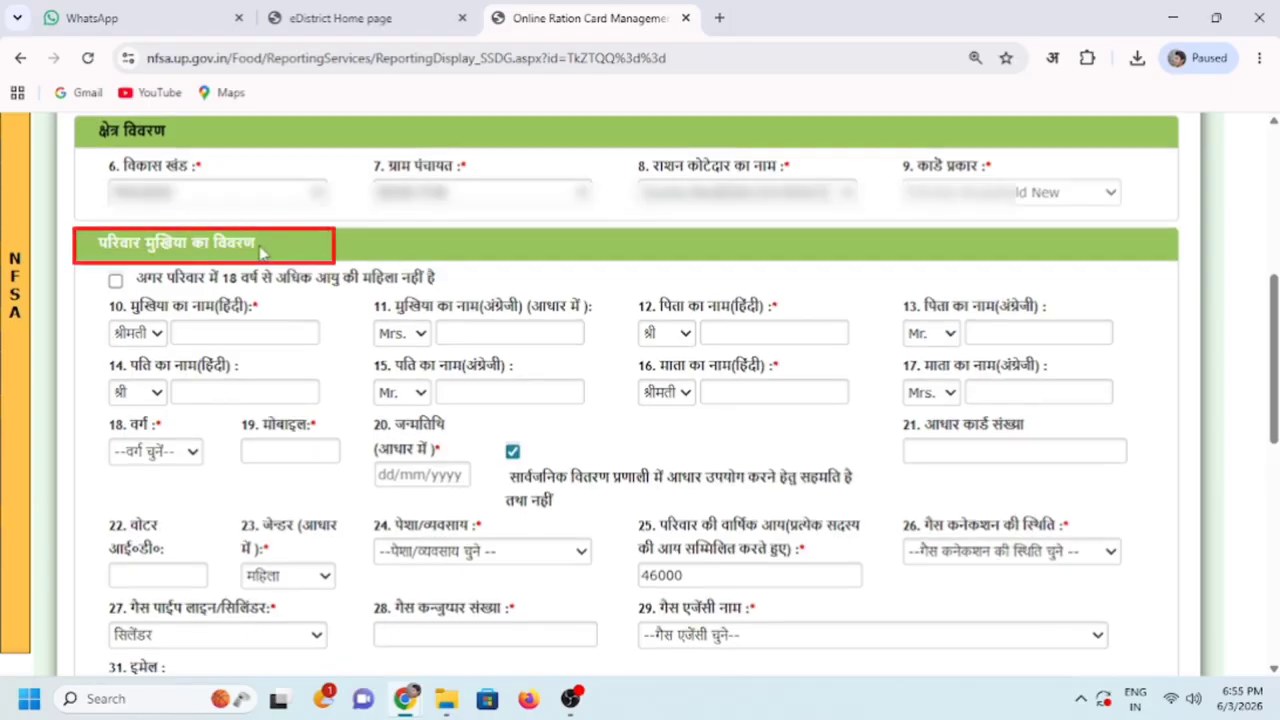
- In the family head's details, review the title choices for the name and set the category (वर्ग) to पिछडे वर्ग
drag(98, 243, 212, 246)
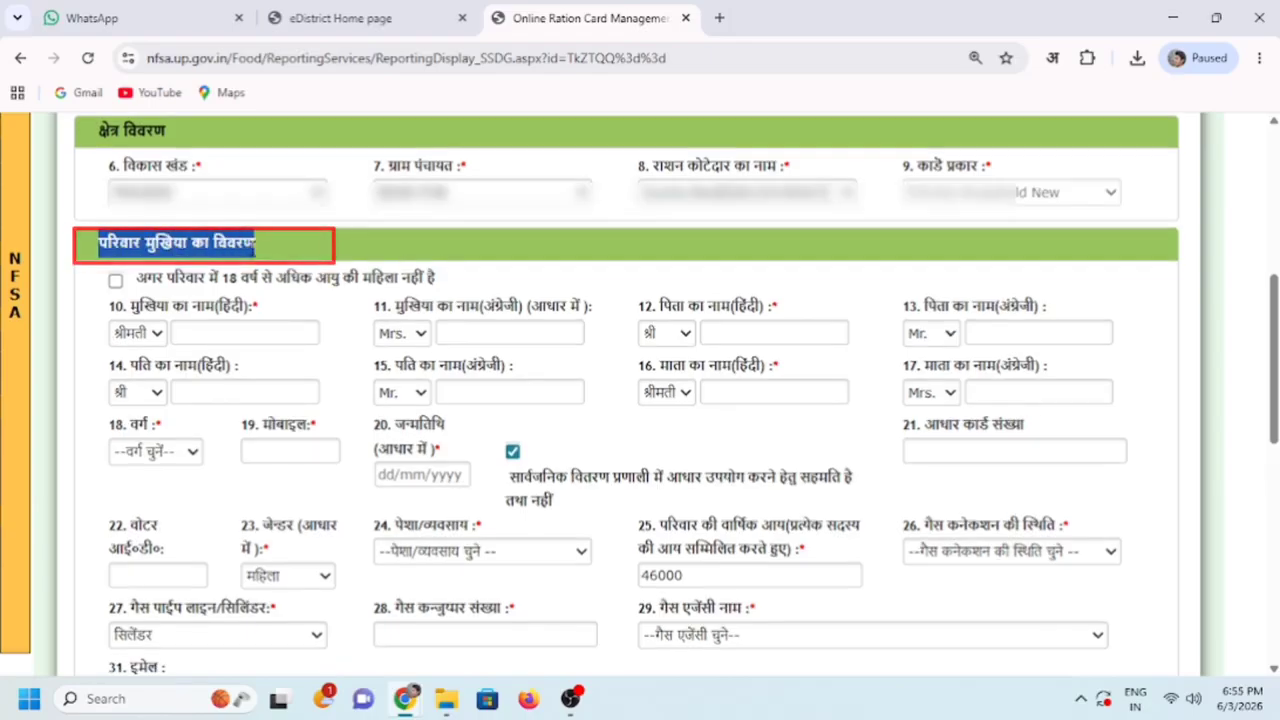
click(205, 250)
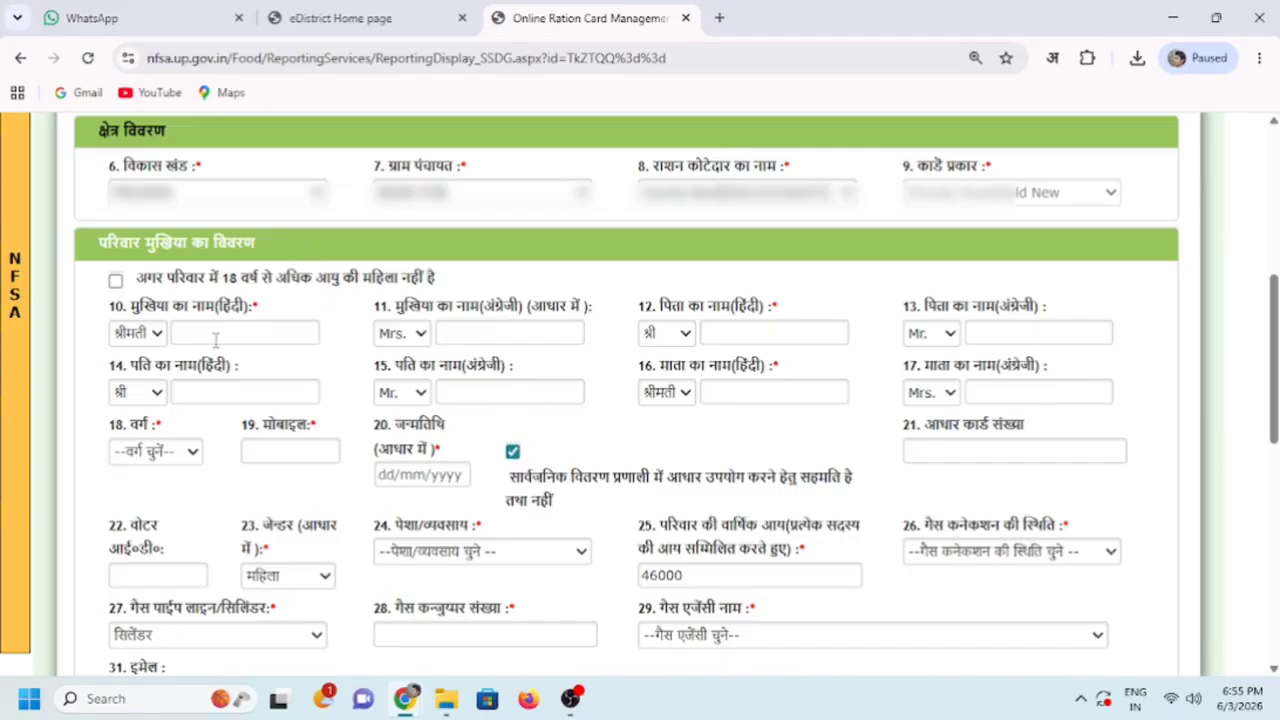
click(156, 335)
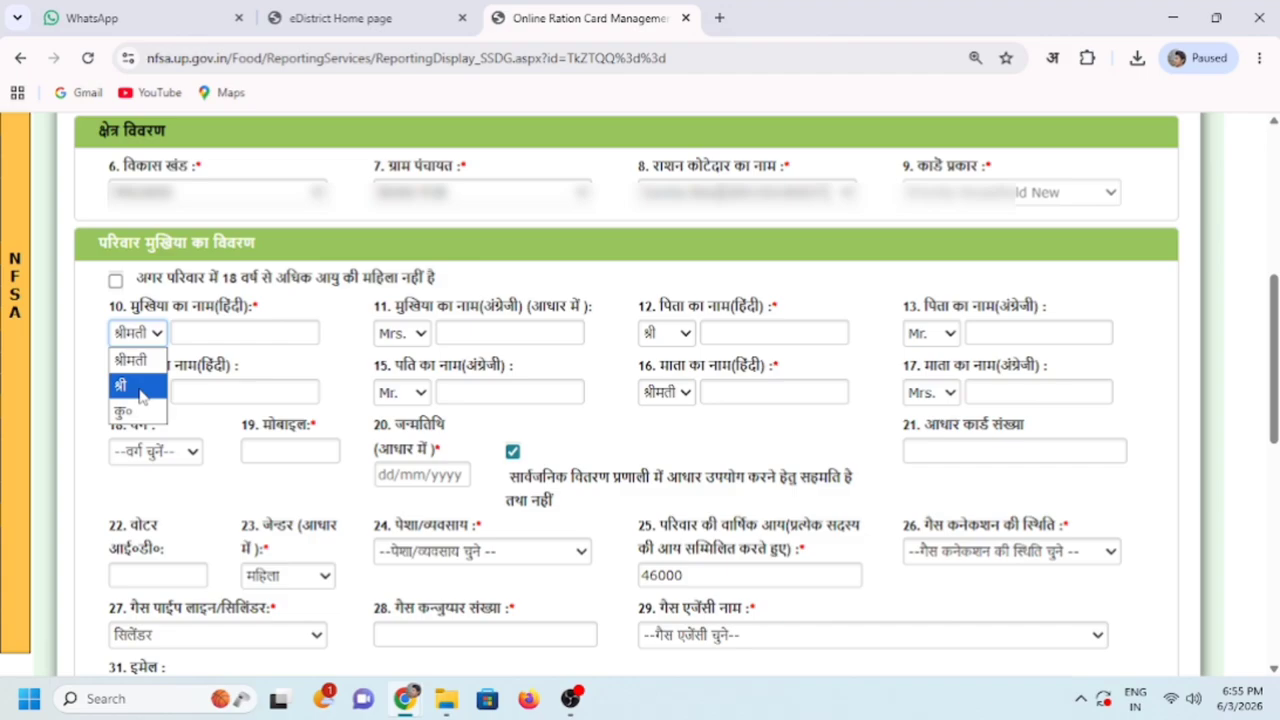
click(155, 343)
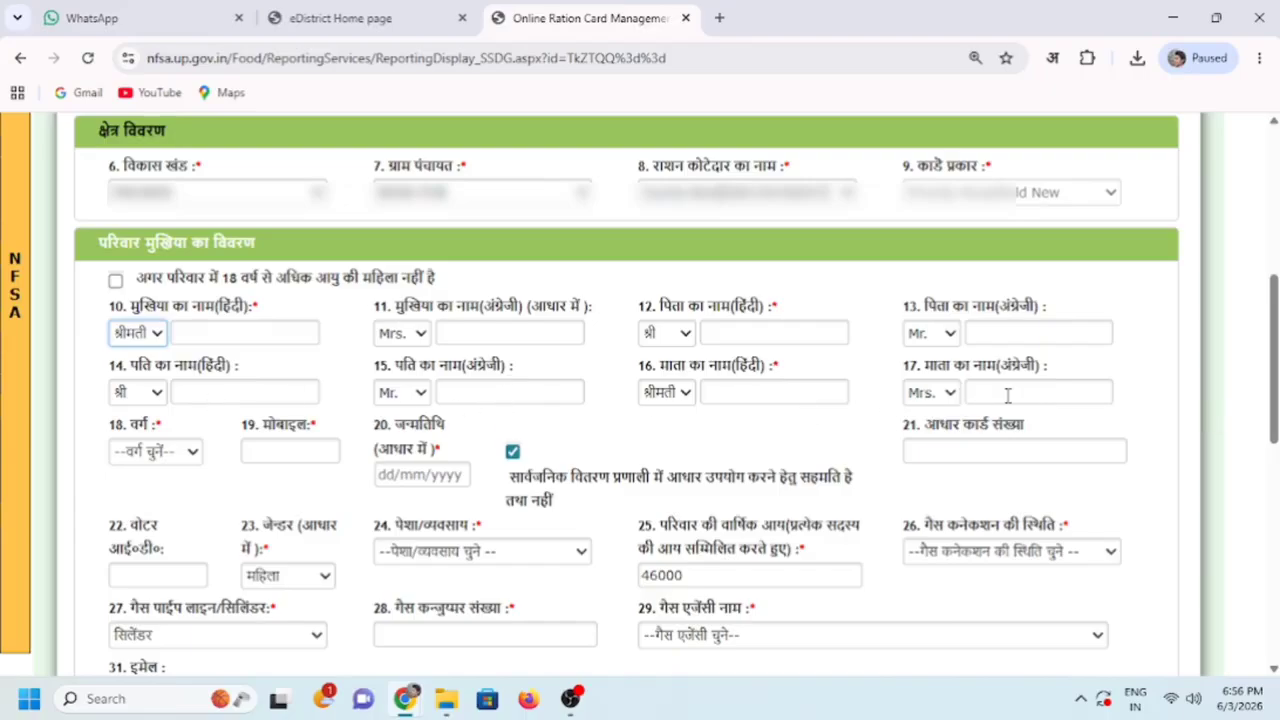
click(189, 455)
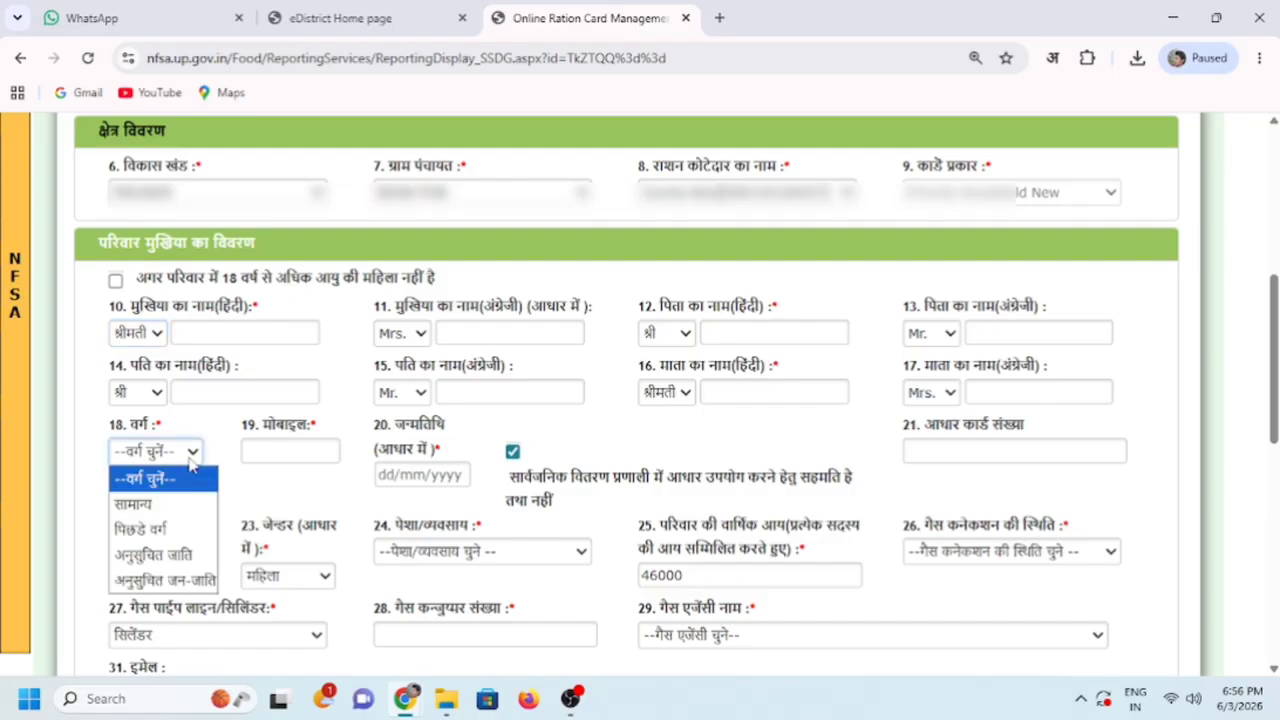
click(160, 530)
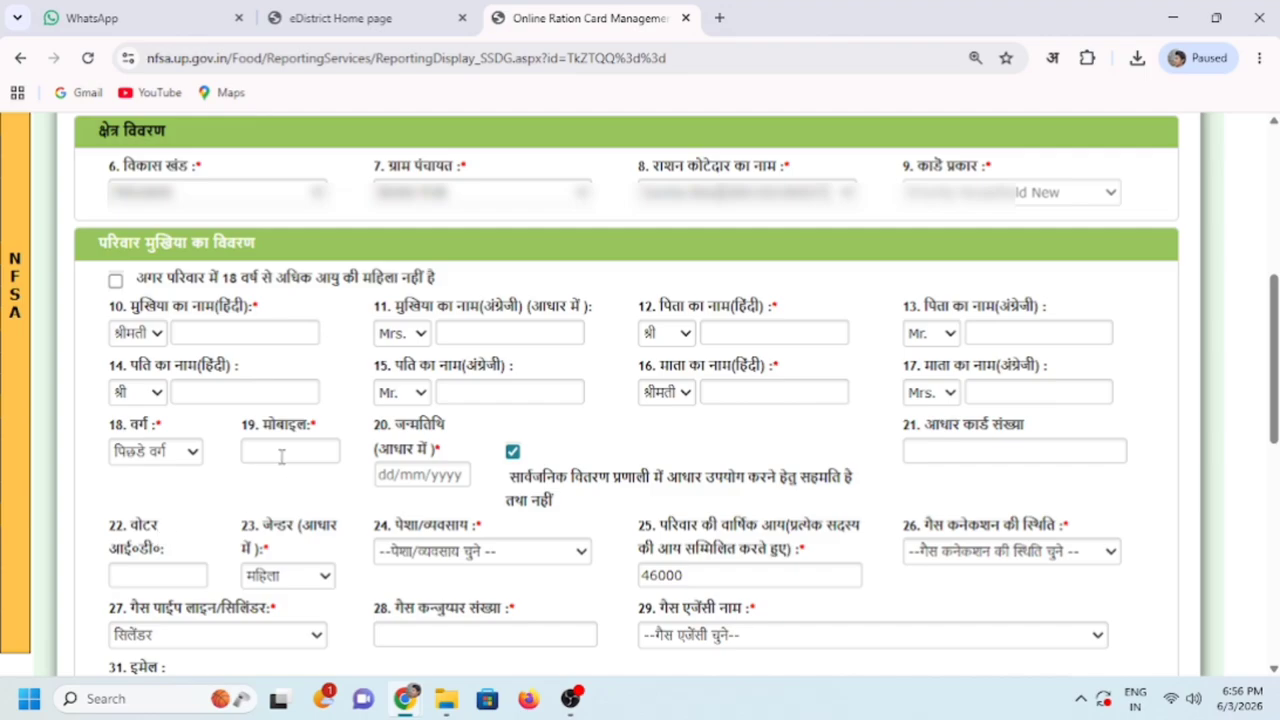
- Enter the family head's date of birth and Aadhaar card number, and fill in the names of the head, parents and husband
click(376, 474)
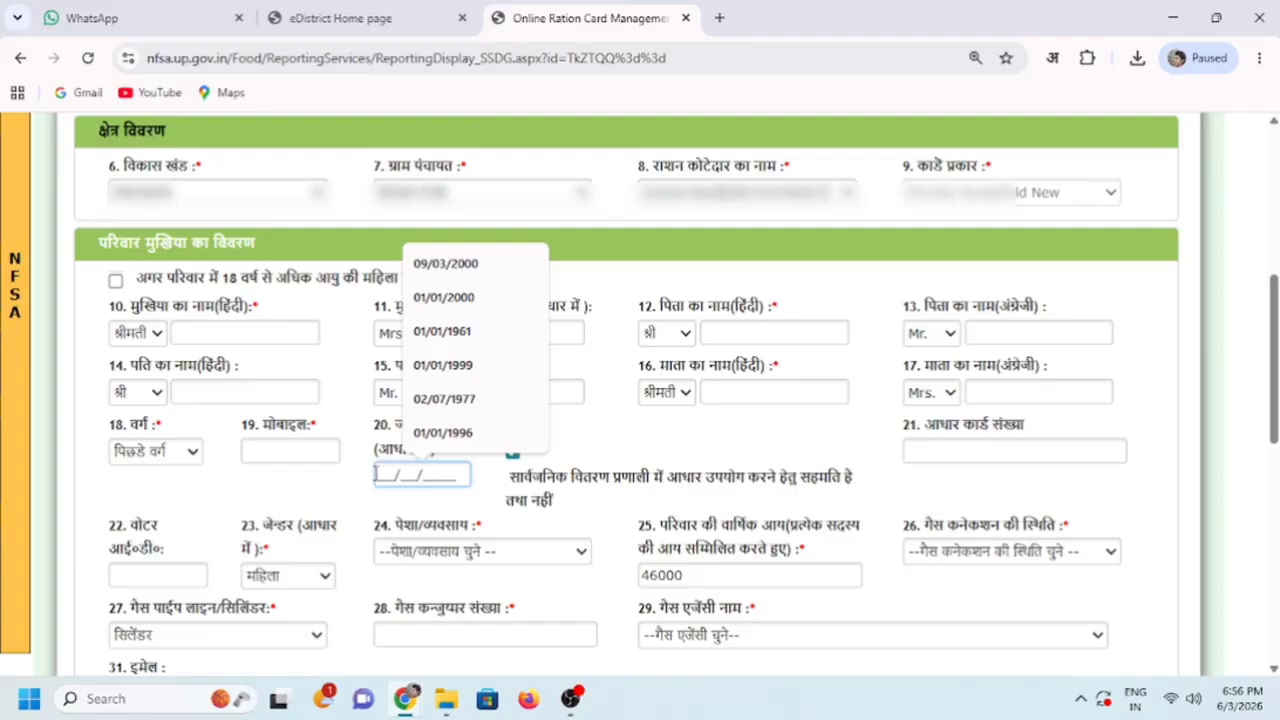
click(445, 263)
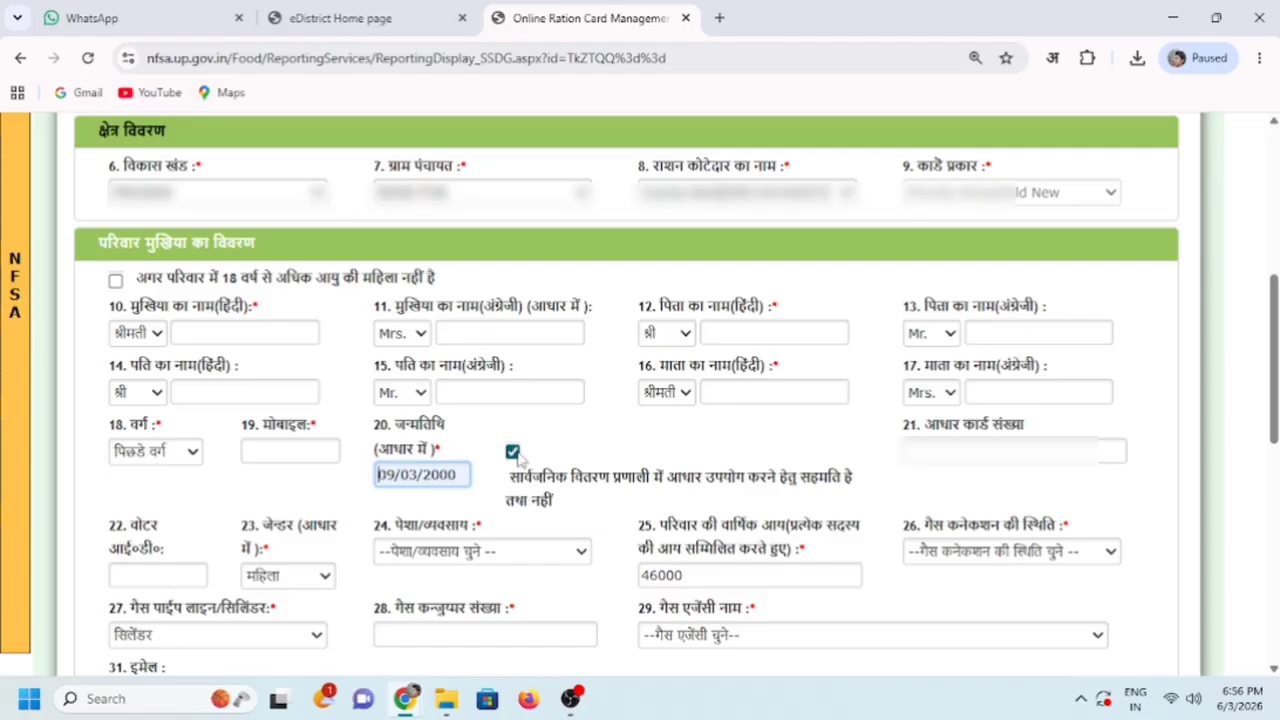
click(912, 451)
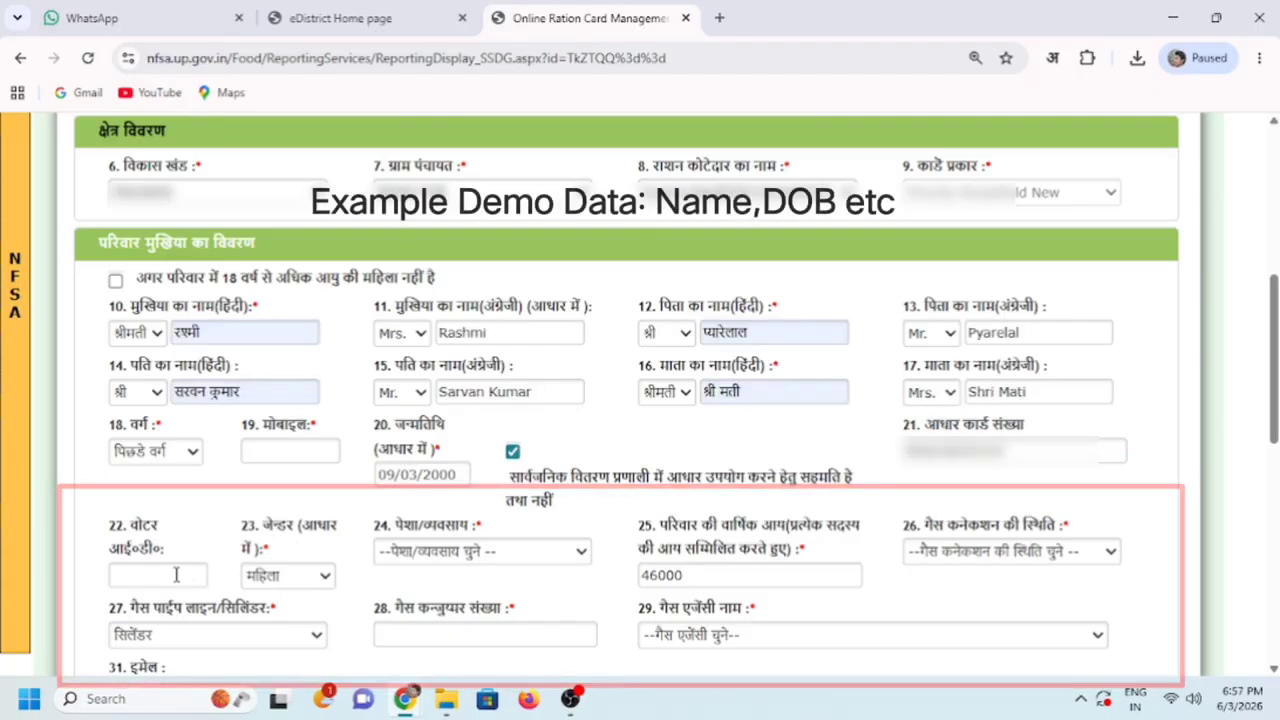
- Keep the family head's gender as महिला, set the occupation to गृहणी, and check the family's annual income
click(303, 578)
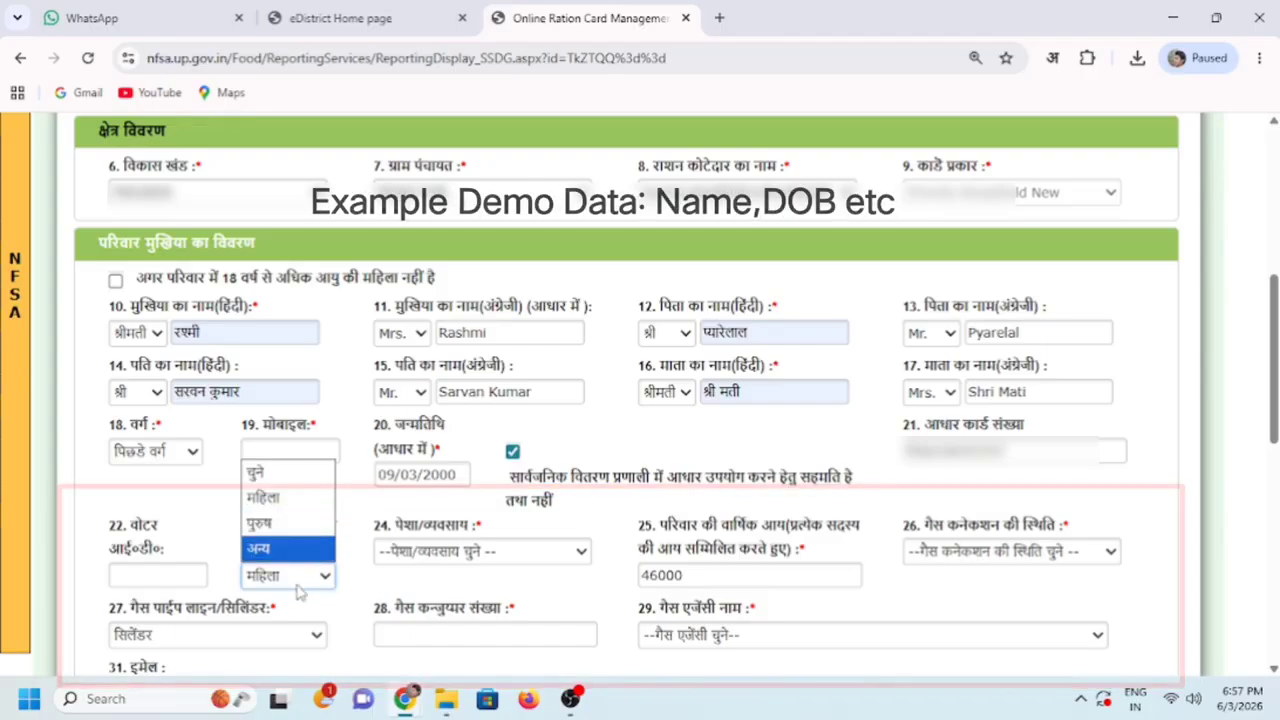
click(443, 575)
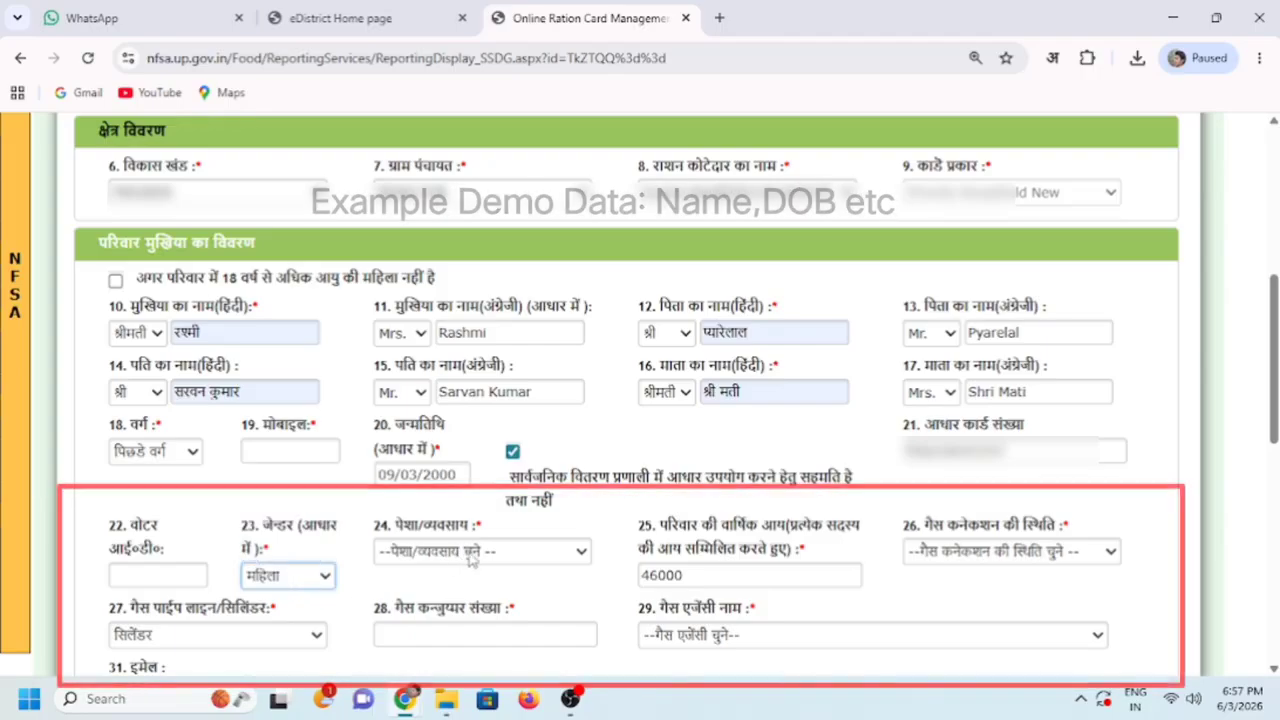
click(472, 558)
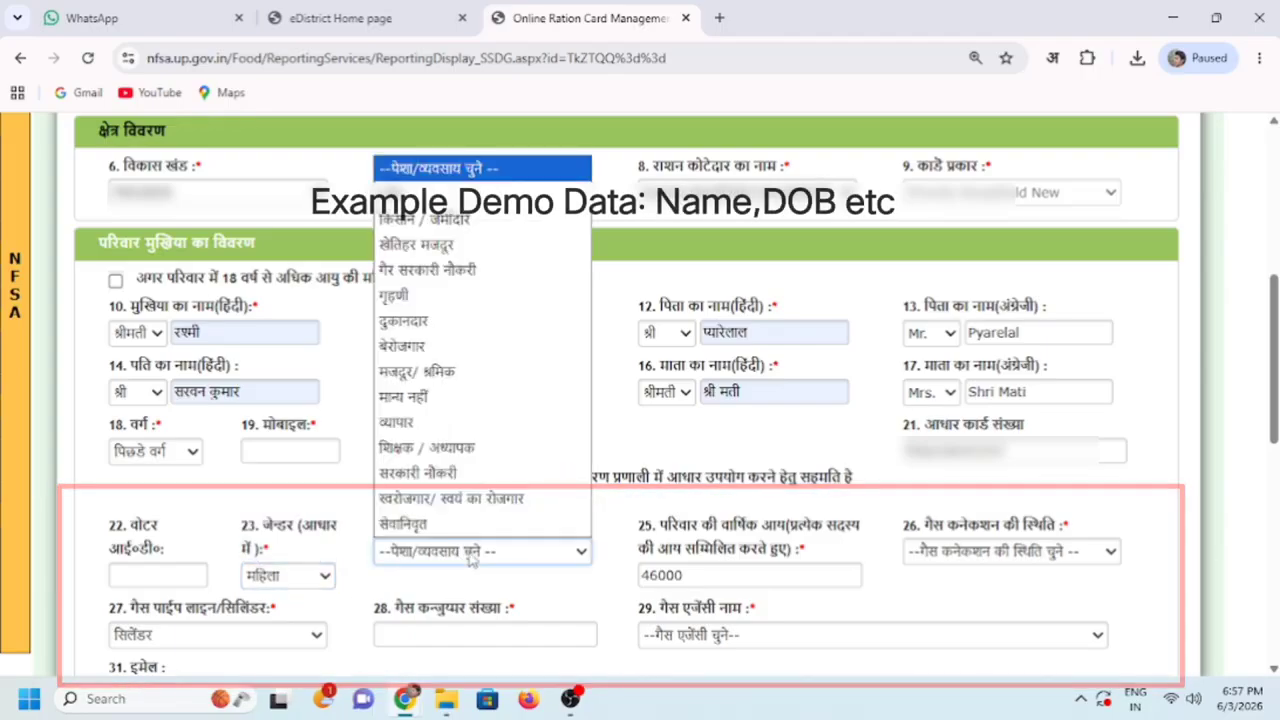
click(405, 297)
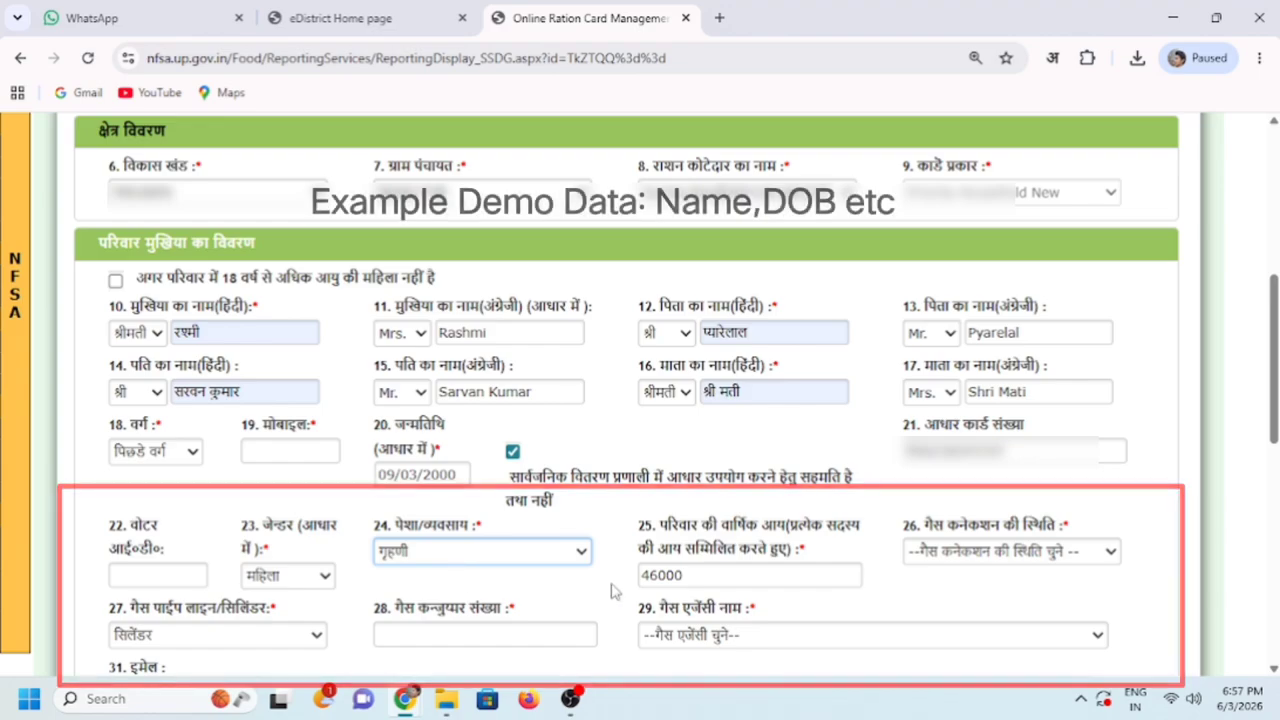
double_click(697, 581)
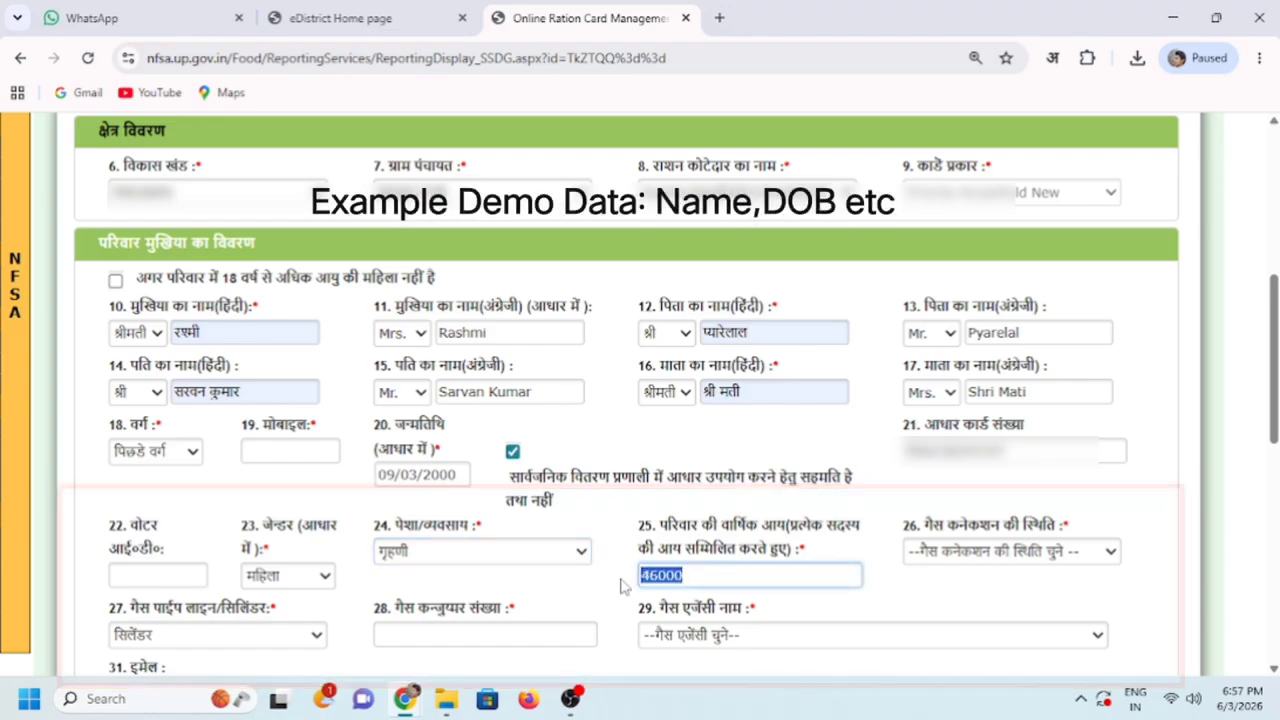
click(623, 586)
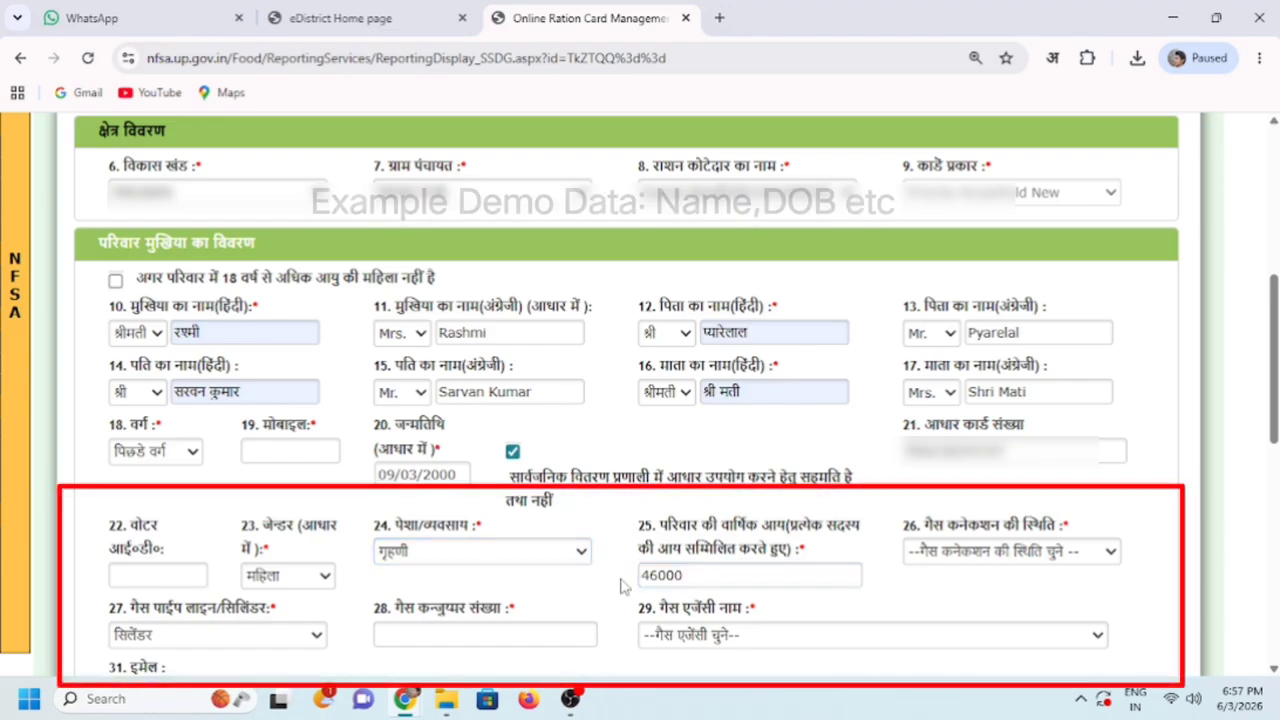
- Set both the gas connection status (गैस कनेक्शन की स्थिति) and the electricity connection status (विद्युत कनेक्शन की स्थिति) to नहीं
click(1035, 563)
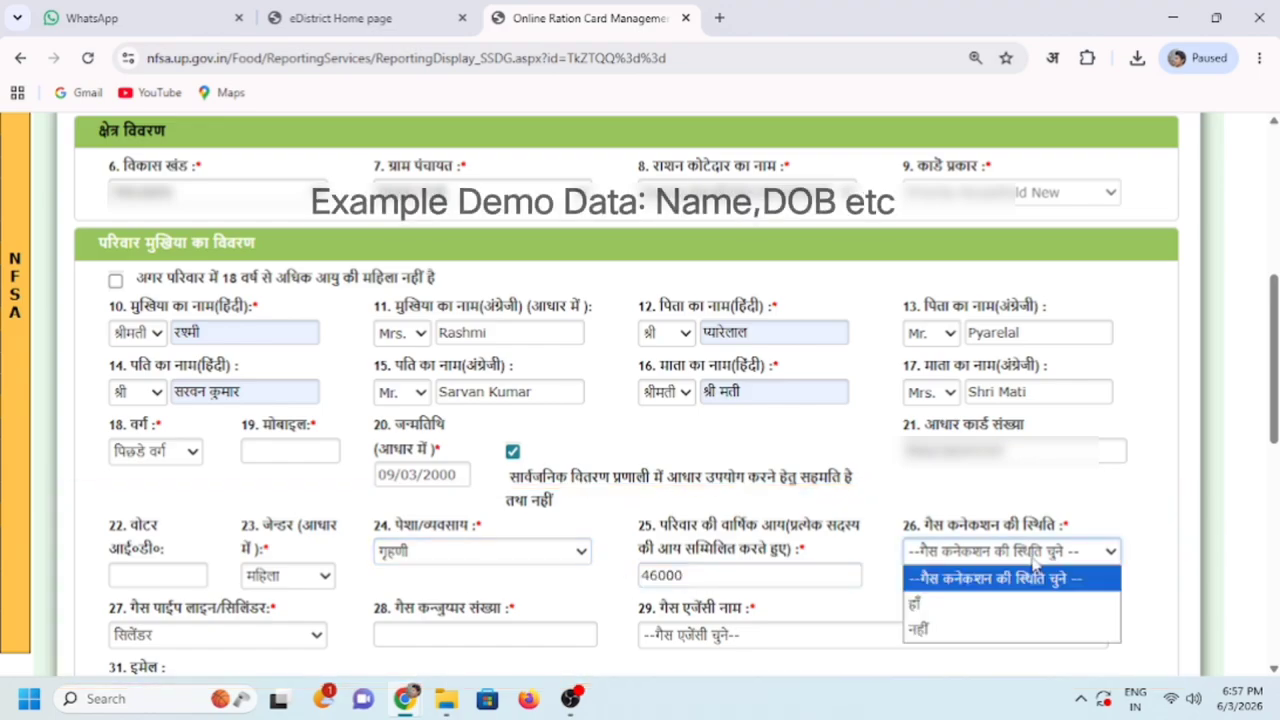
click(961, 630)
scroll(971, 591, down, 4)
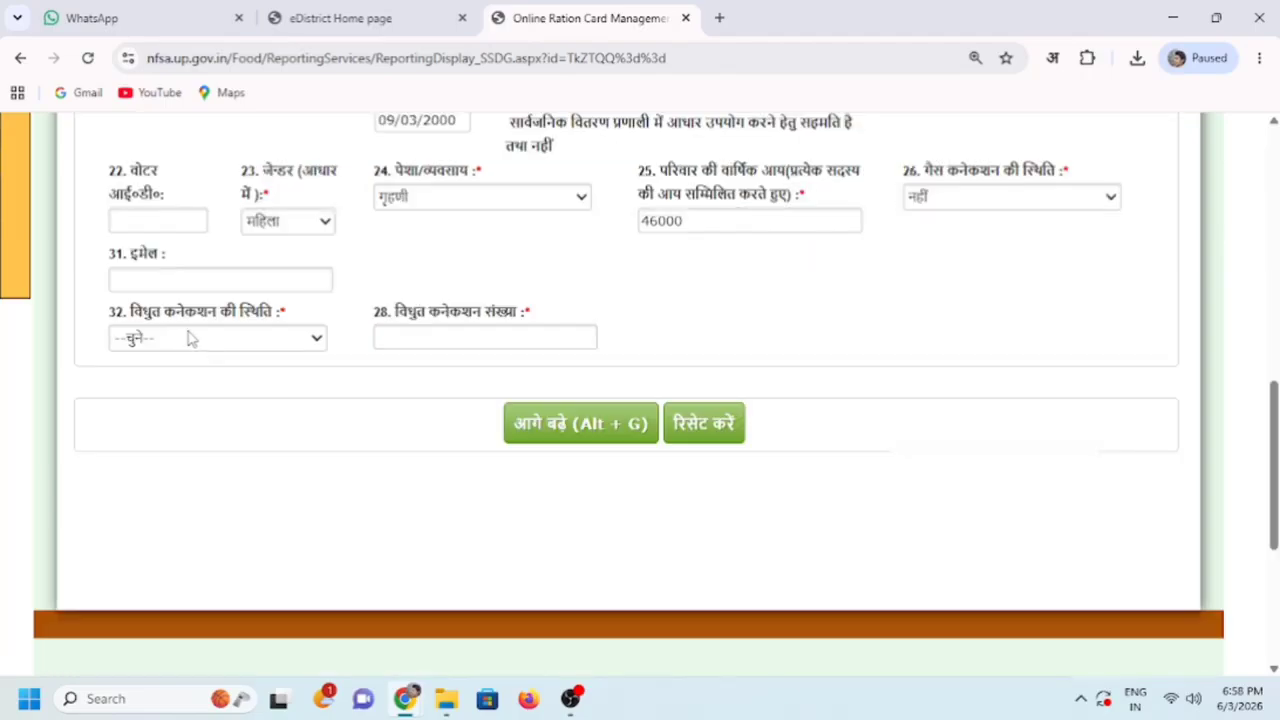
click(203, 342)
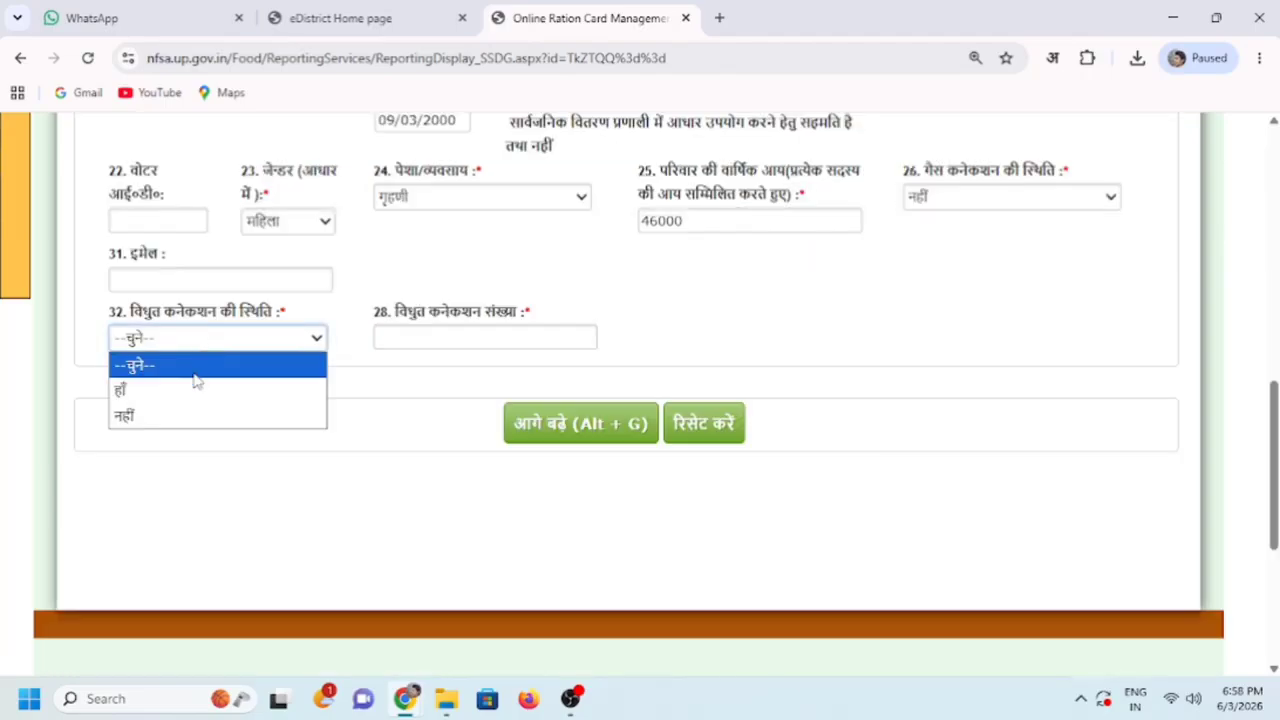
click(196, 418)
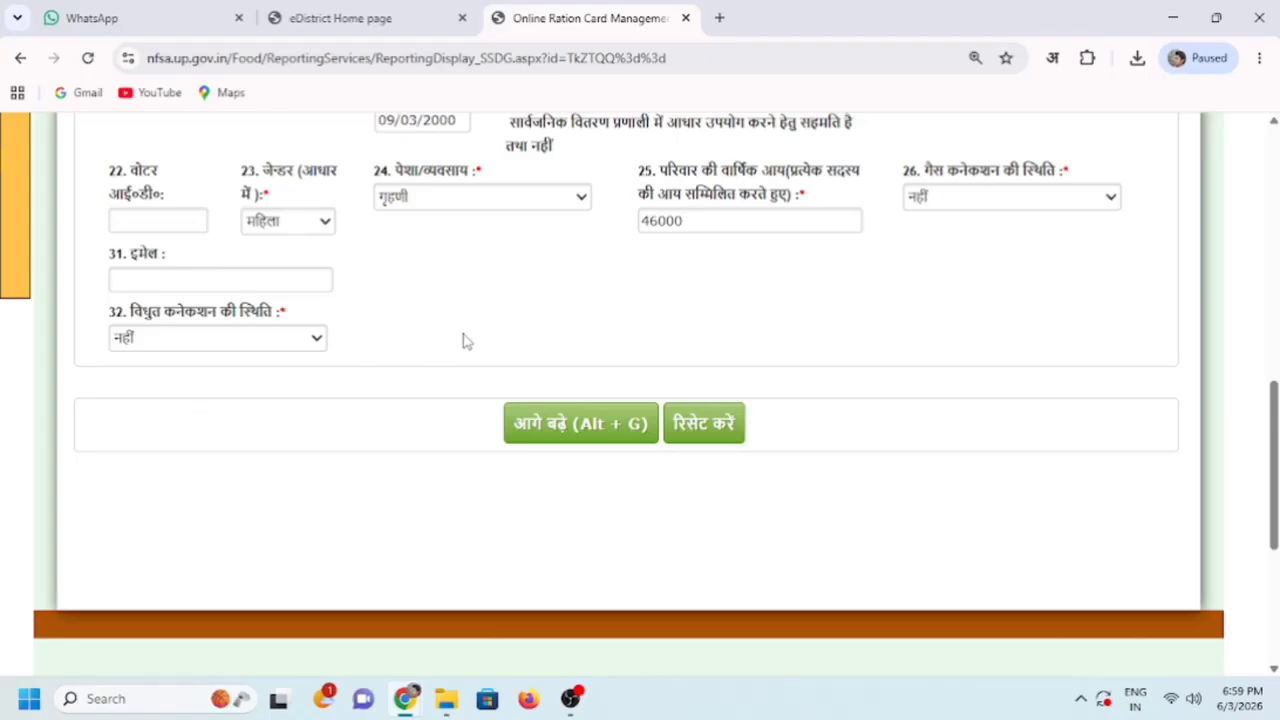
- Try to proceed from the basic details, and set the reason for adding the head (मुखिया जोड़ने का कारण) to शादी होने की दशा में
click(582, 430)
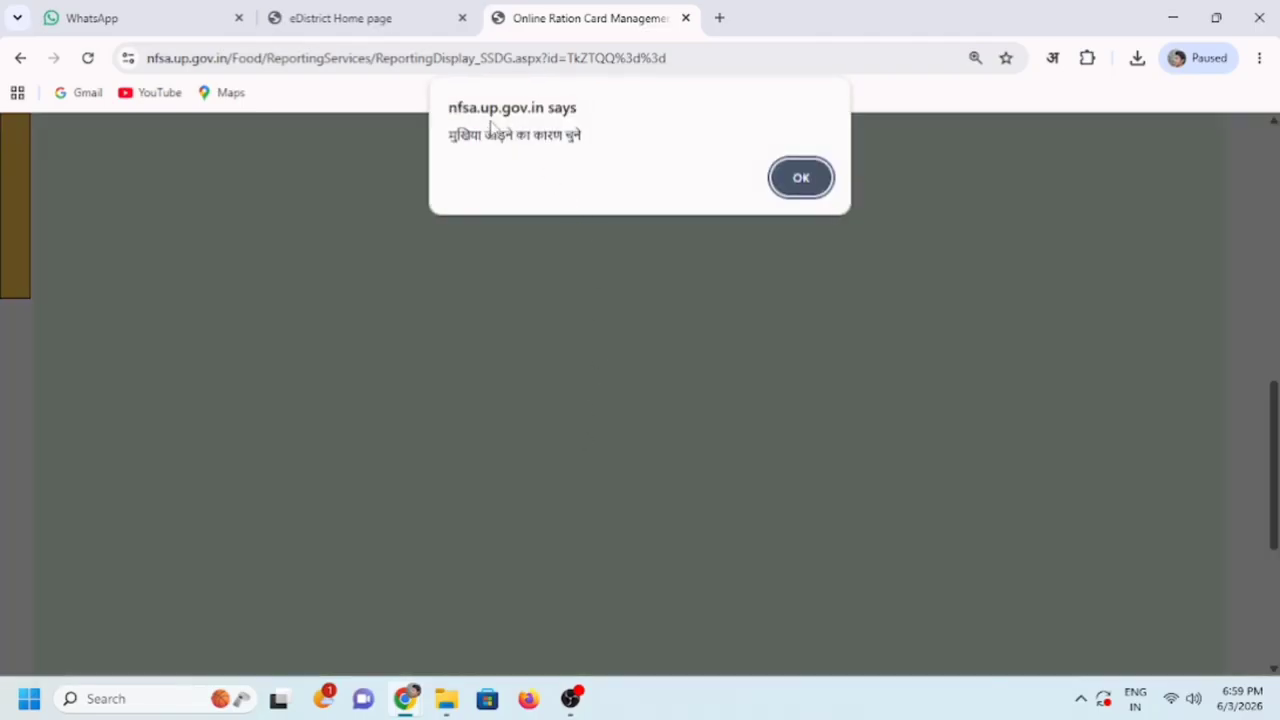
click(586, 135)
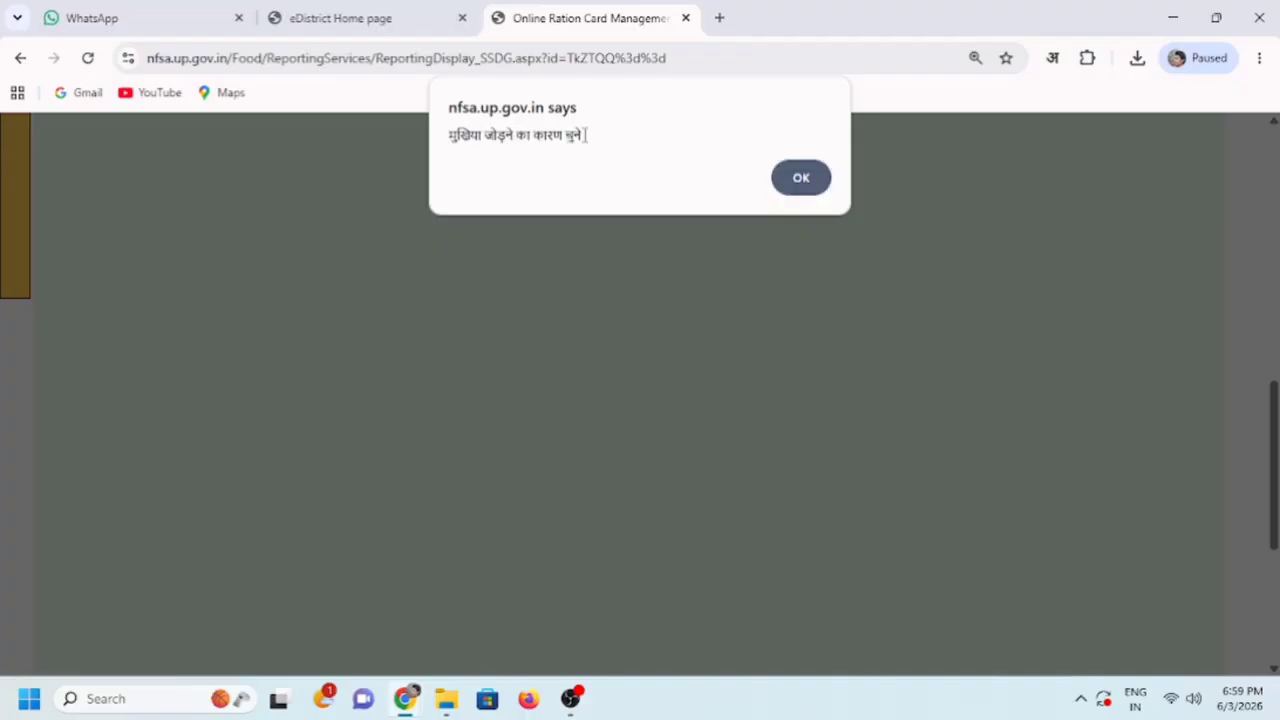
click(798, 181)
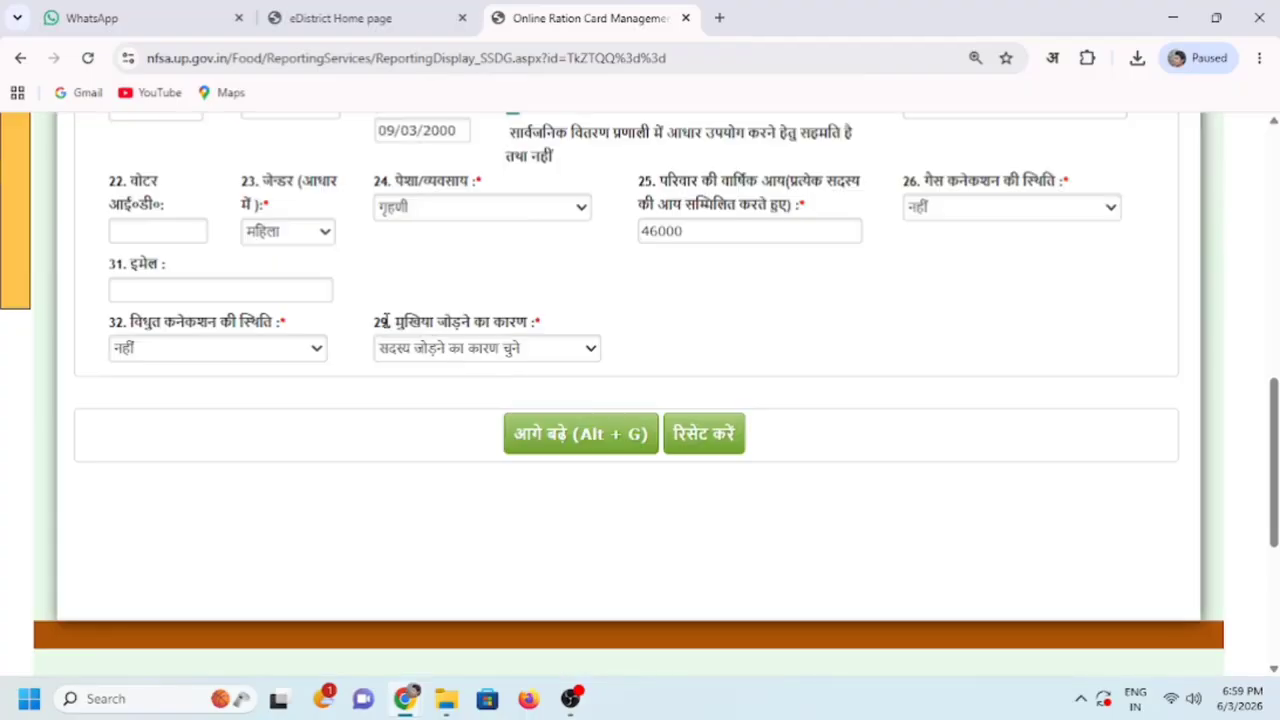
drag(383, 318, 554, 323)
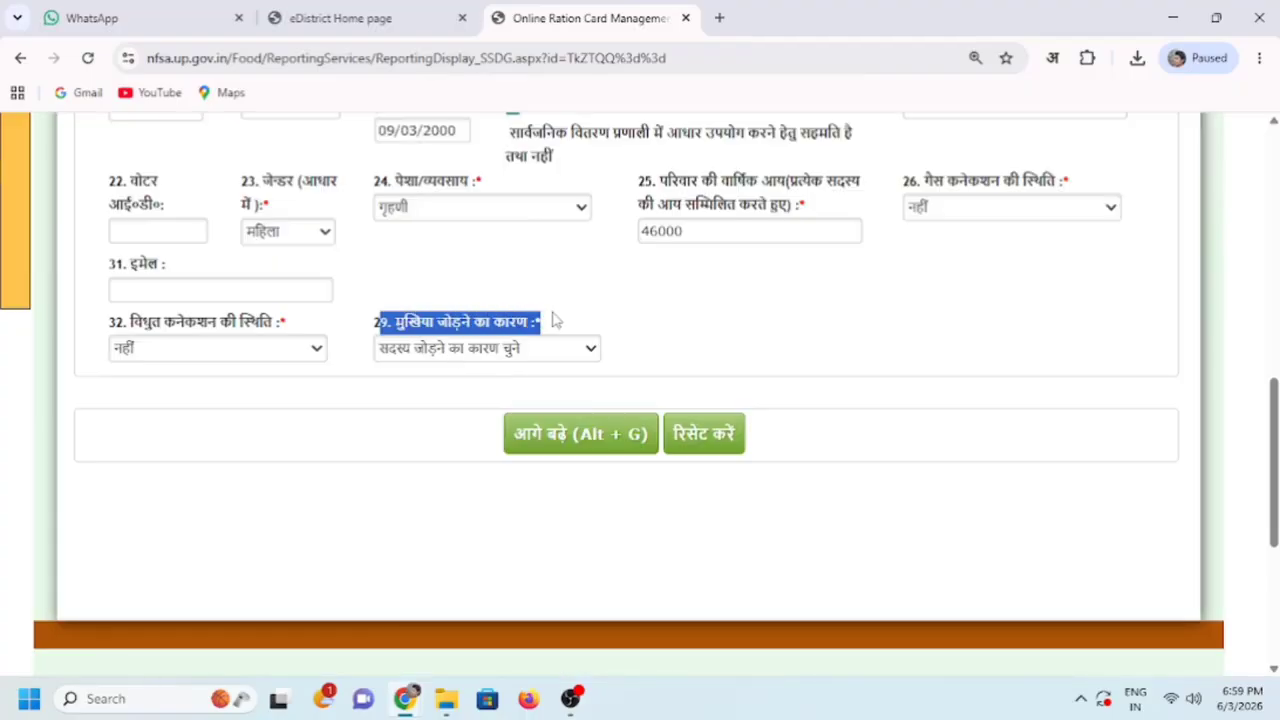
click(560, 322)
click(527, 352)
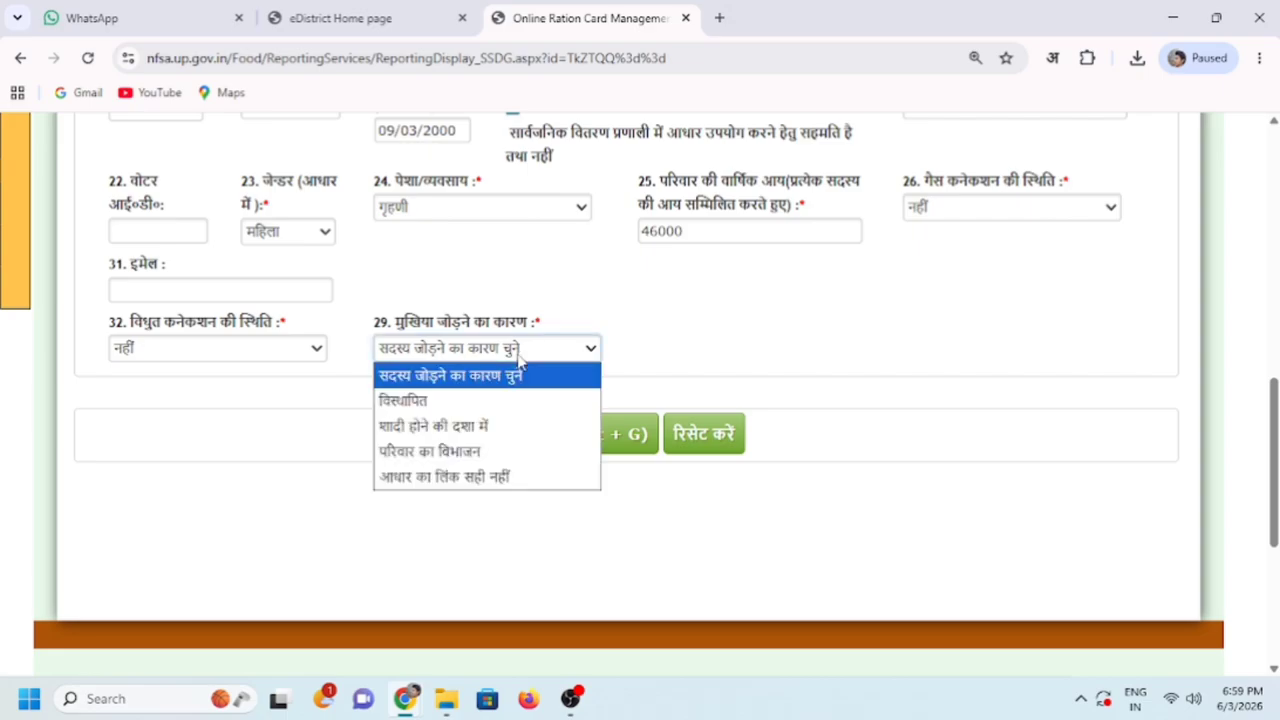
click(480, 426)
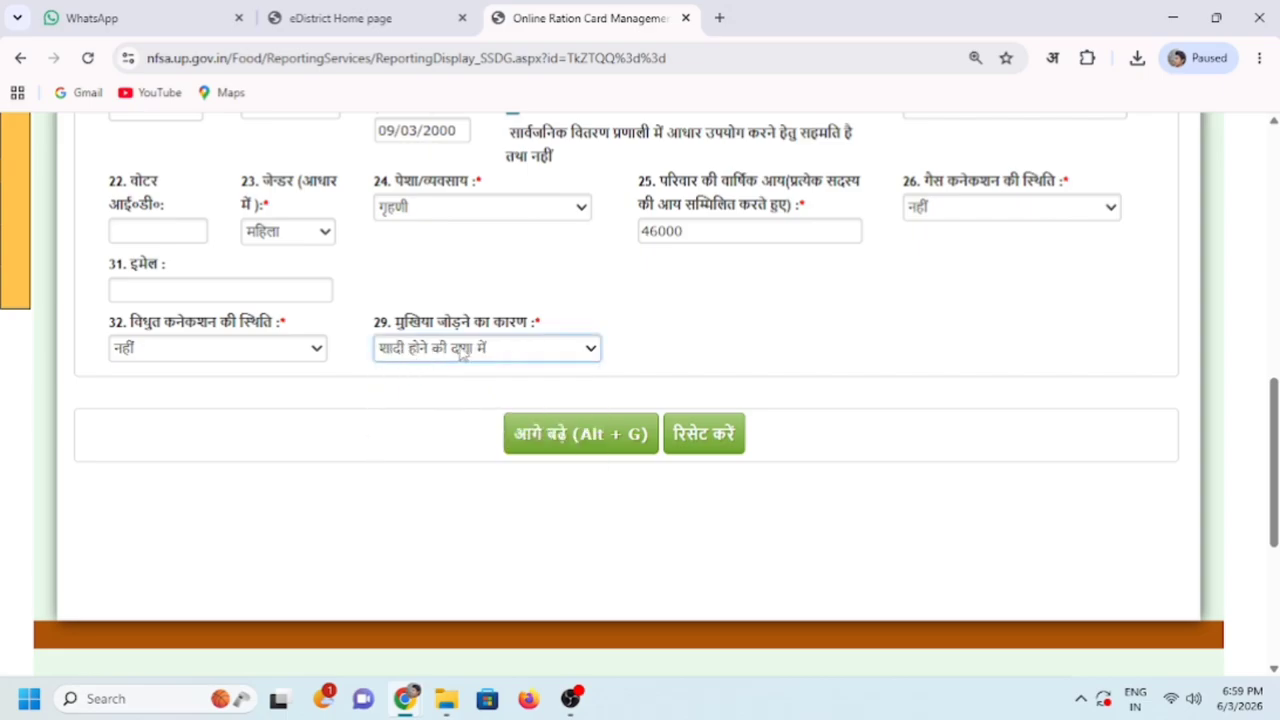
click(462, 352)
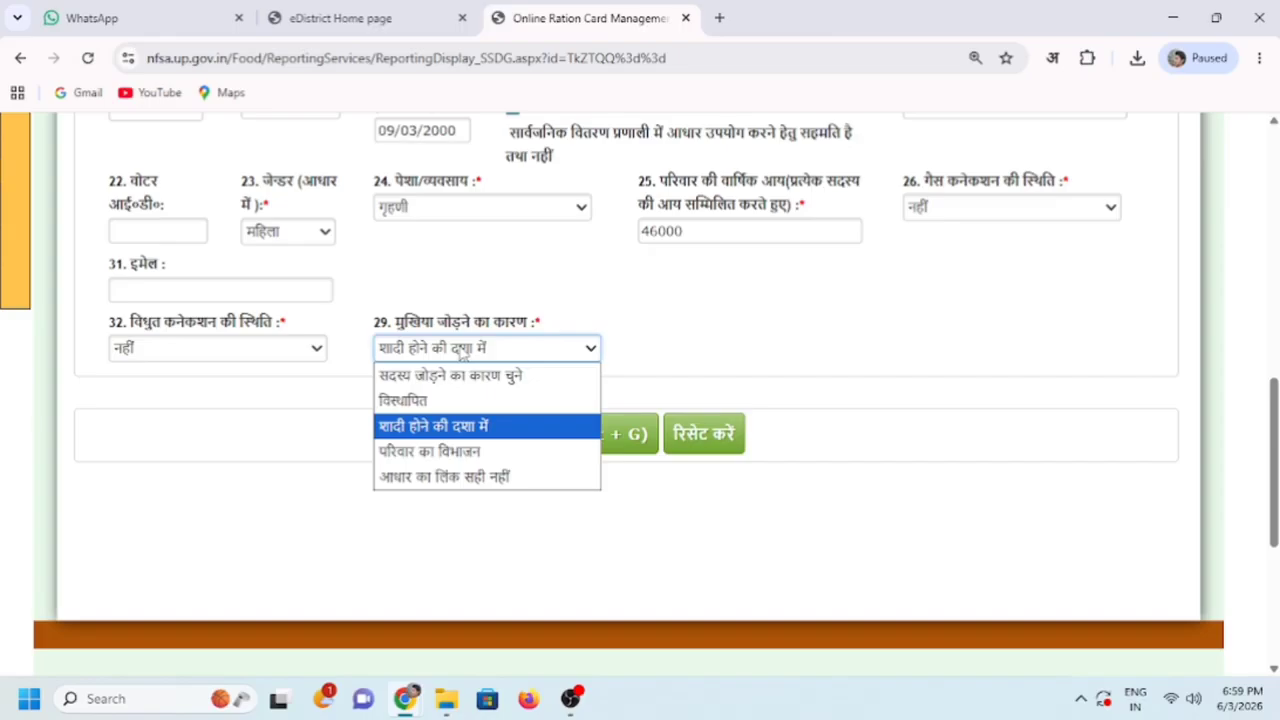
click(463, 352)
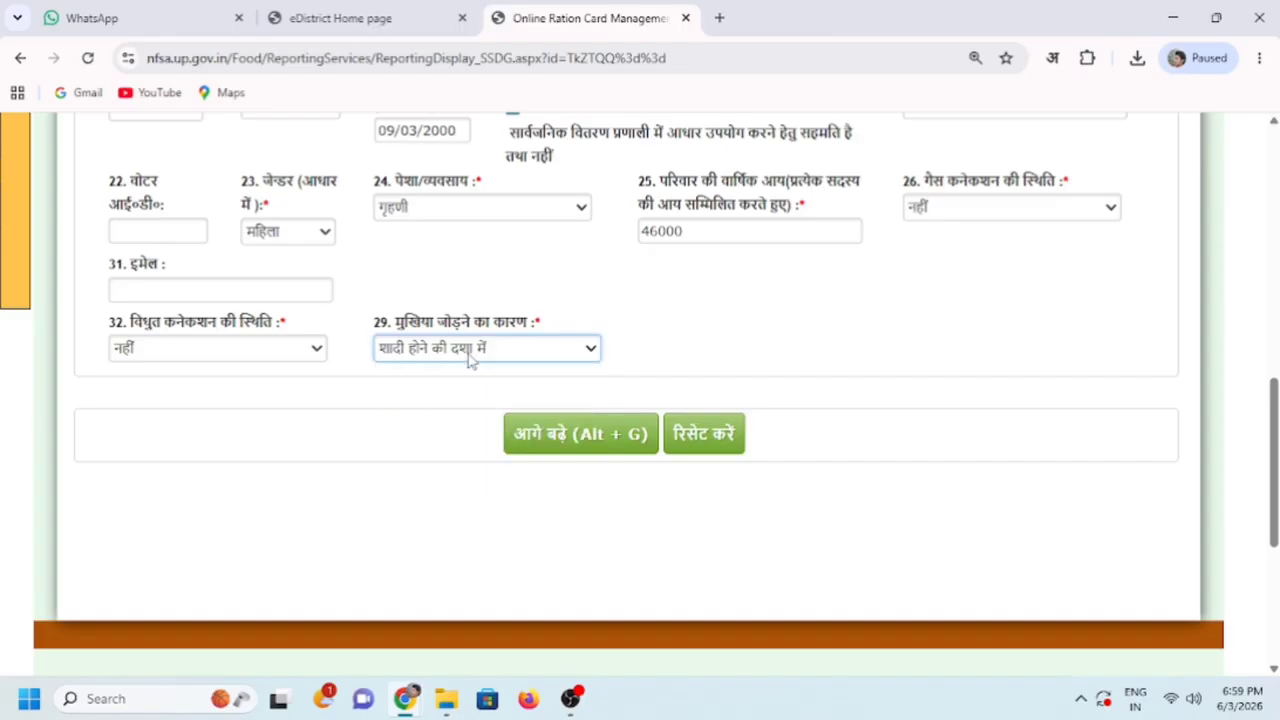
- Save the basic details and continue to the address details
click(592, 452)
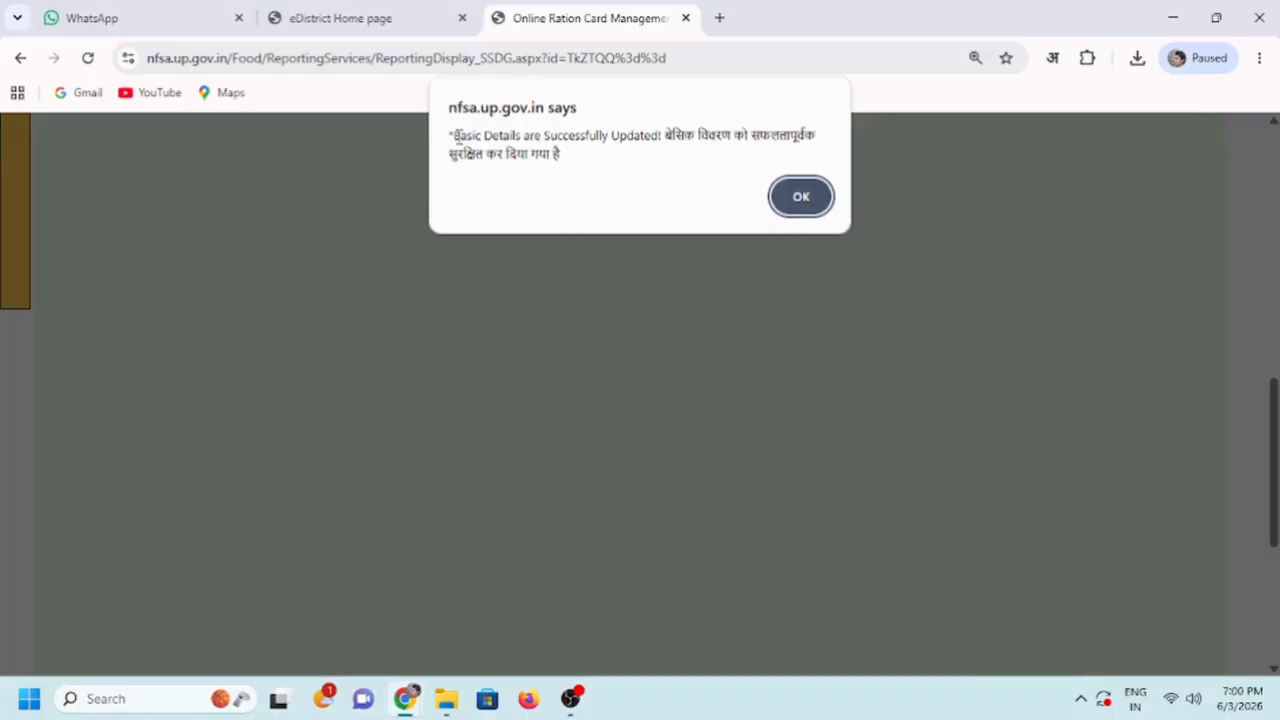
drag(455, 136, 680, 134)
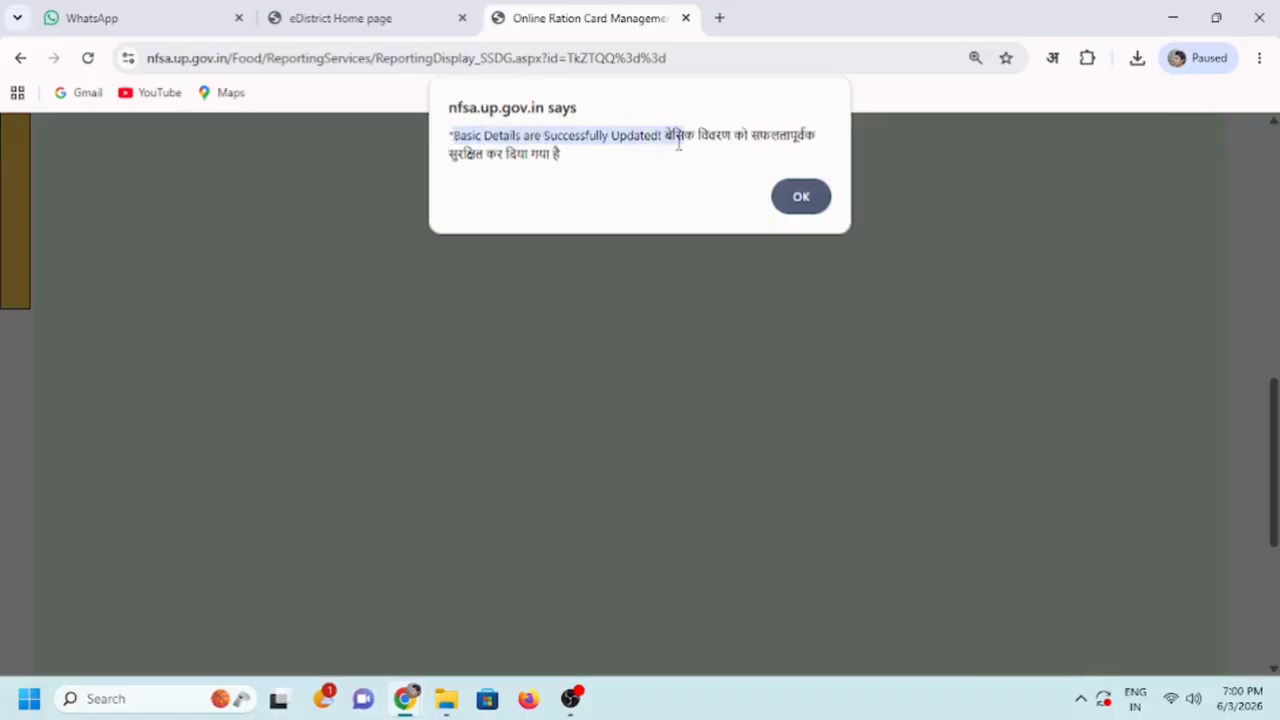
click(679, 145)
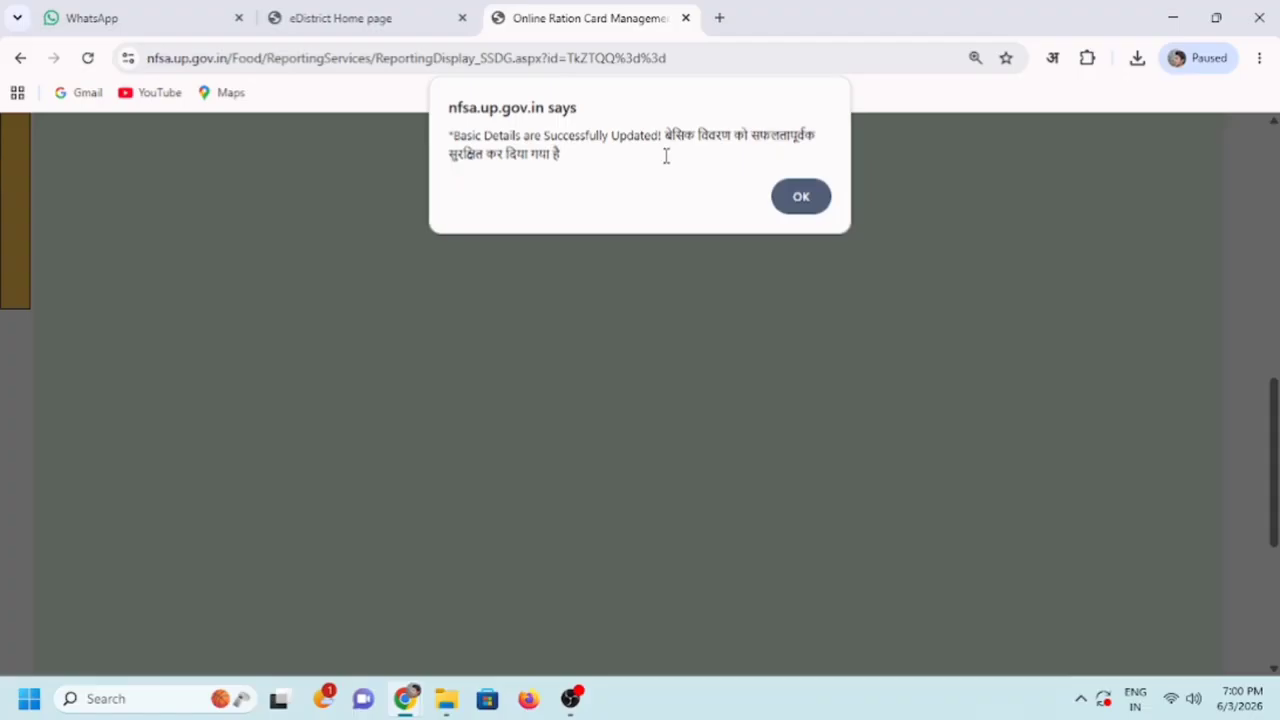
click(801, 204)
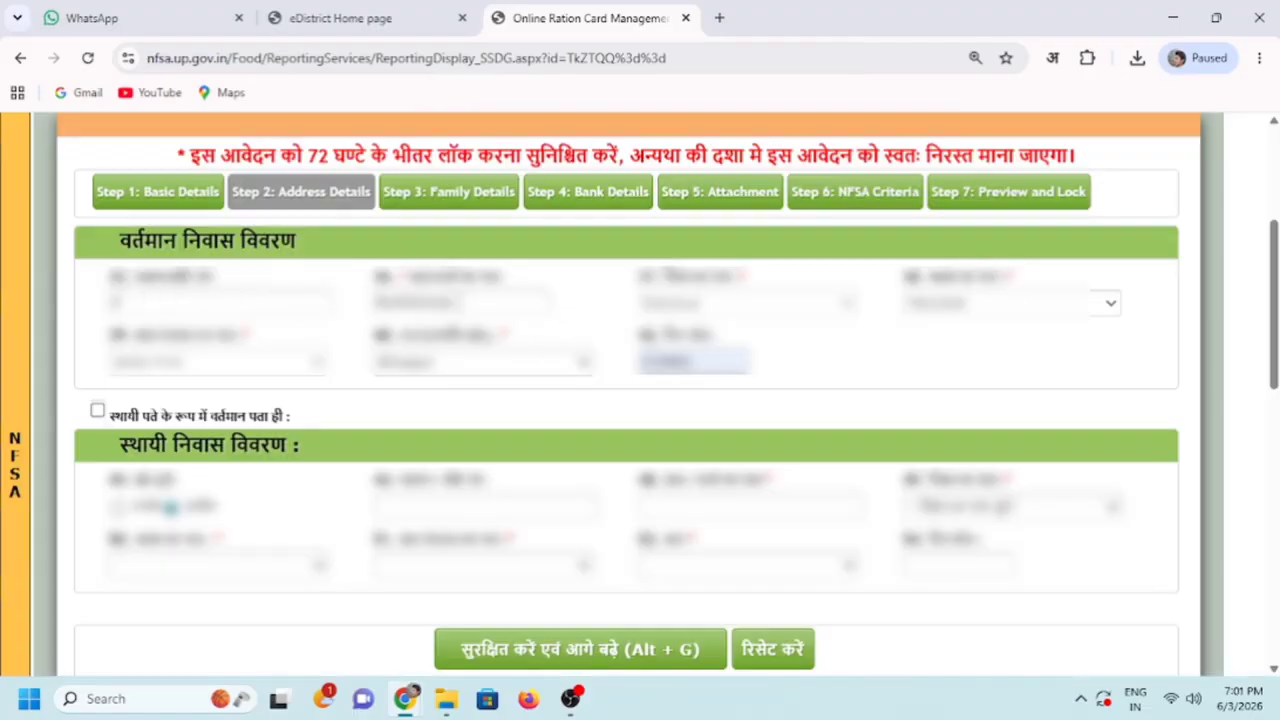
- Copy the current address to the permanent address, save the address details and continue to the family details
click(97, 412)
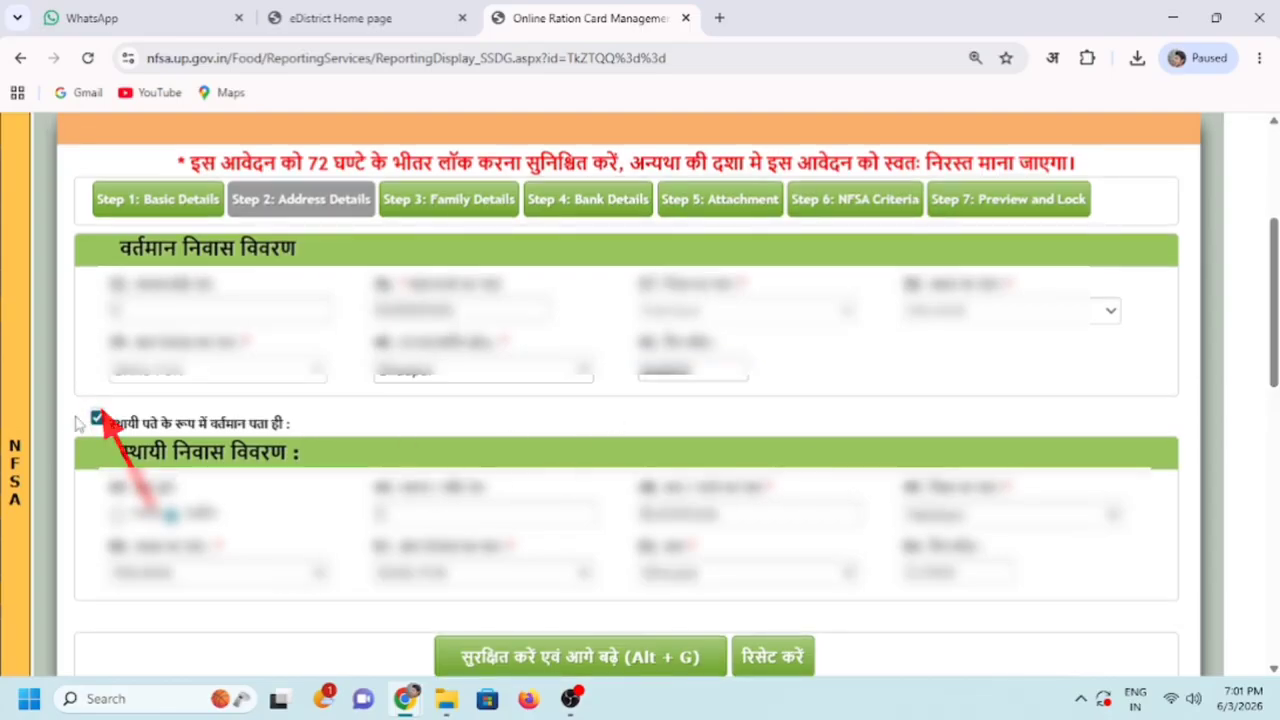
click(607, 662)
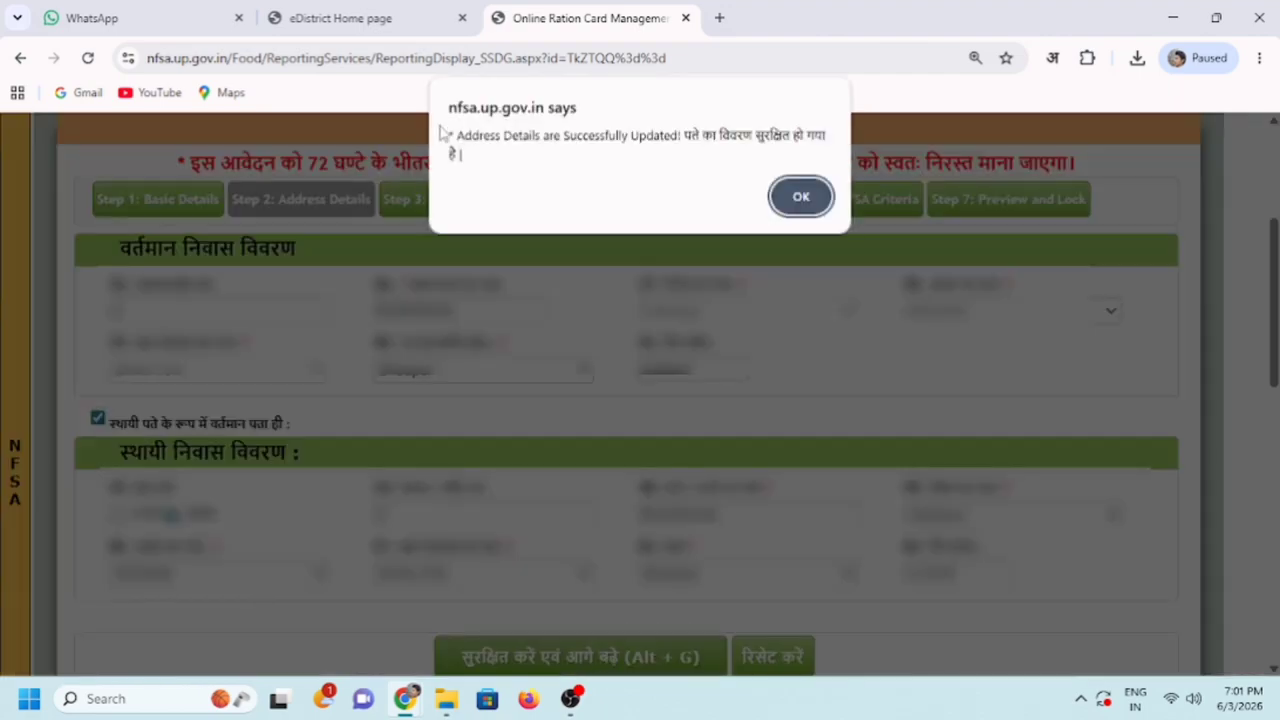
drag(459, 136, 763, 136)
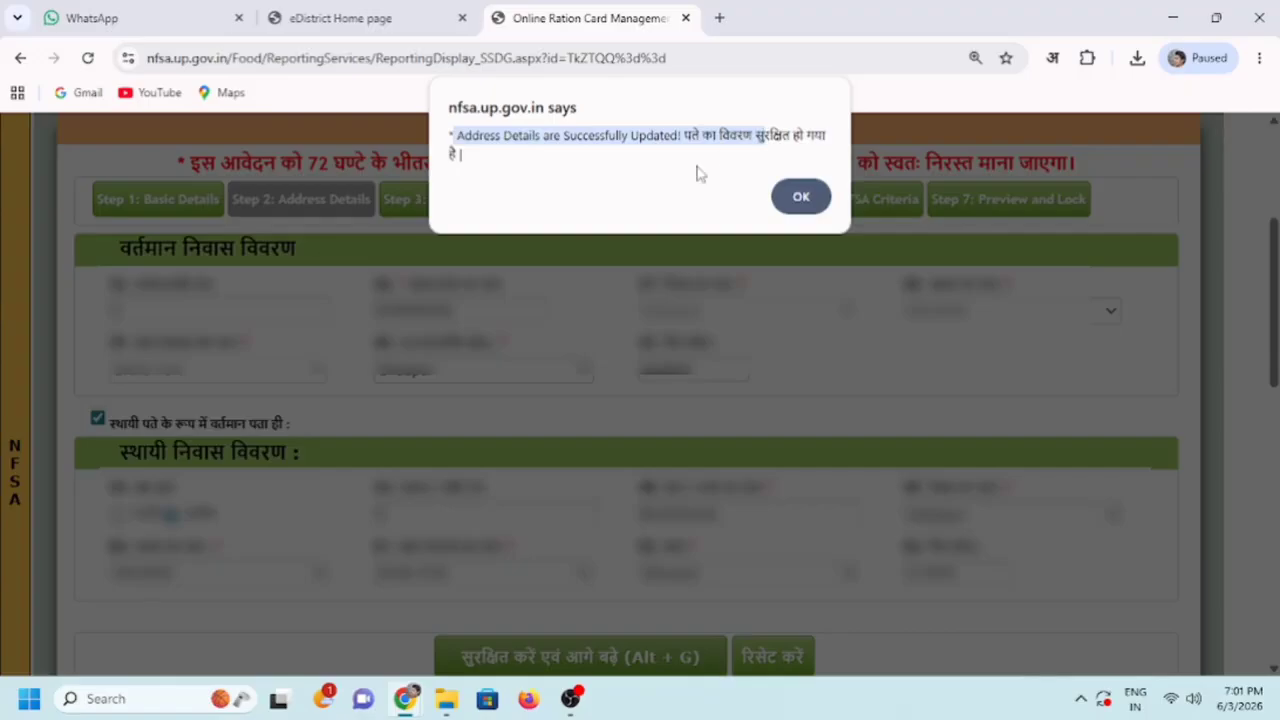
click(815, 208)
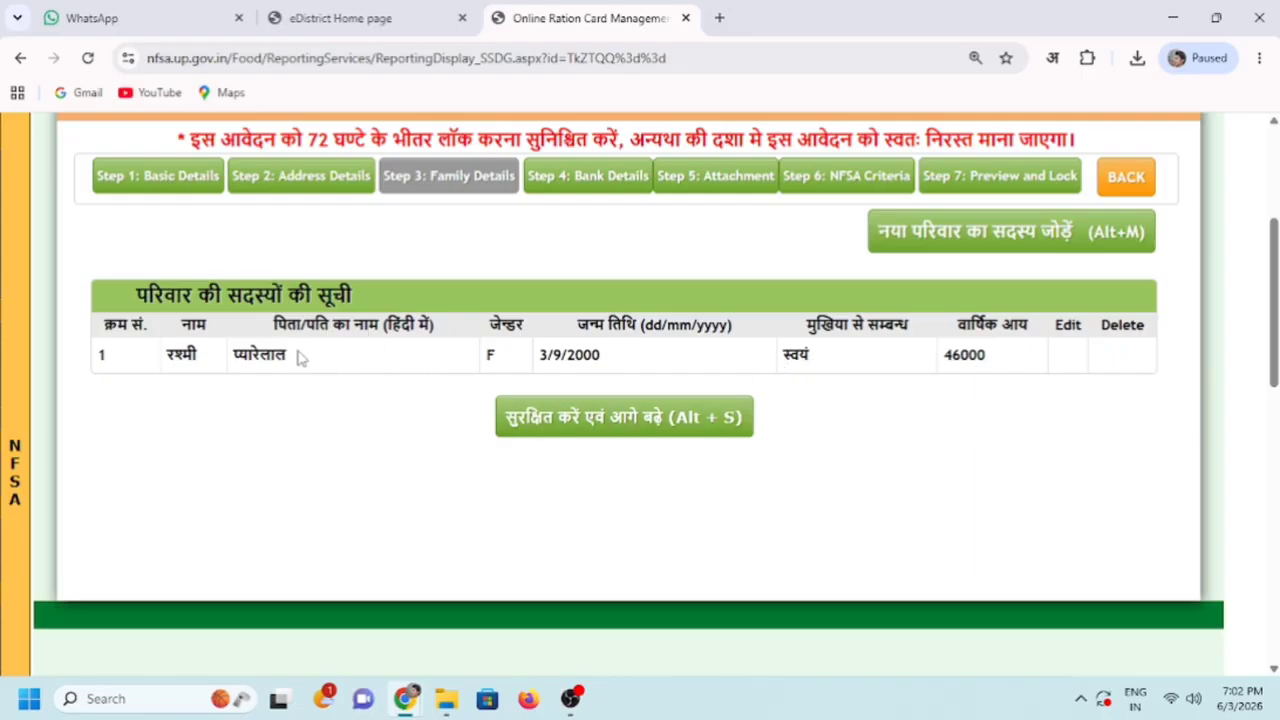
- Add the head's husband as a पुरुष family member with relation 07-सोहर / पति, income 0, names, date of birth, Aadhaar card number and Aadhaar consent
click(950, 240)
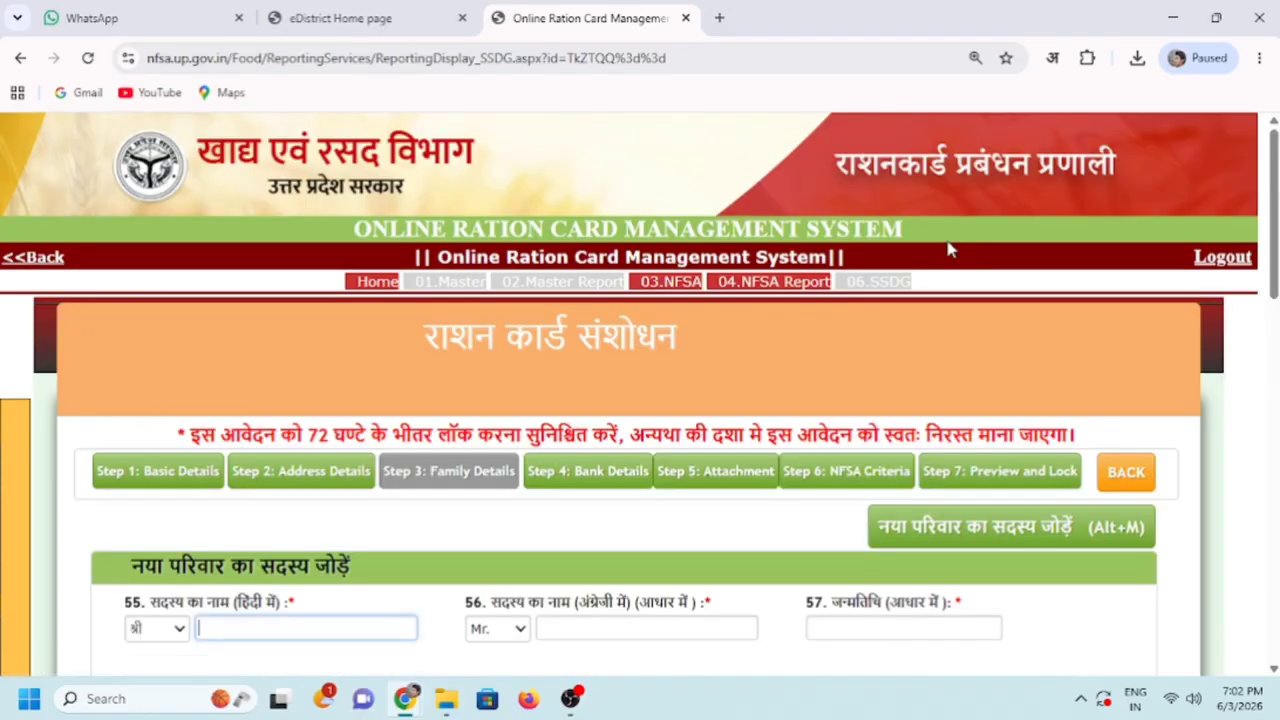
scroll(640, 395, down, 3)
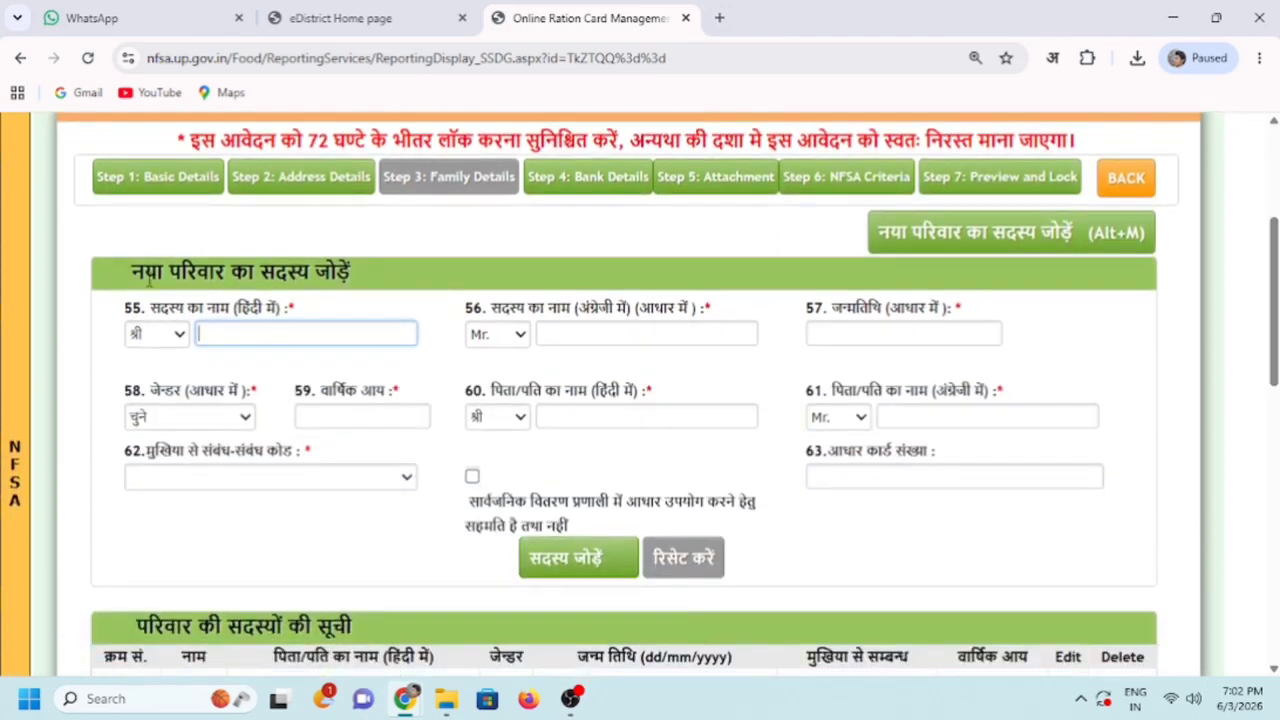
drag(132, 271, 308, 322)
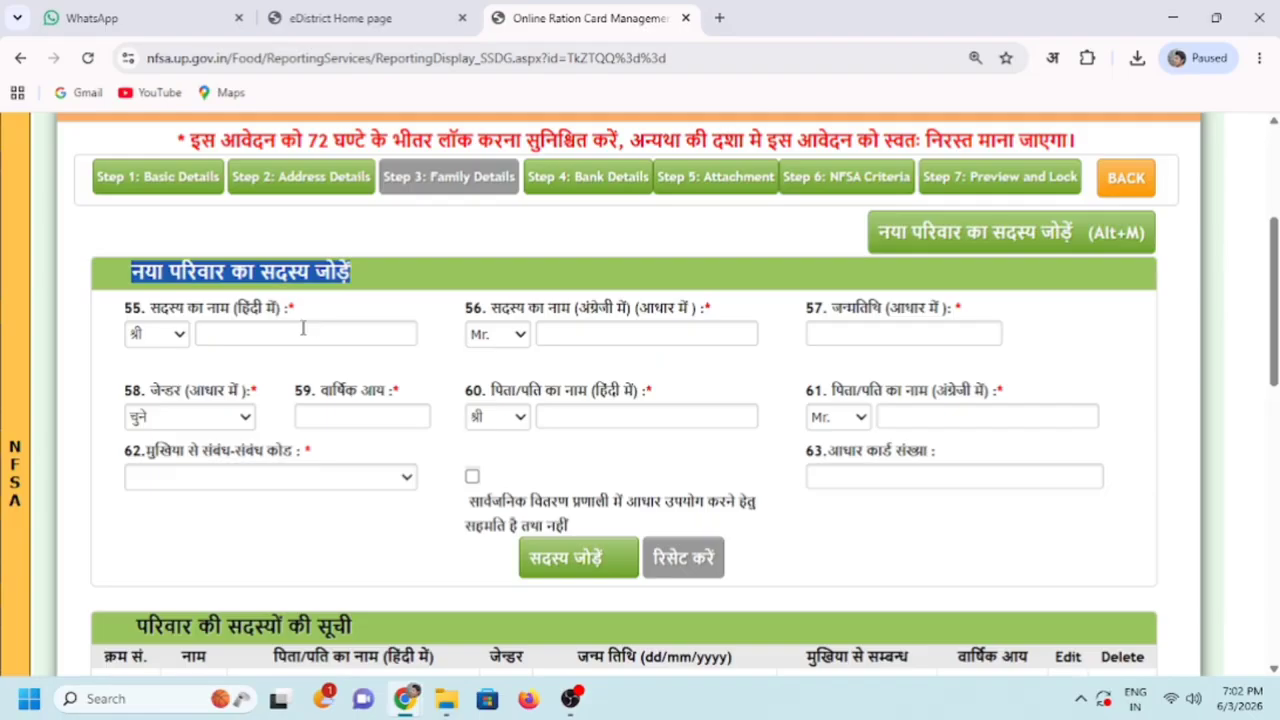
click(302, 330)
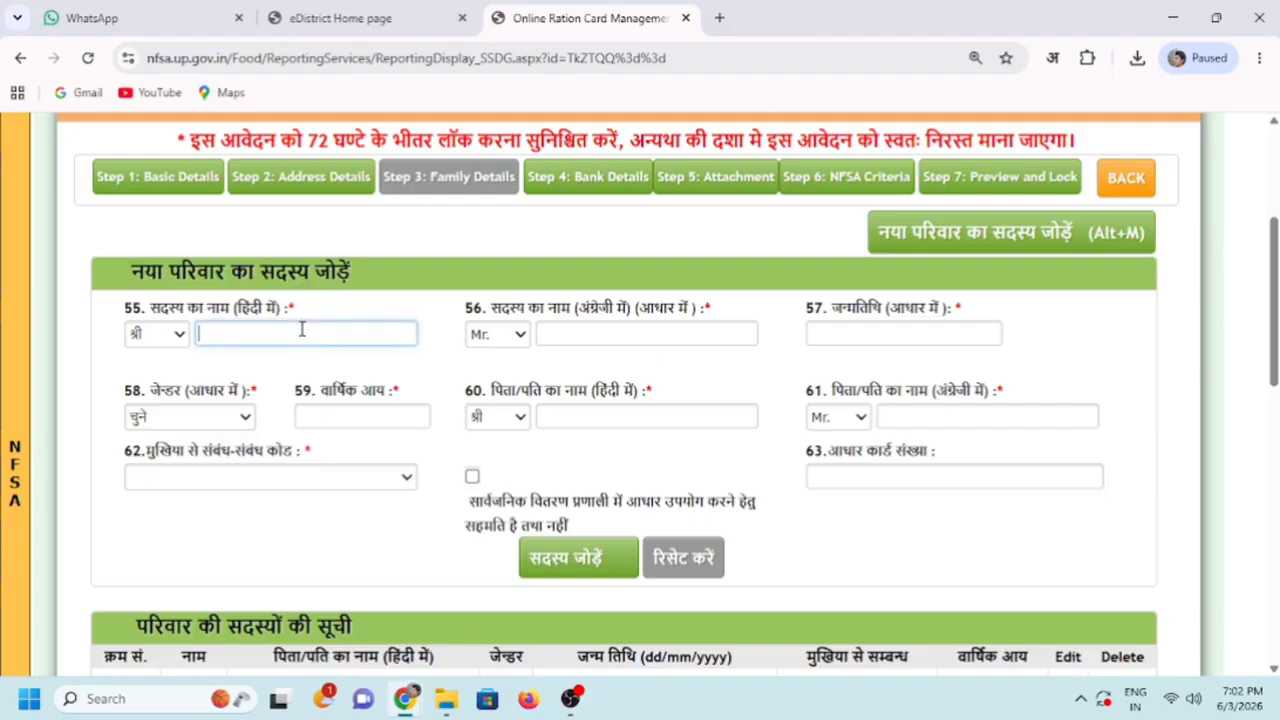
double_click(242, 369)
click(224, 335)
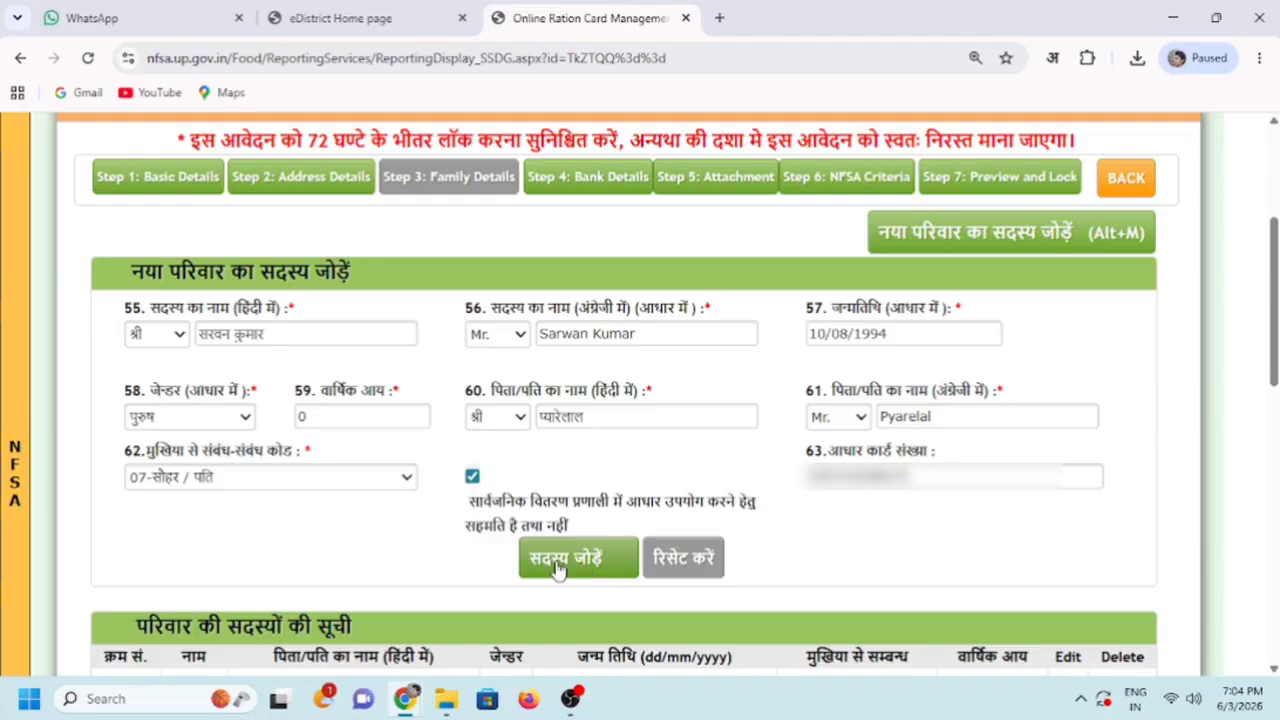
click(558, 568)
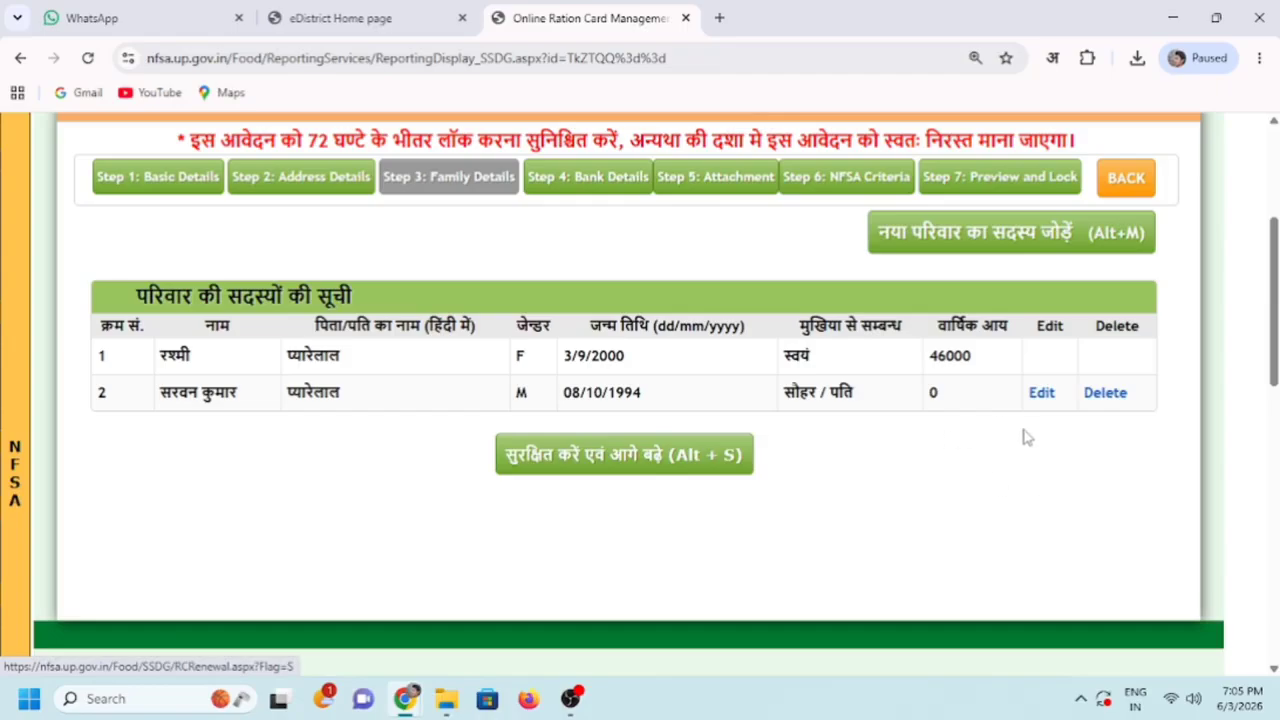
- Add the head's father-in-law as another male family member with relation ससुर, annual income 0, names and date of birth
click(983, 240)
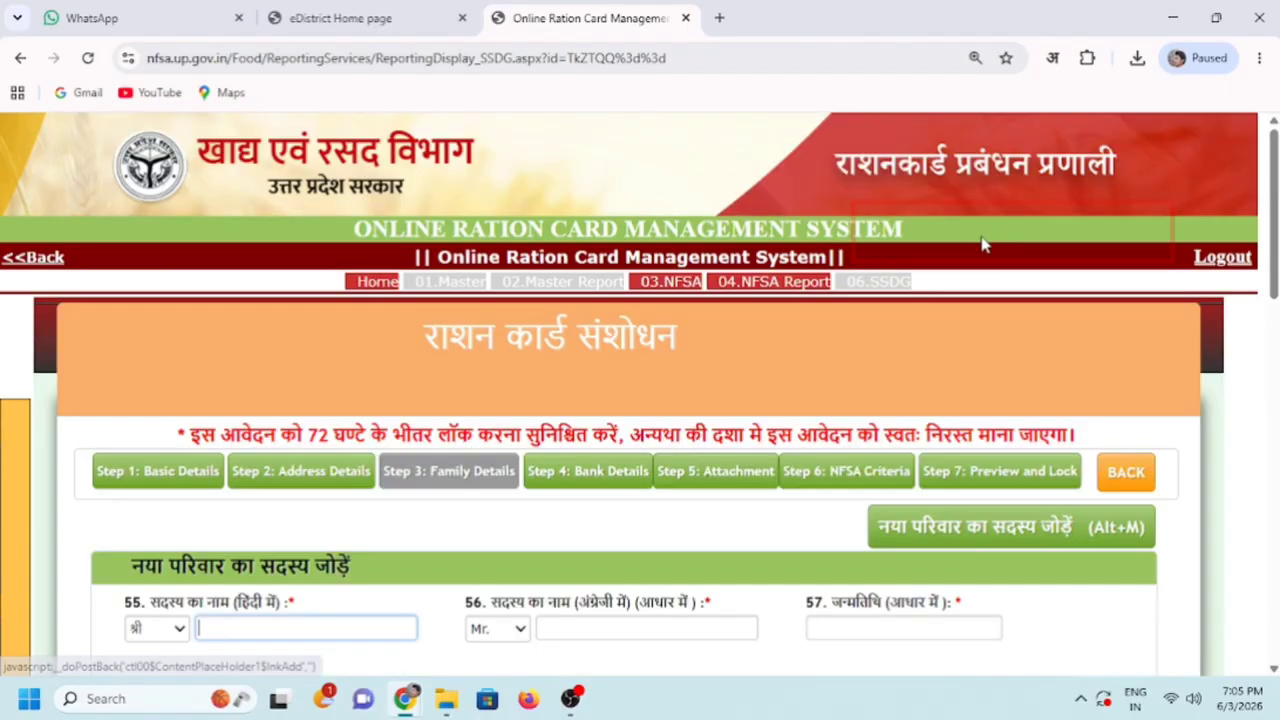
scroll(1229, 343, down, 3)
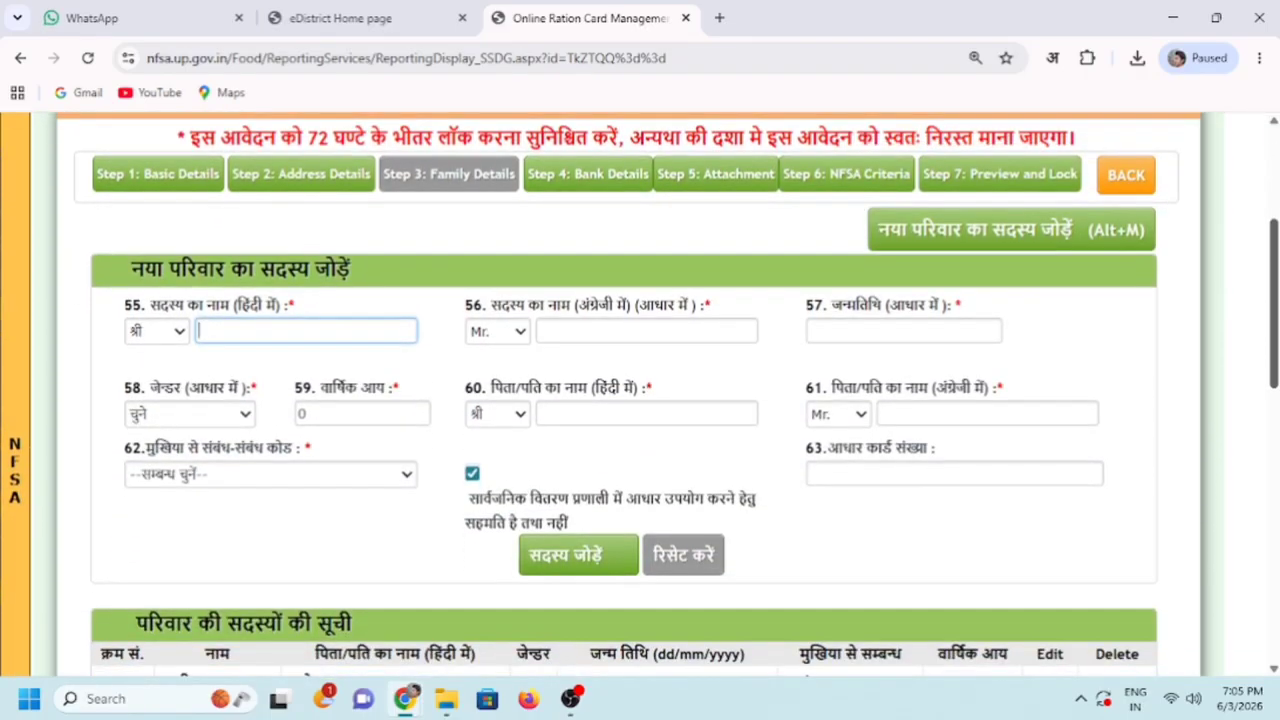
click(994, 243)
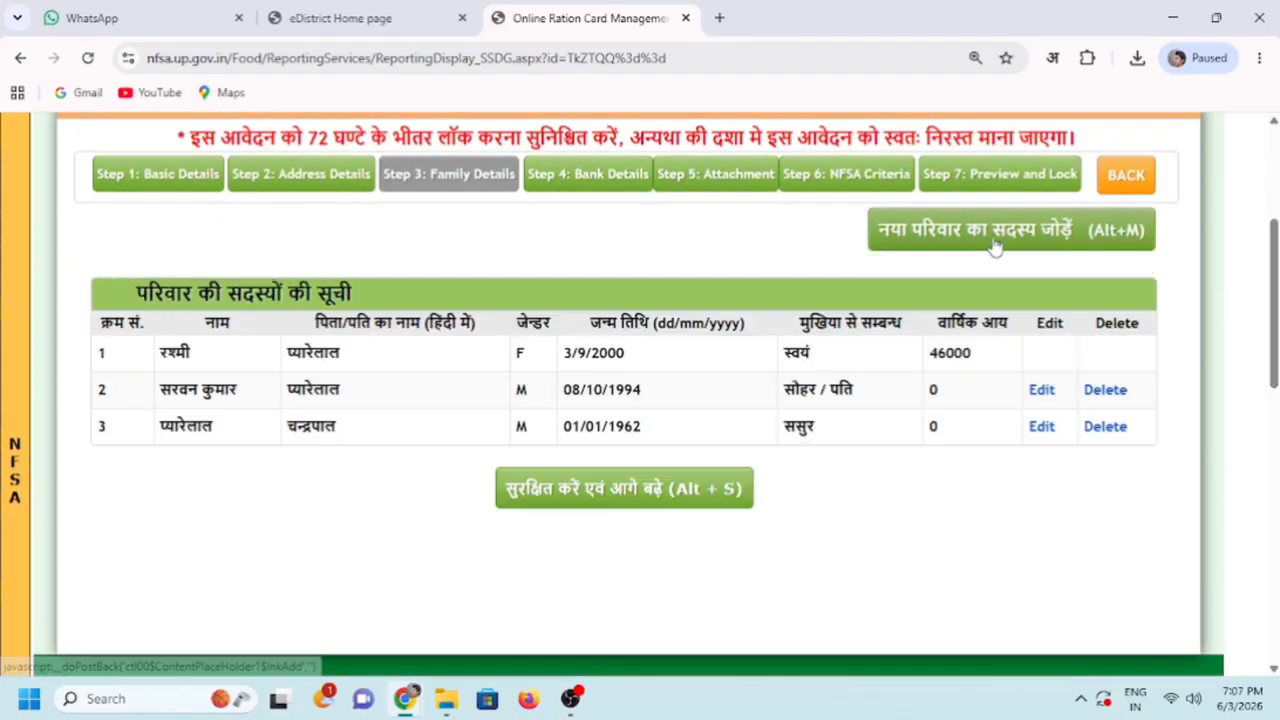
- Save the family details and continue to the bank details
click(652, 503)
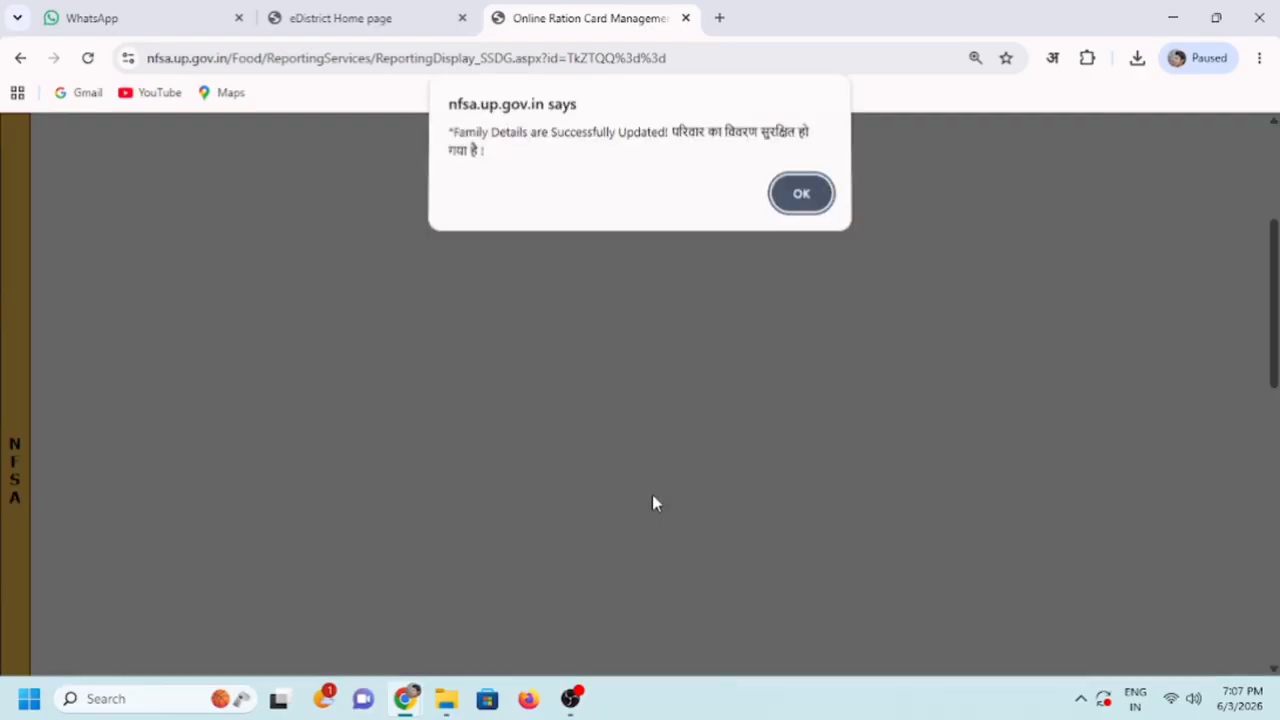
drag(461, 140, 812, 134)
click(608, 158)
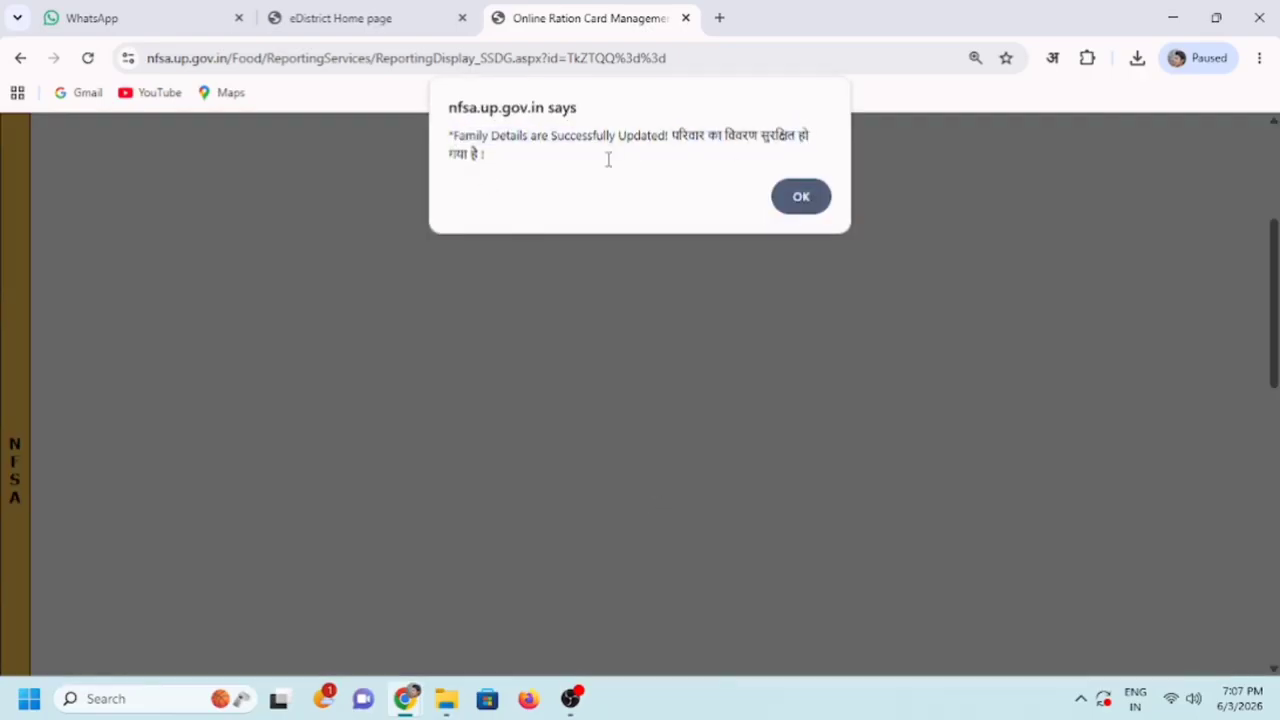
click(800, 195)
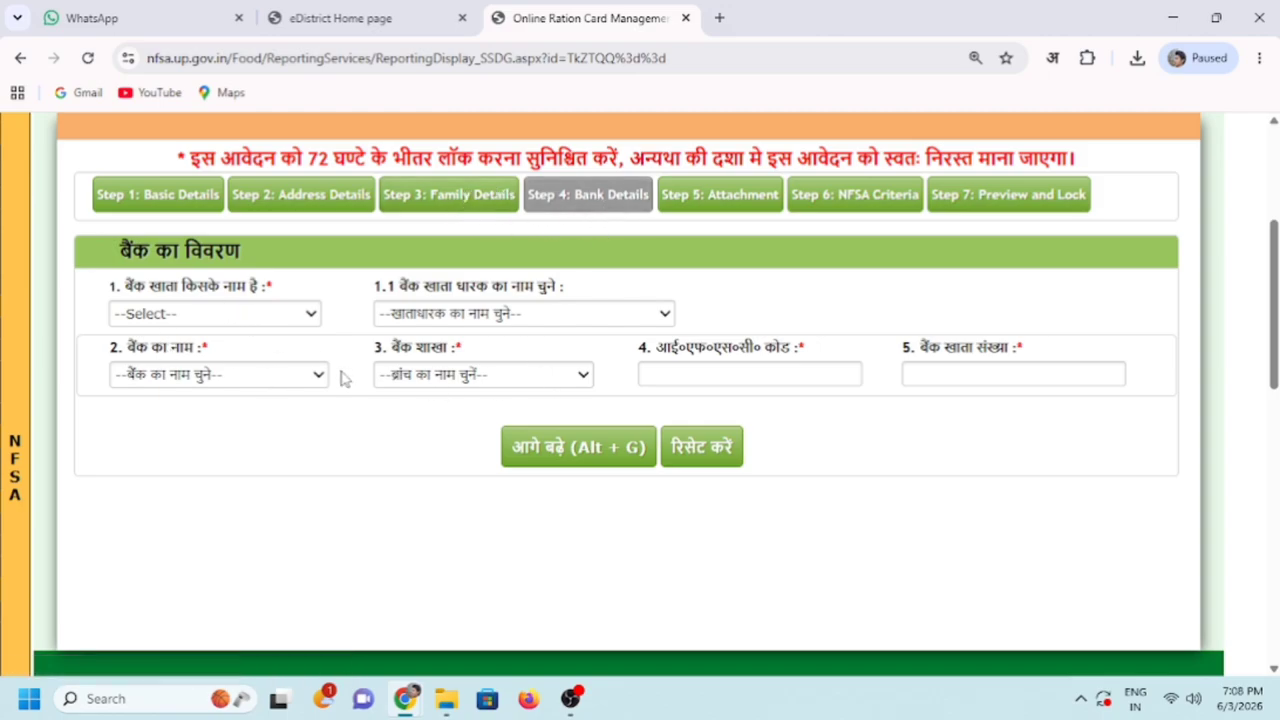
- Set the bank account owner to मुखिया(स्वयं) के नाम and fill in the account holder, bank name, branch, IFSC code and account number
click(230, 318)
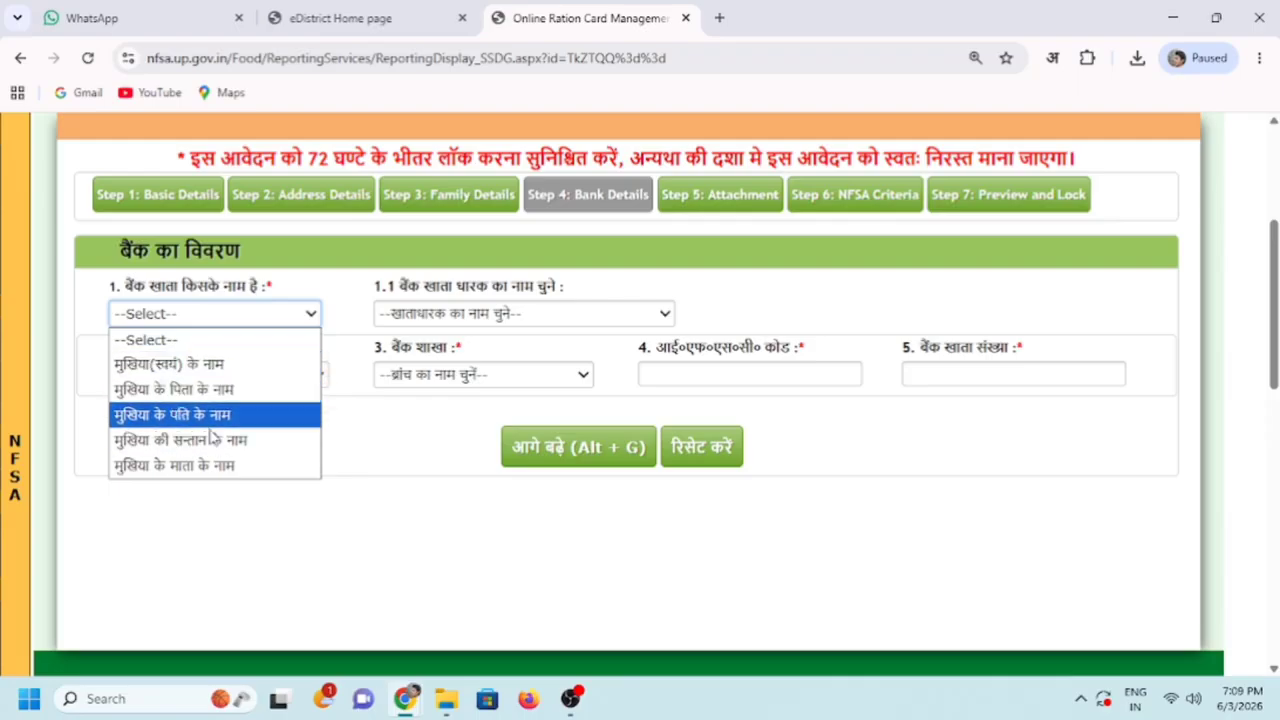
click(183, 366)
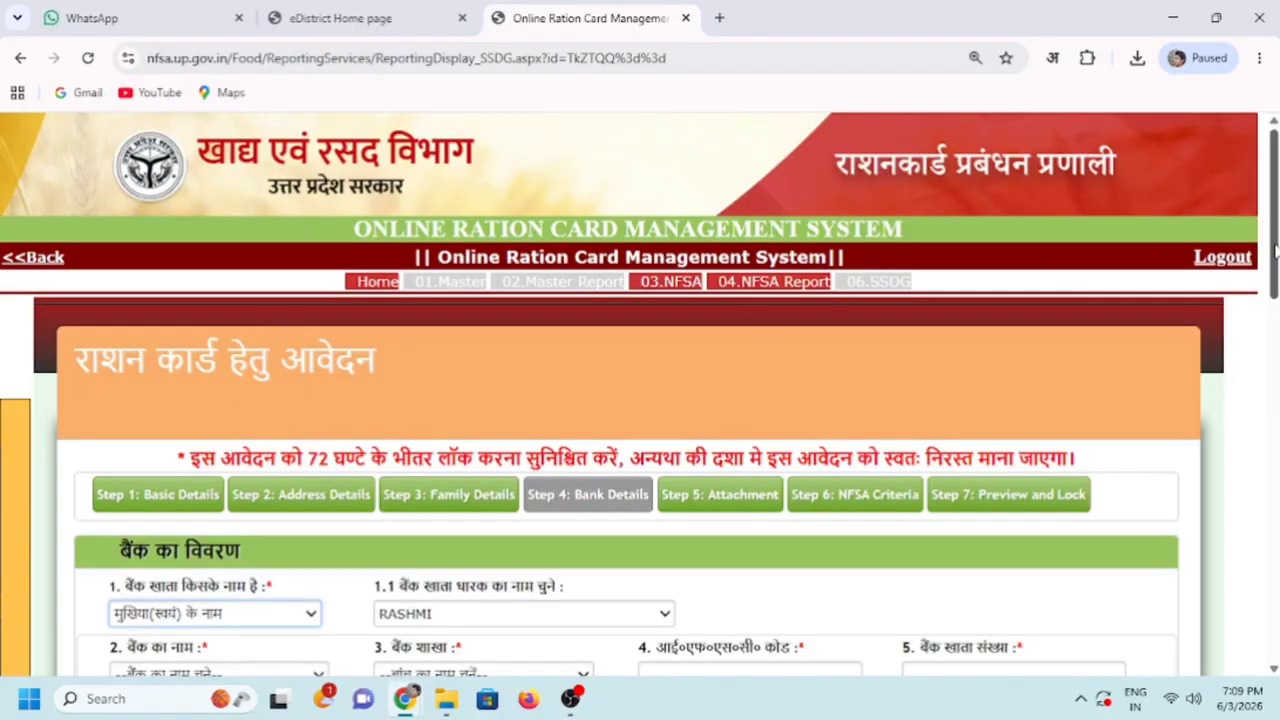
drag(1275, 250, 1275, 352)
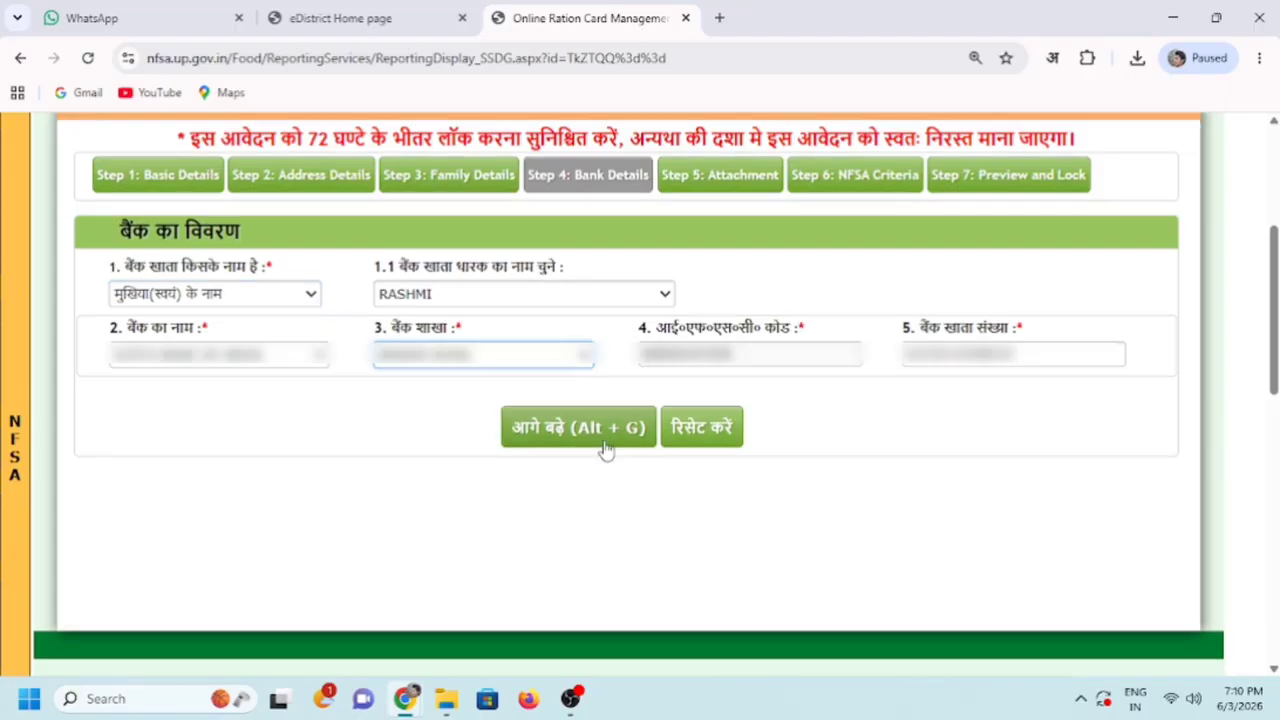
- Save the bank details and continue to the attachments section
click(606, 448)
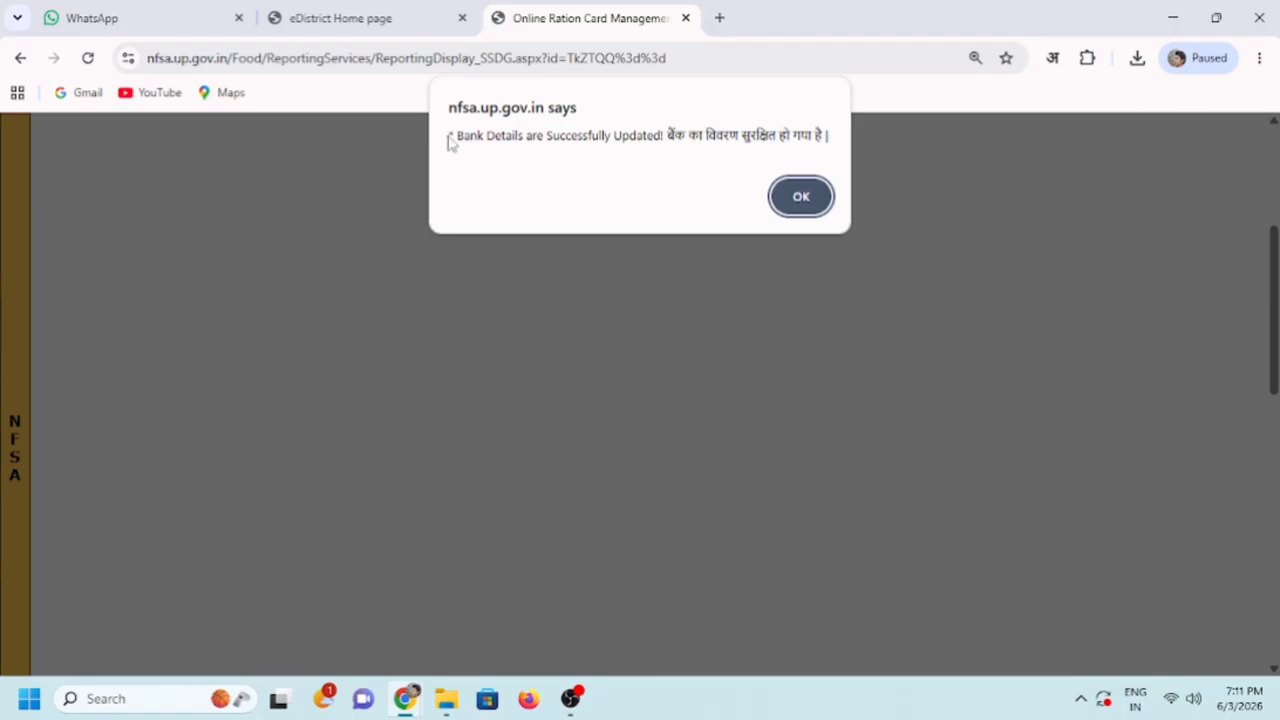
drag(612, 136, 800, 134)
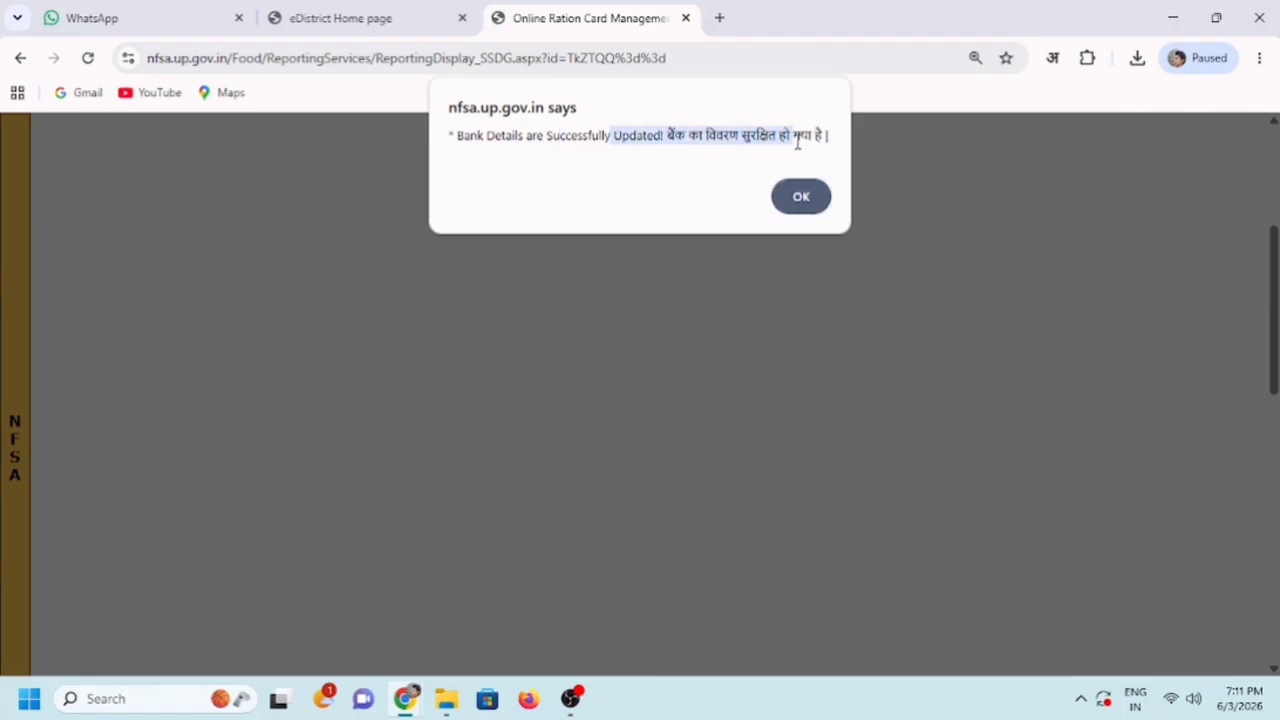
click(801, 200)
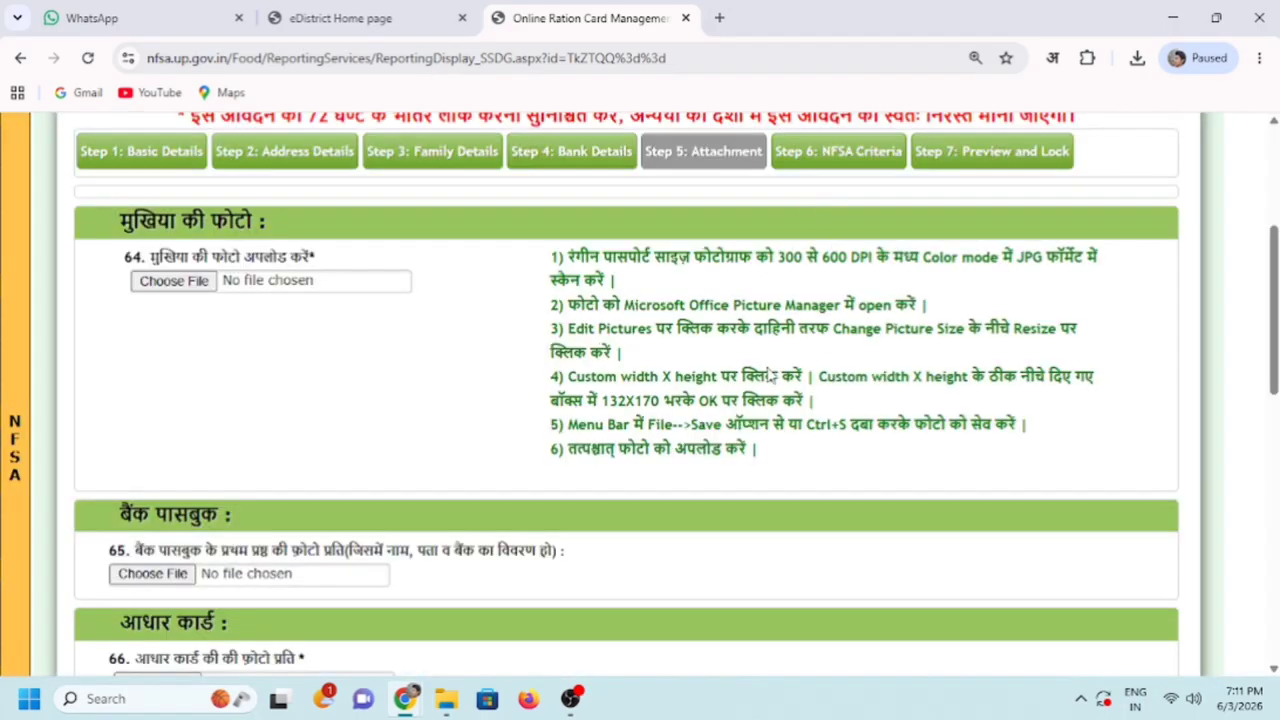
- Examine the head's photo instructions, the passbook and Aadhaar upload sections, and the file format and maximum size limits
mouse_move(1273, 300)
mouse_down()
mouse_move(1272, 221)
mouse_move(1272, 282)
mouse_up()
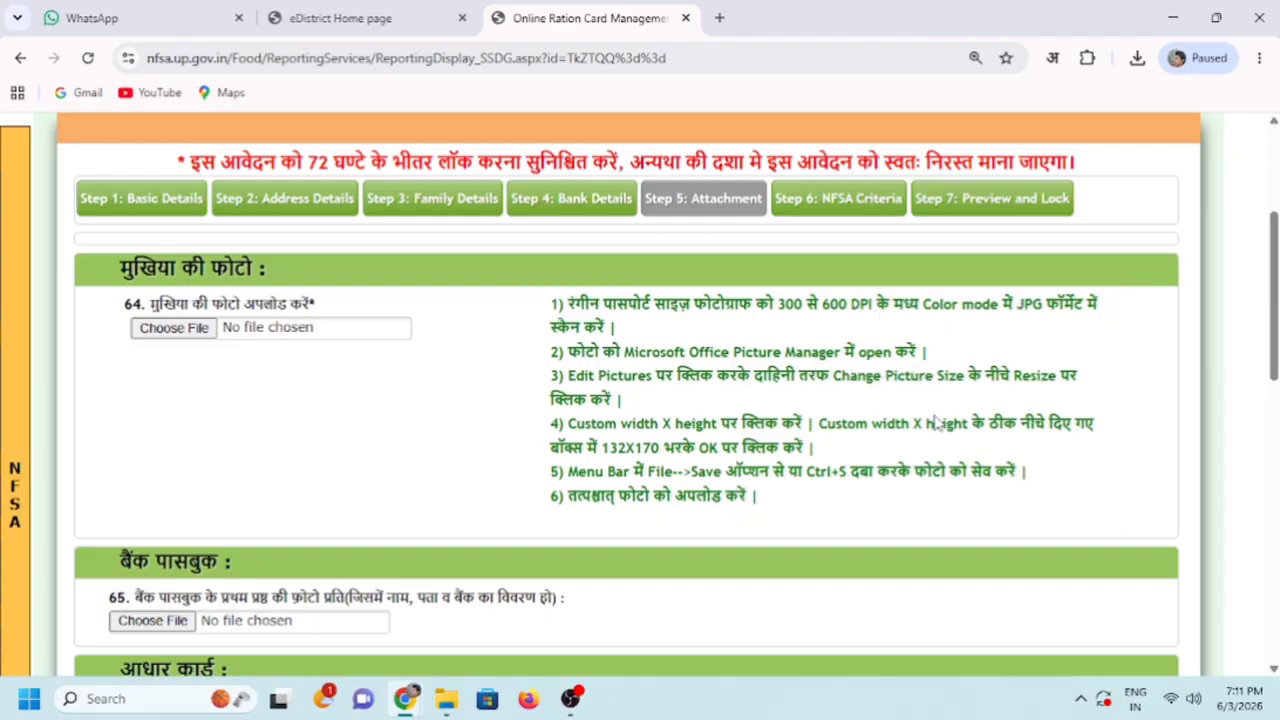
drag(597, 453, 743, 458)
click(746, 456)
scroll(835, 508, down, 1)
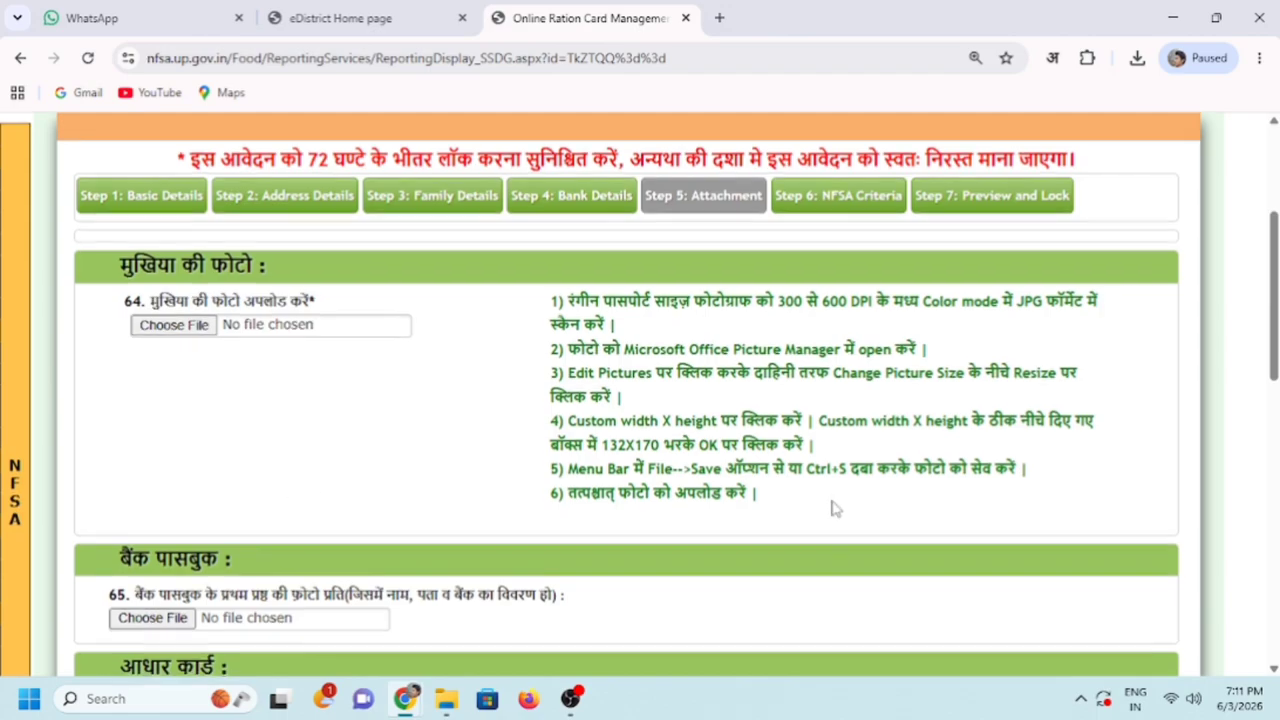
scroll(835, 508, down, 3)
drag(117, 405, 266, 406)
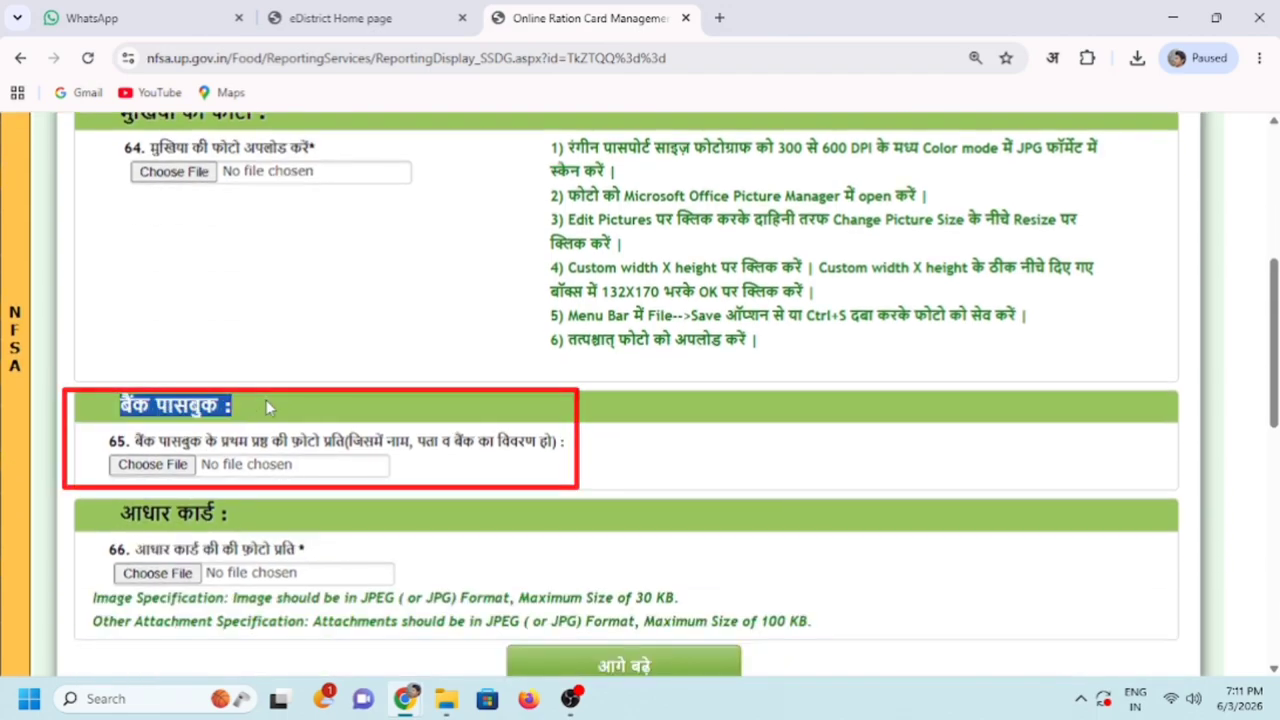
click(266, 400)
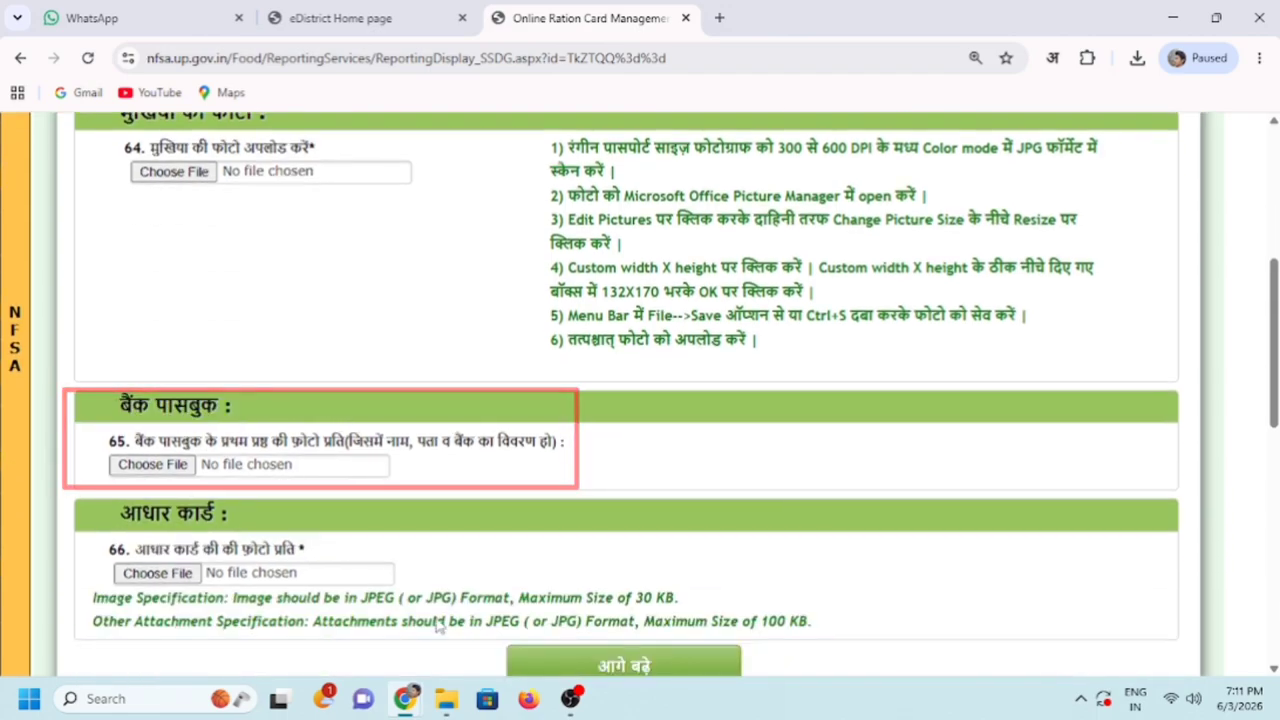
drag(625, 598, 657, 600)
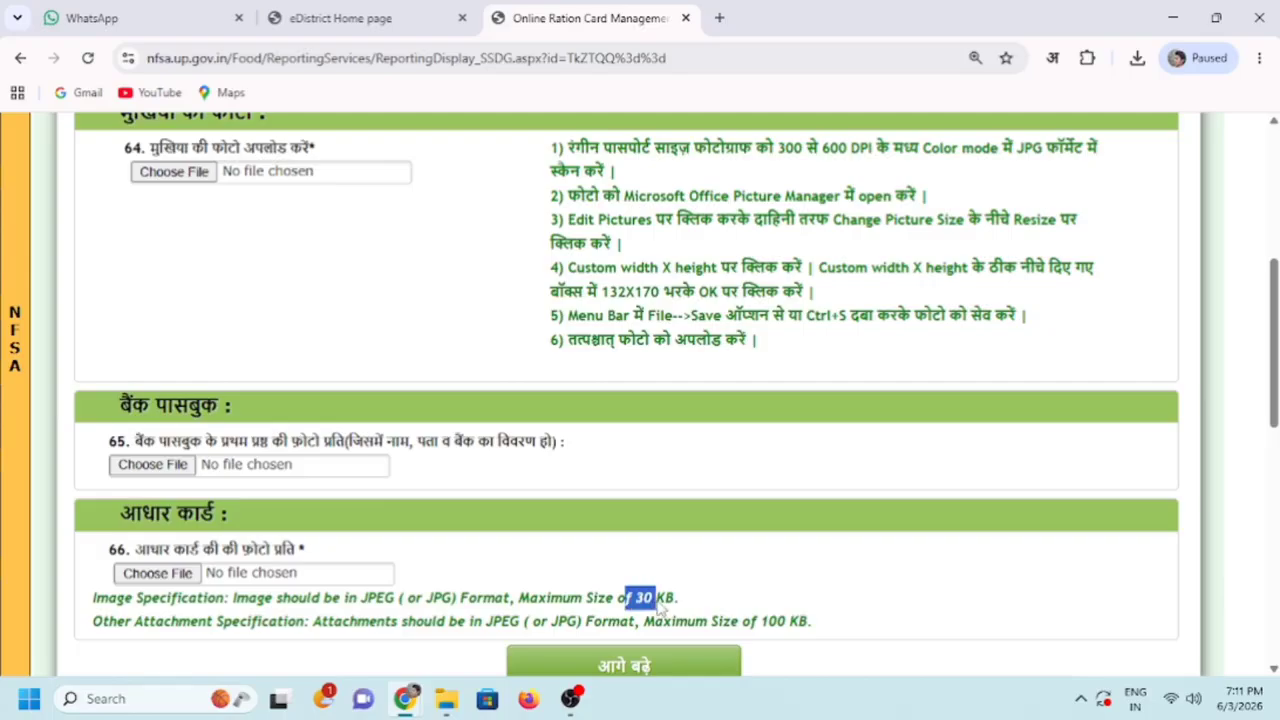
click(654, 598)
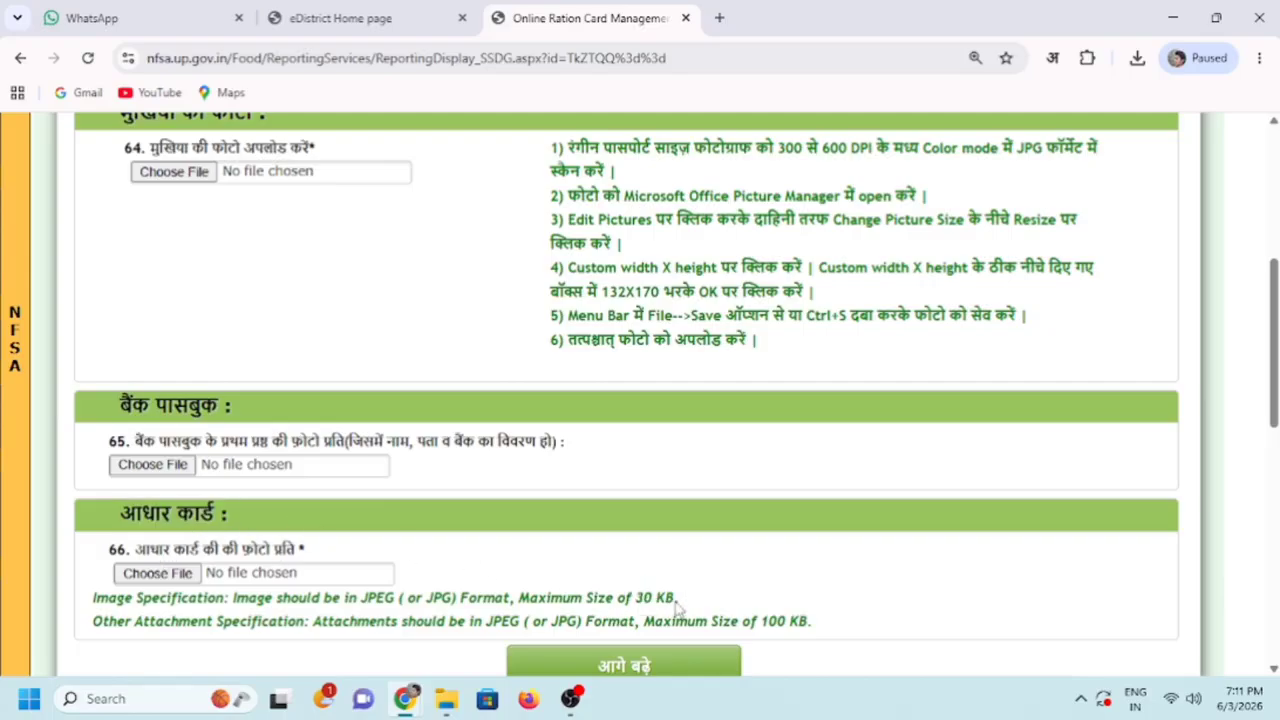
double_click(765, 621)
click(620, 600)
drag(665, 598, 797, 626)
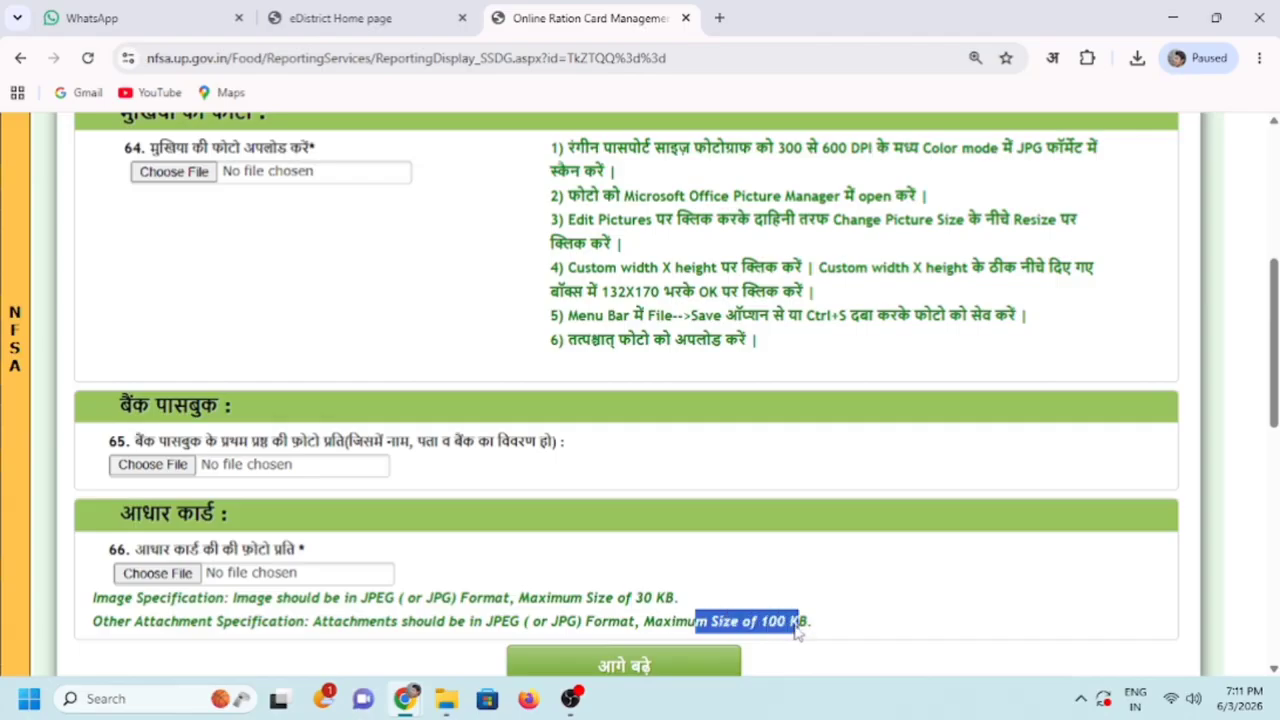
click(843, 614)
- Attach the head's photo, the bank passbook copy and the Aadhaar card copy from the Downloads folder as JPG/JPEG files
scroll(374, 429, up, 3)
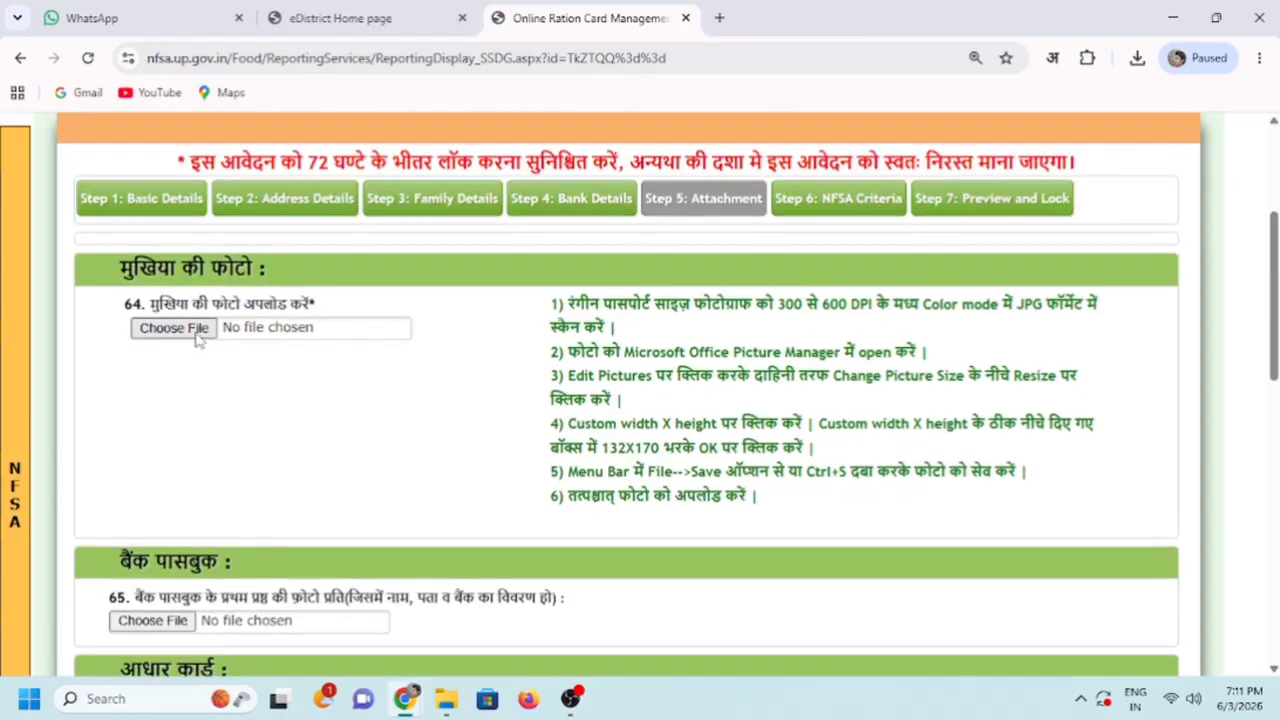
click(174, 329)
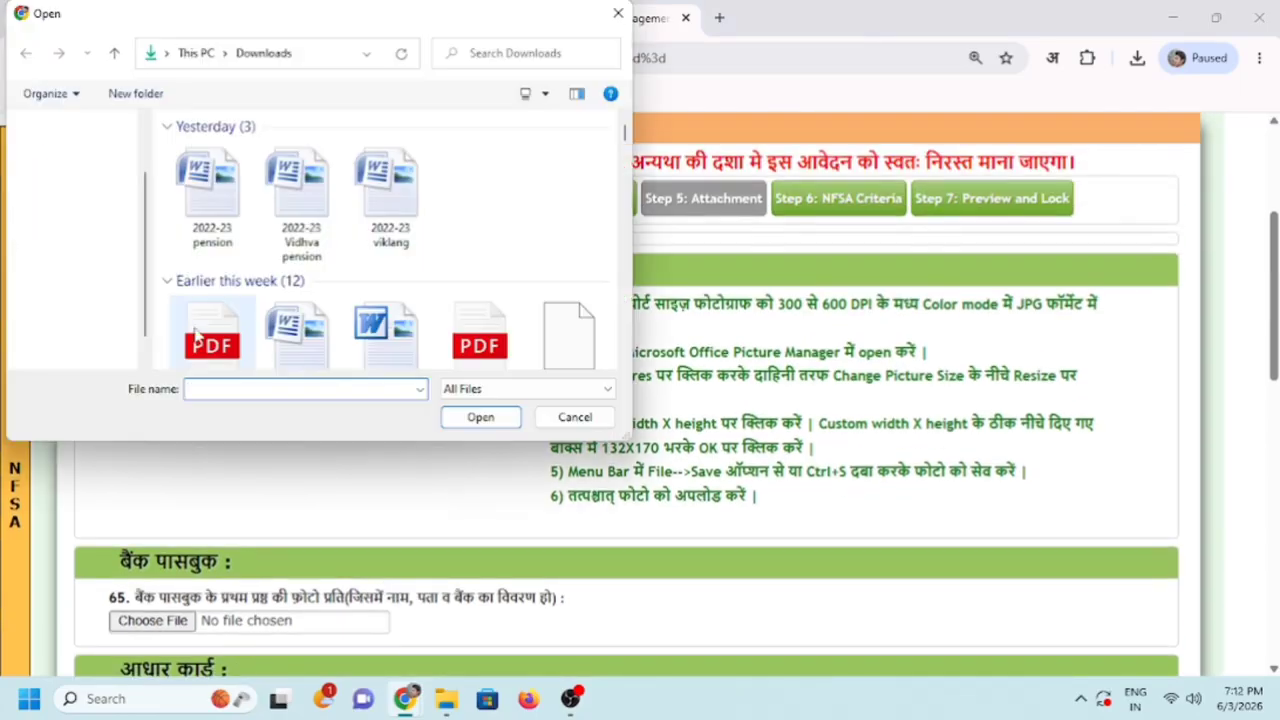
click(480, 417)
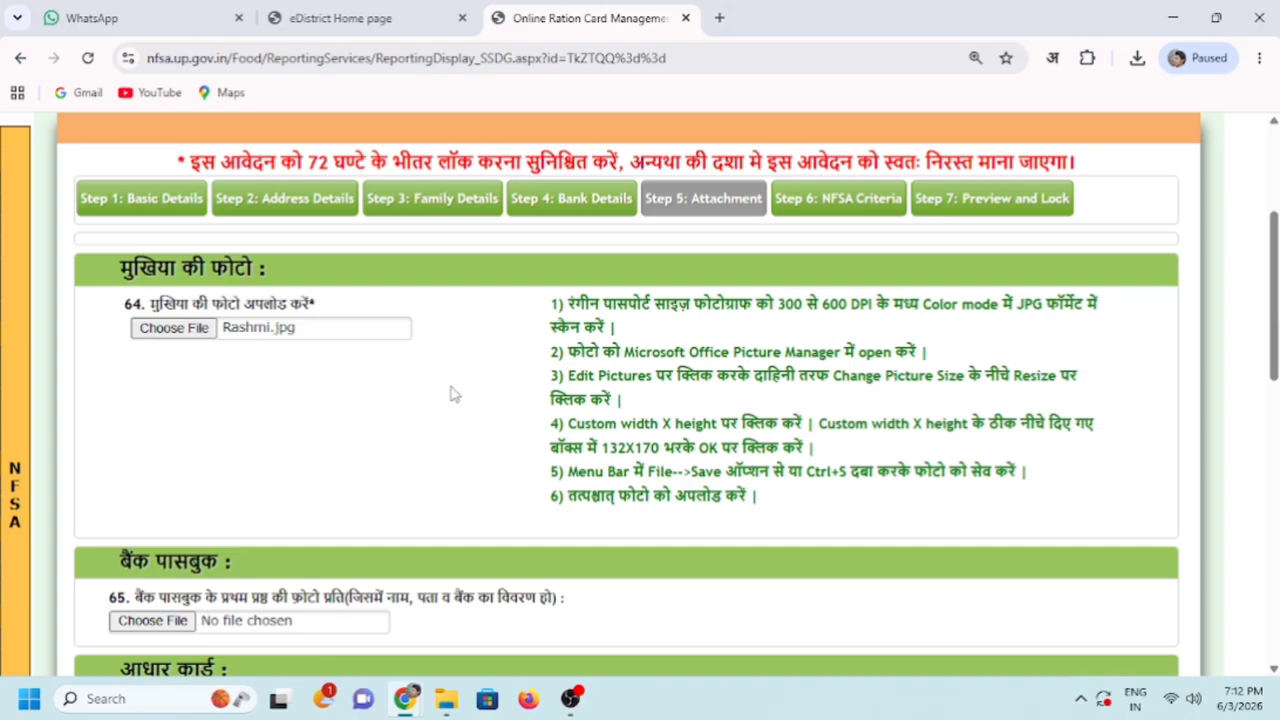
scroll(460, 395, down, 2)
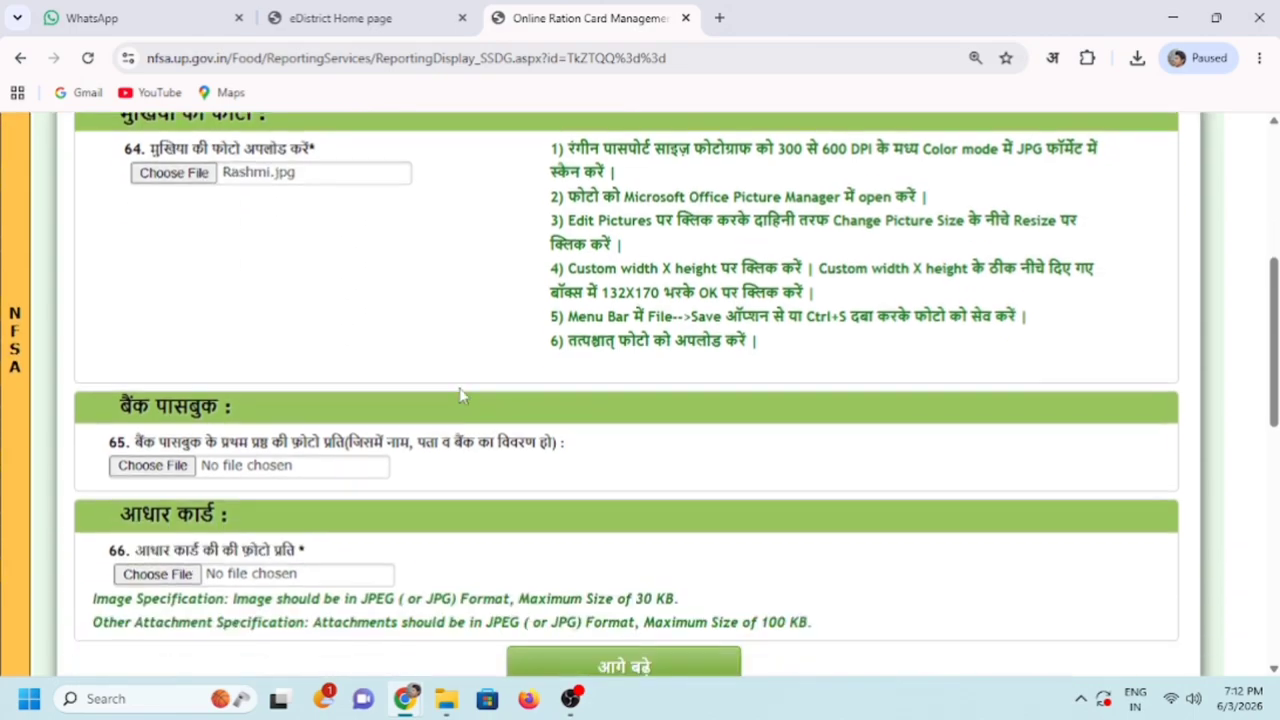
click(155, 465)
click(157, 573)
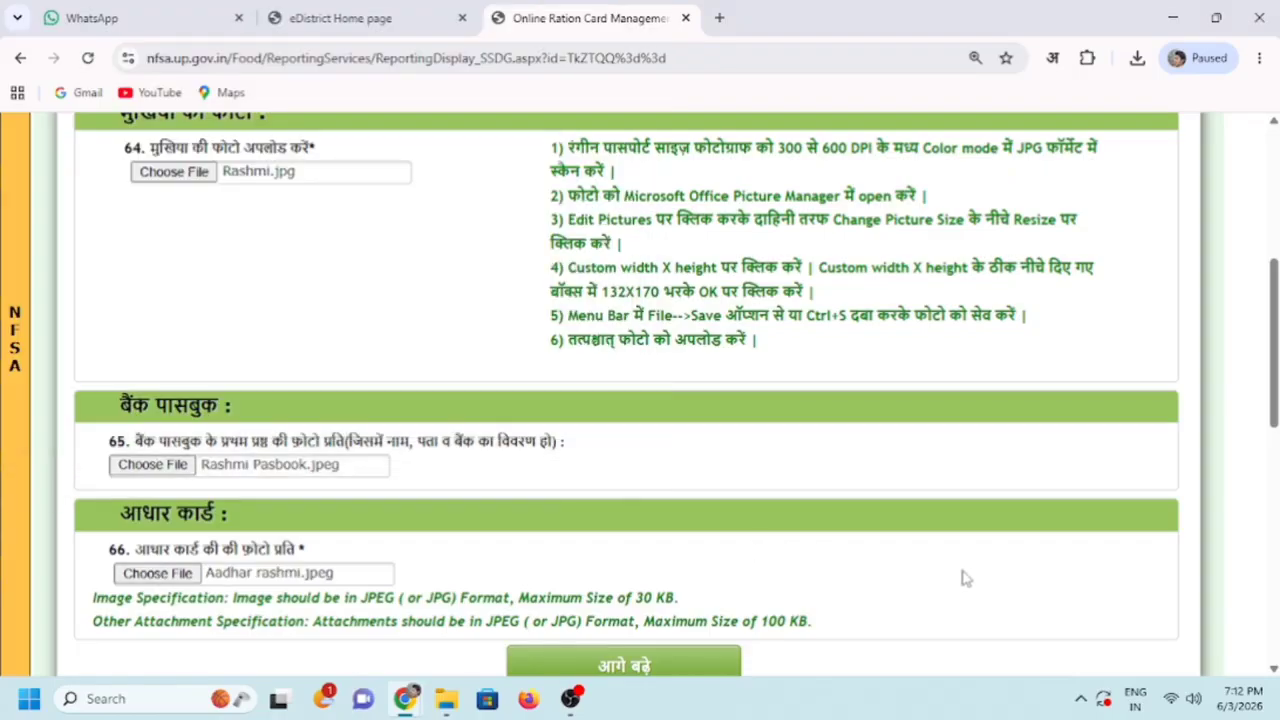
- Save the attachments and continue to the NFSA criteria
scroll(965, 578, down, 2)
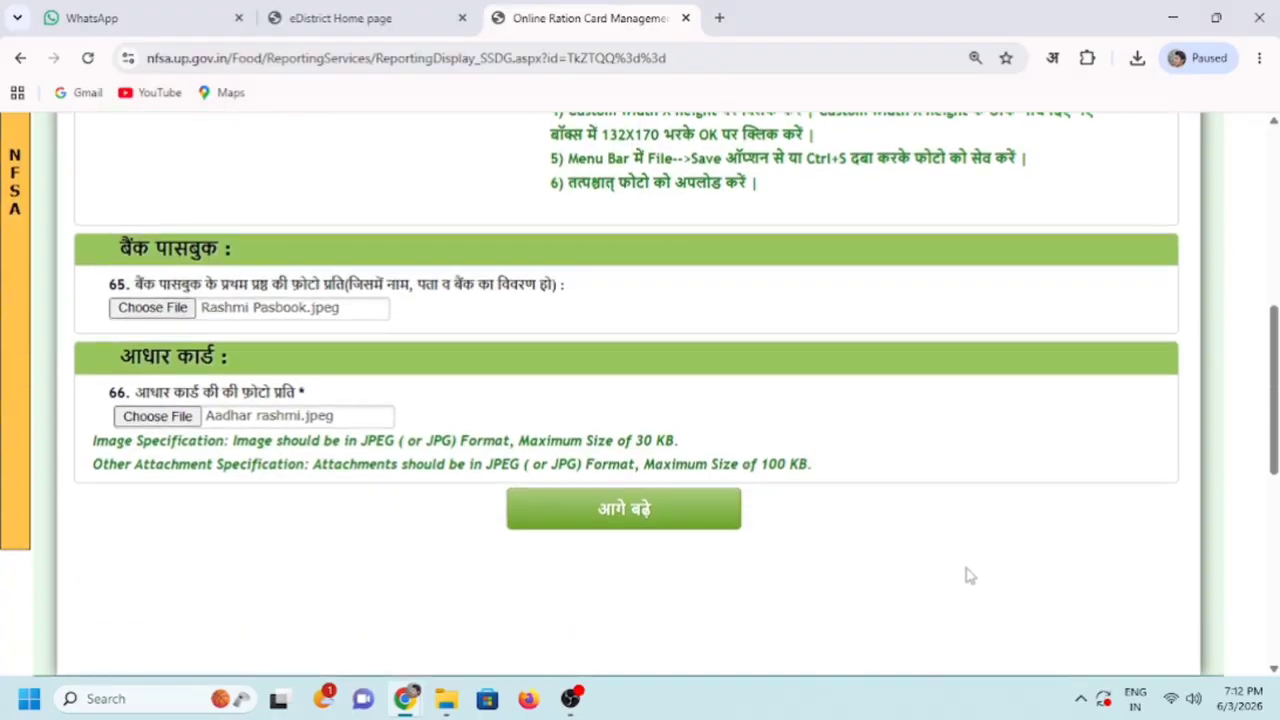
click(620, 510)
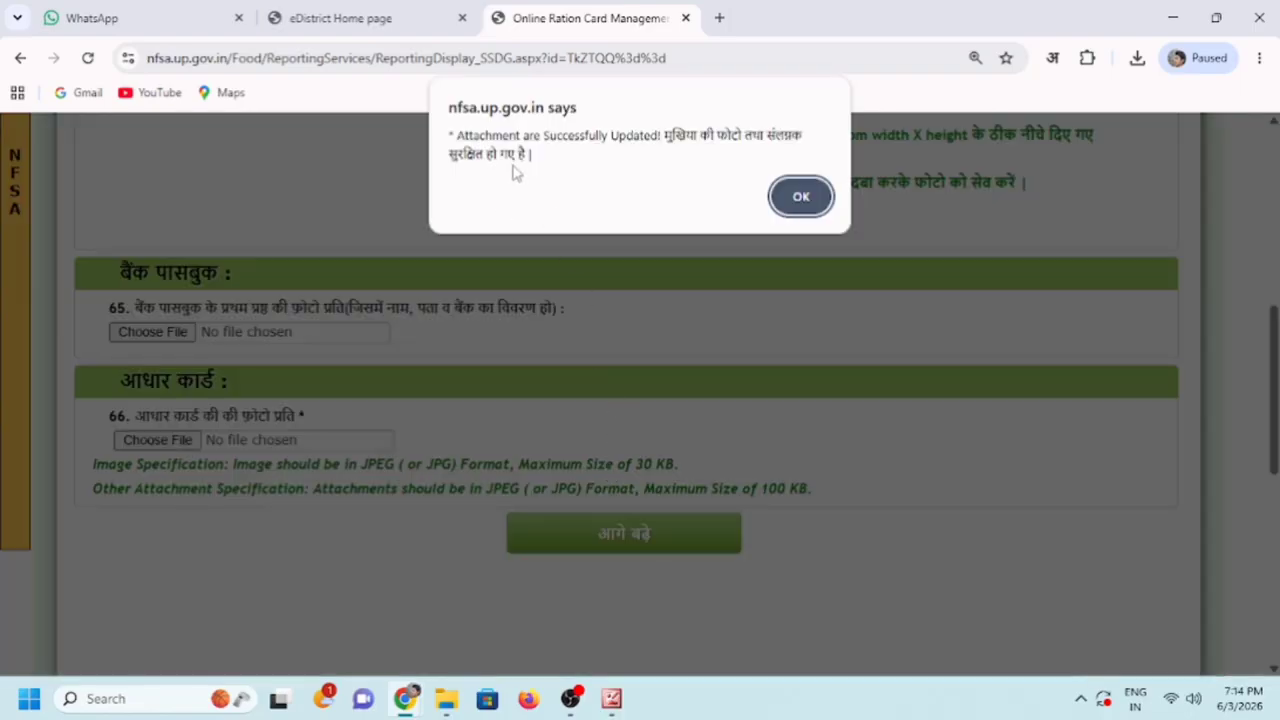
drag(458, 140, 655, 148)
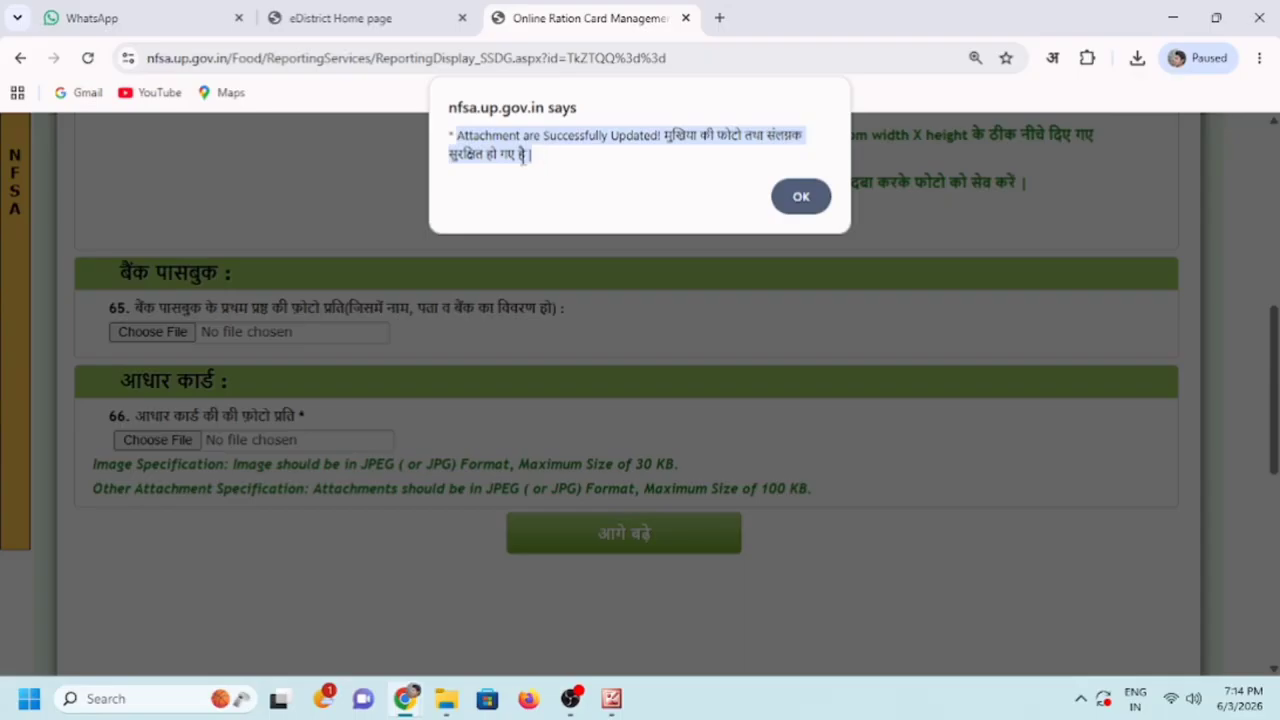
click(799, 205)
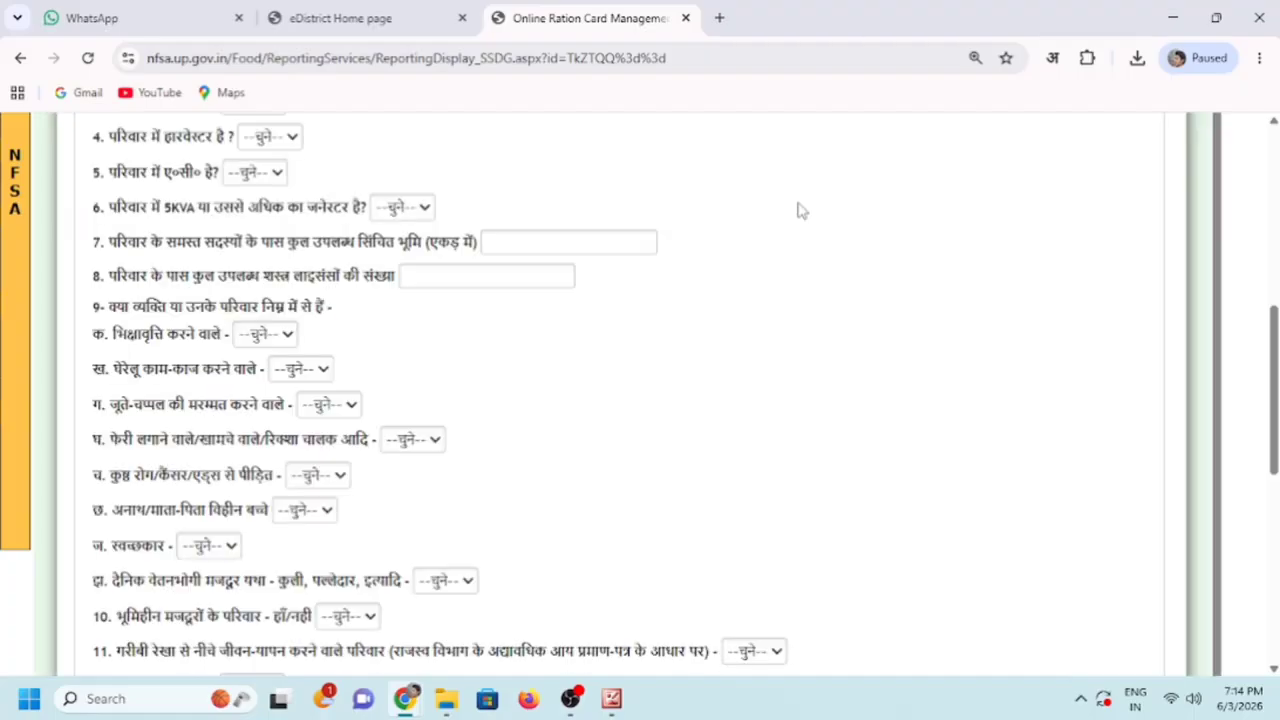
- Answer नहीं to the NFSA criteria on income tax payer, four-wheeler and tractor (questions 1 to 3)
scroll(651, 249, up, 6)
scroll(700, 330, down, 2)
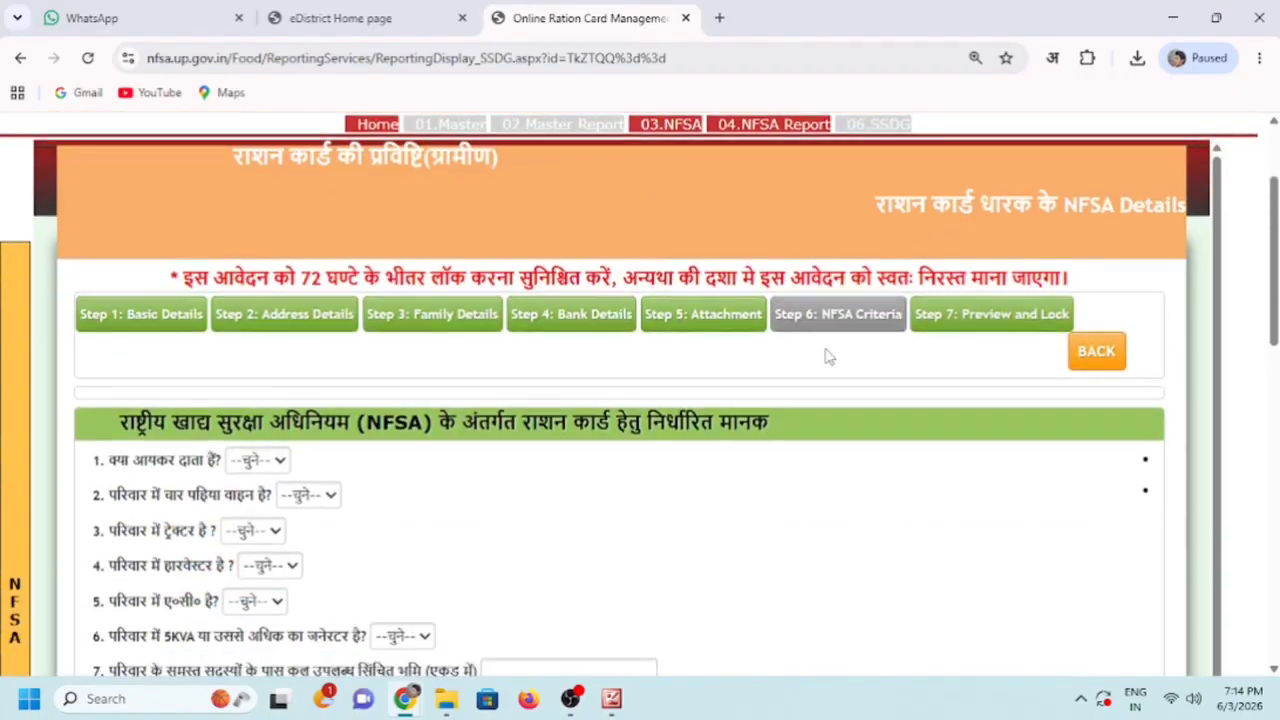
scroll(690, 340, down, 1)
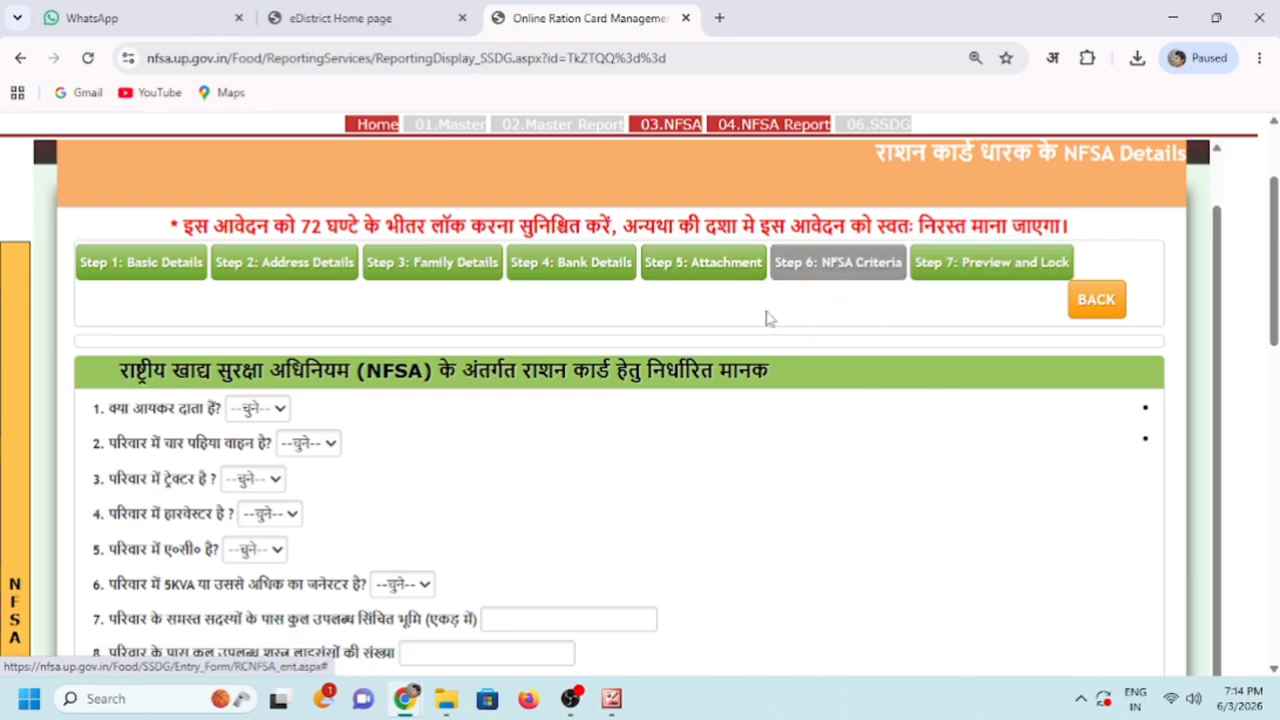
scroll(740, 305, down, 3)
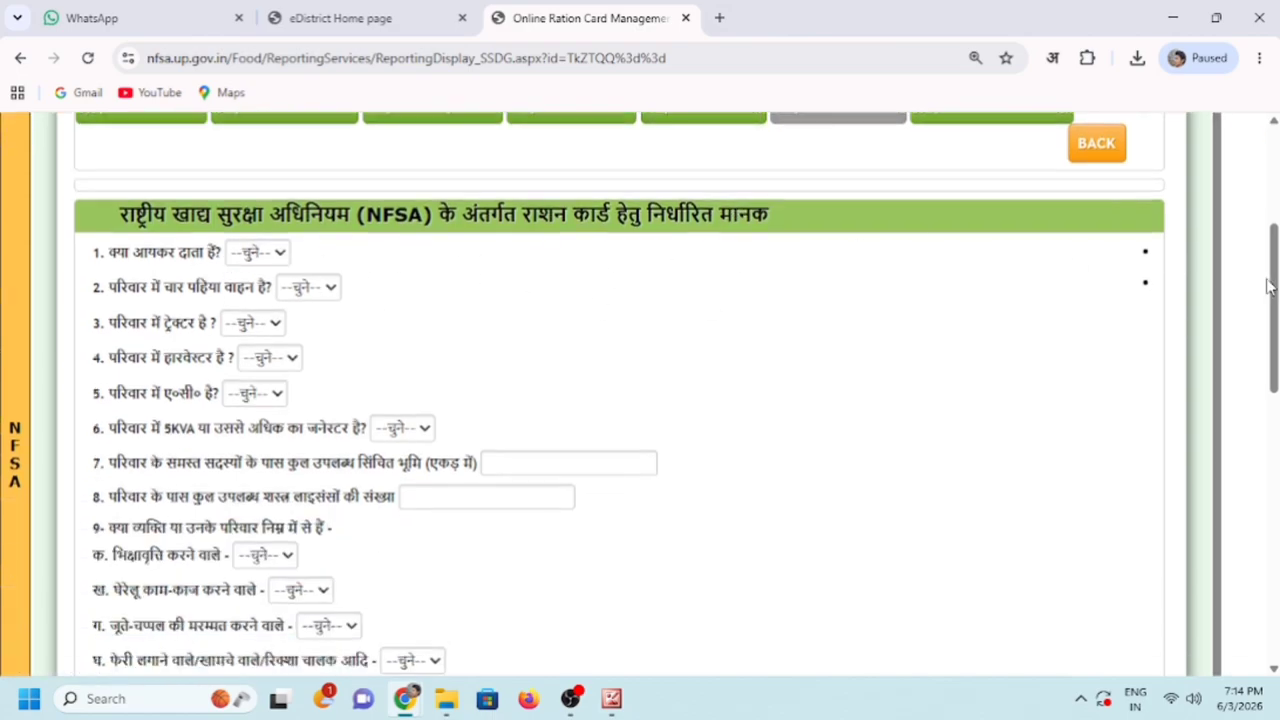
scroll(1268, 285, up, 2)
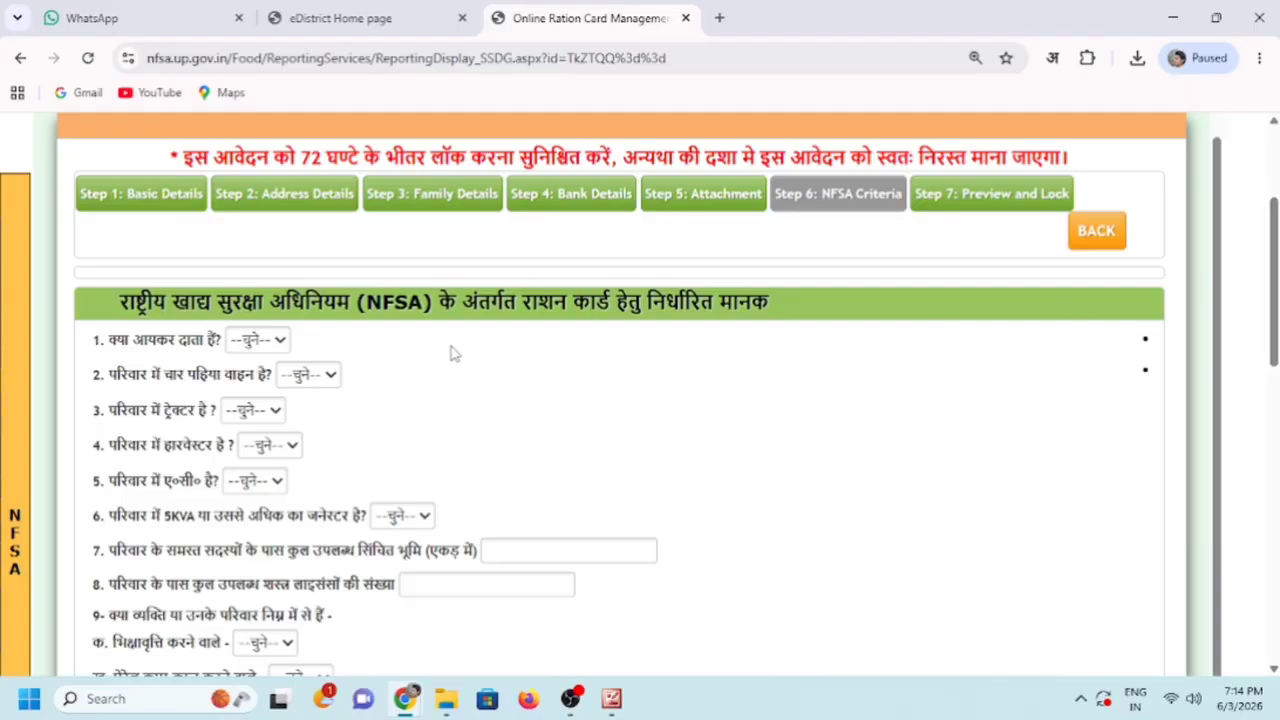
scroll(1272, 300, down, 1)
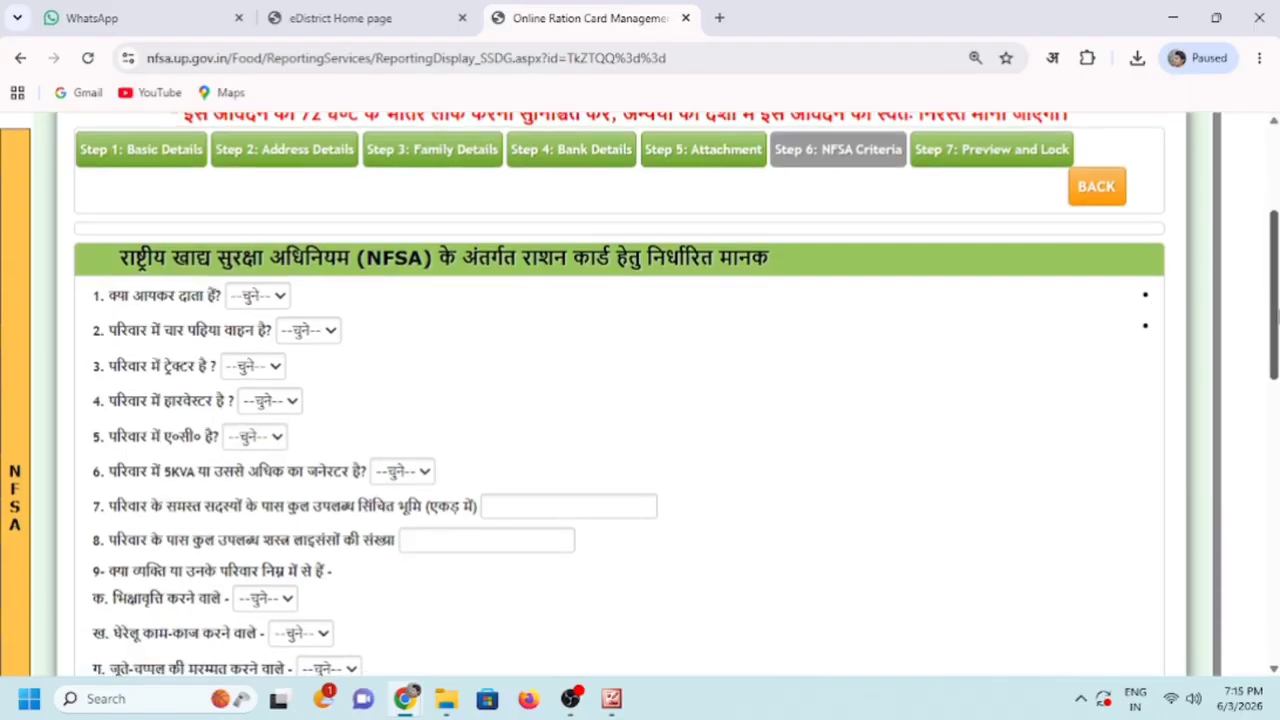
scroll(1272, 314, up, 1)
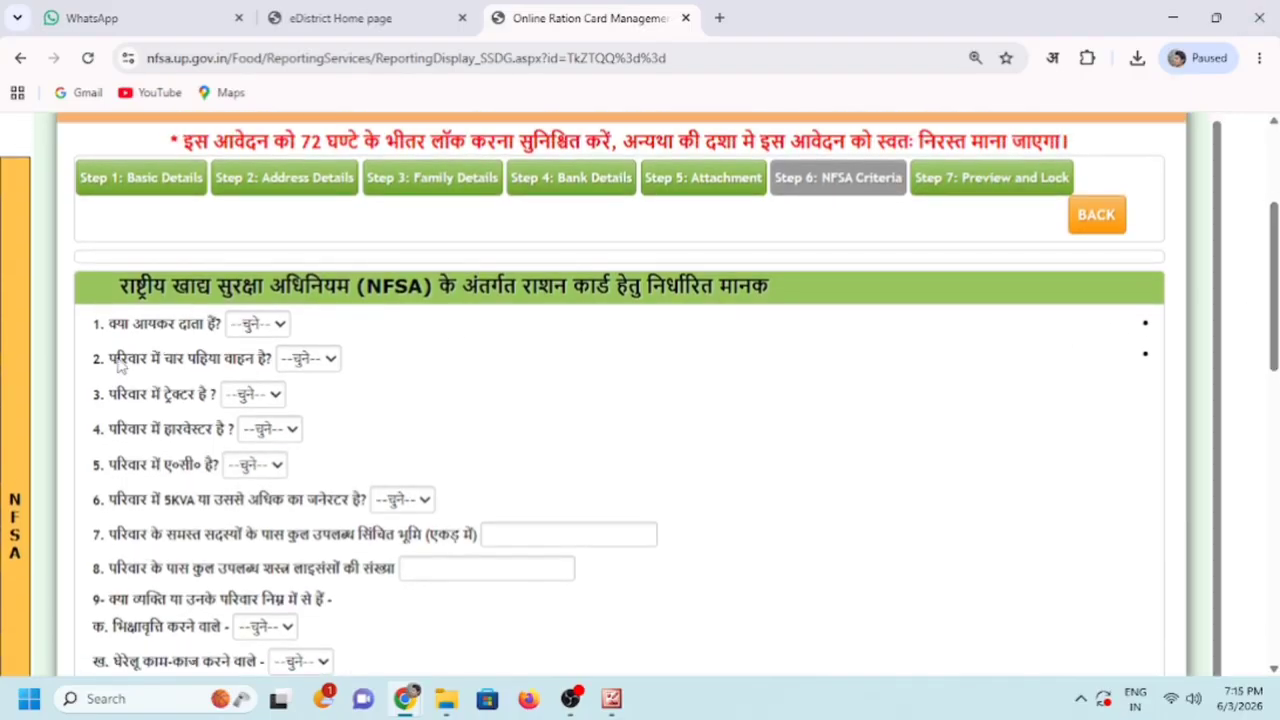
click(277, 325)
click(248, 395)
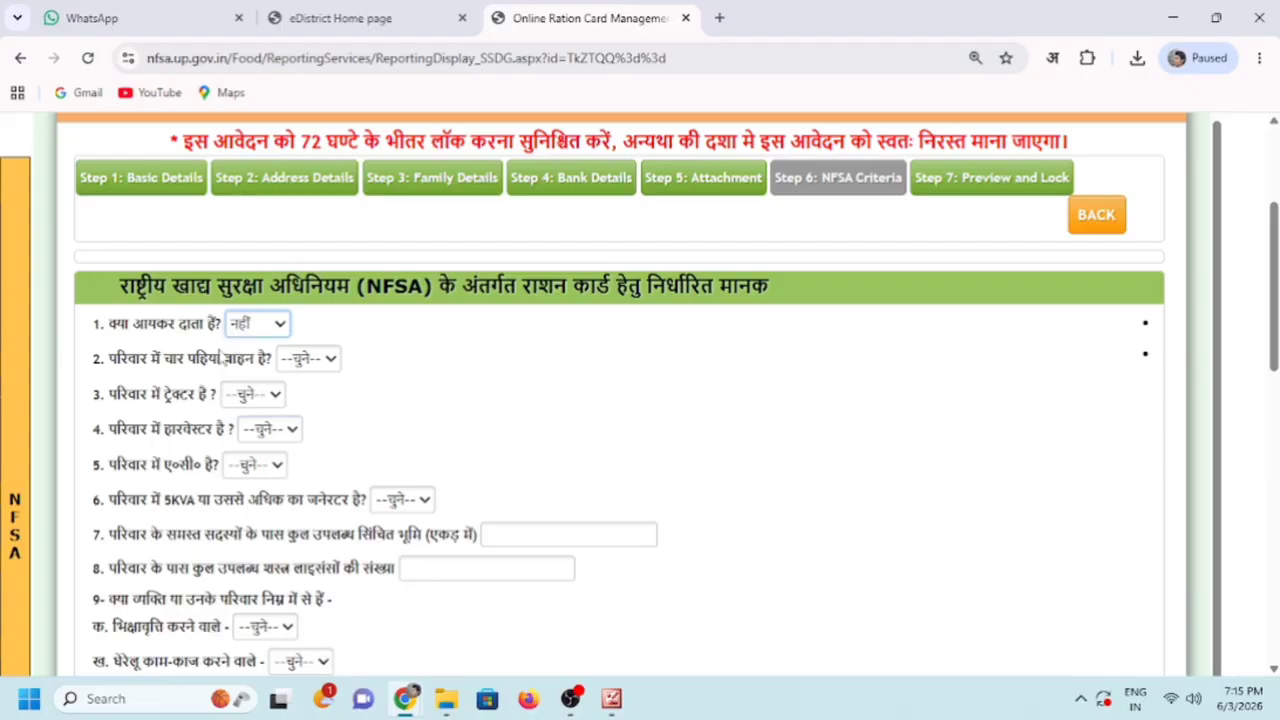
click(308, 360)
click(305, 434)
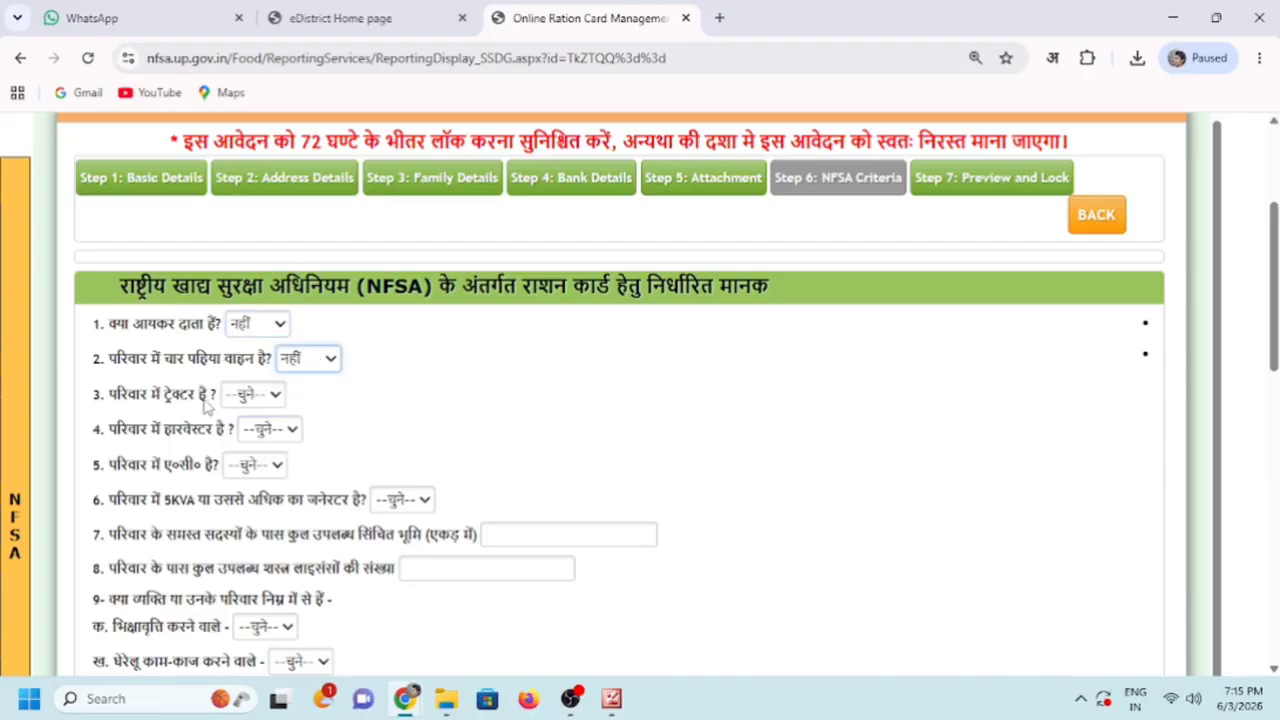
click(255, 395)
click(257, 470)
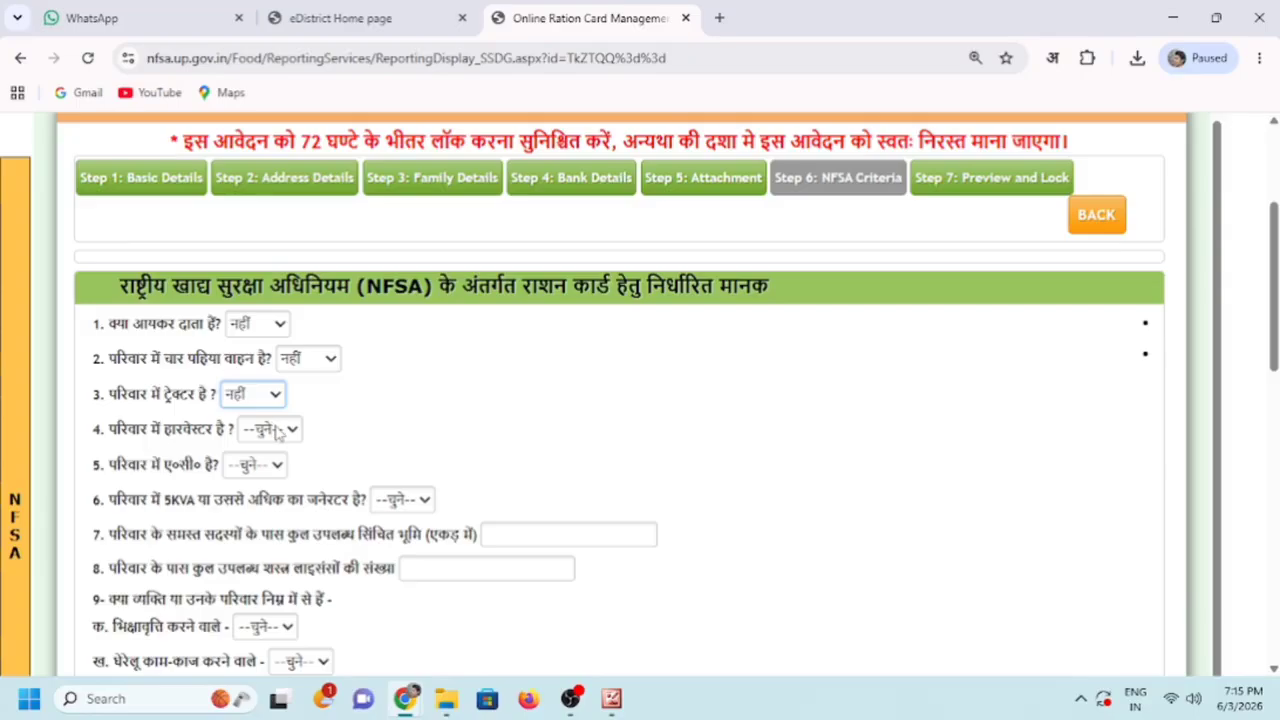
- Answer नहीं for the family's harvester, AC and generator of 5KVA or more (questions 4 to 6)
click(278, 431)
click(256, 503)
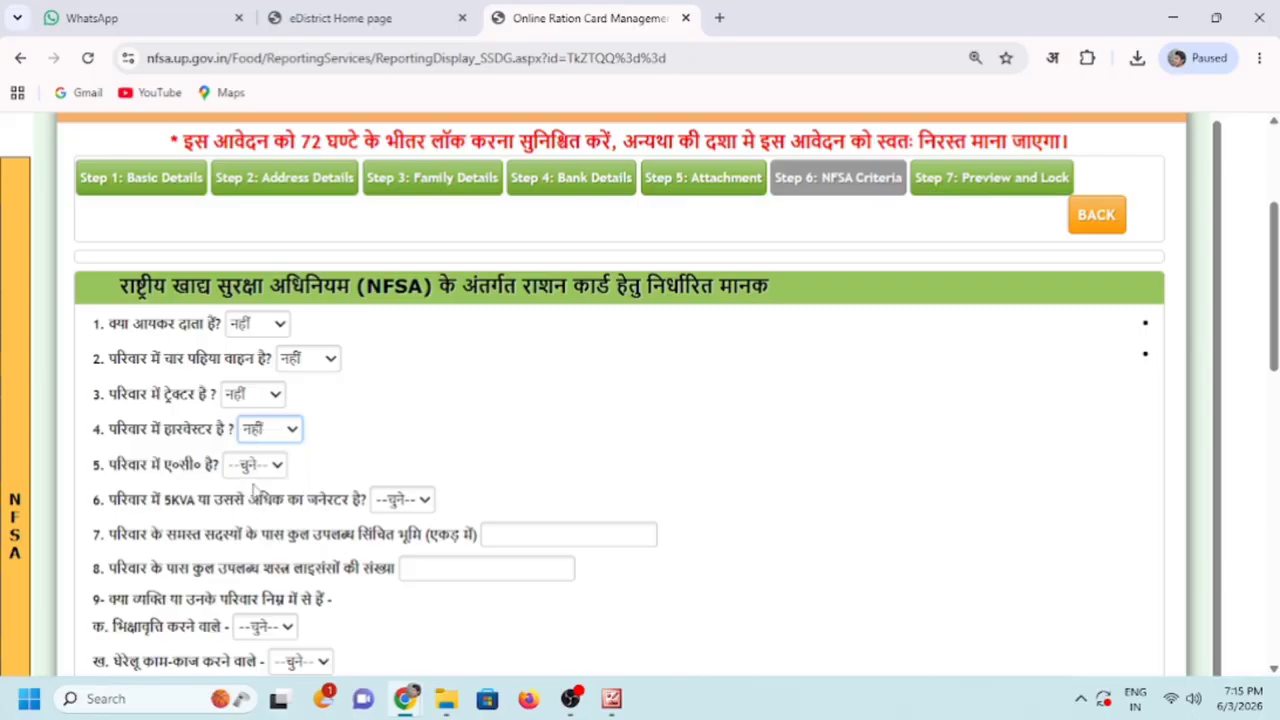
click(272, 468)
click(248, 540)
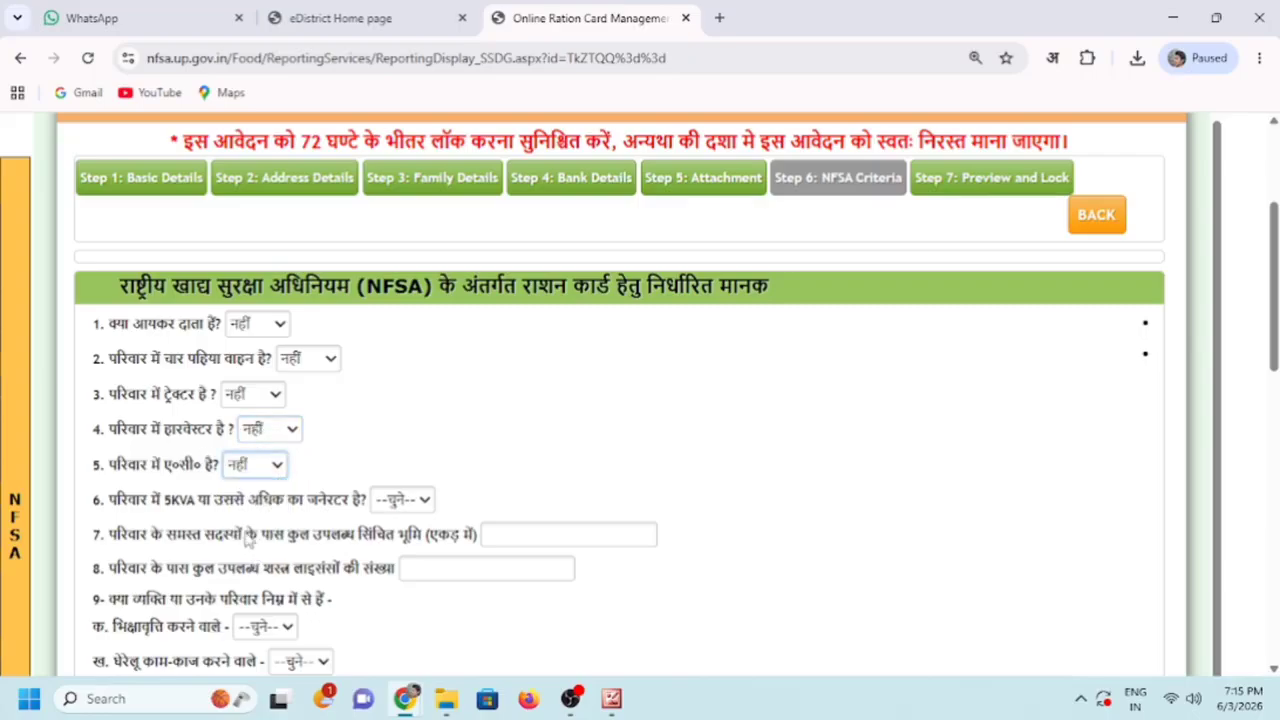
click(424, 502)
click(398, 578)
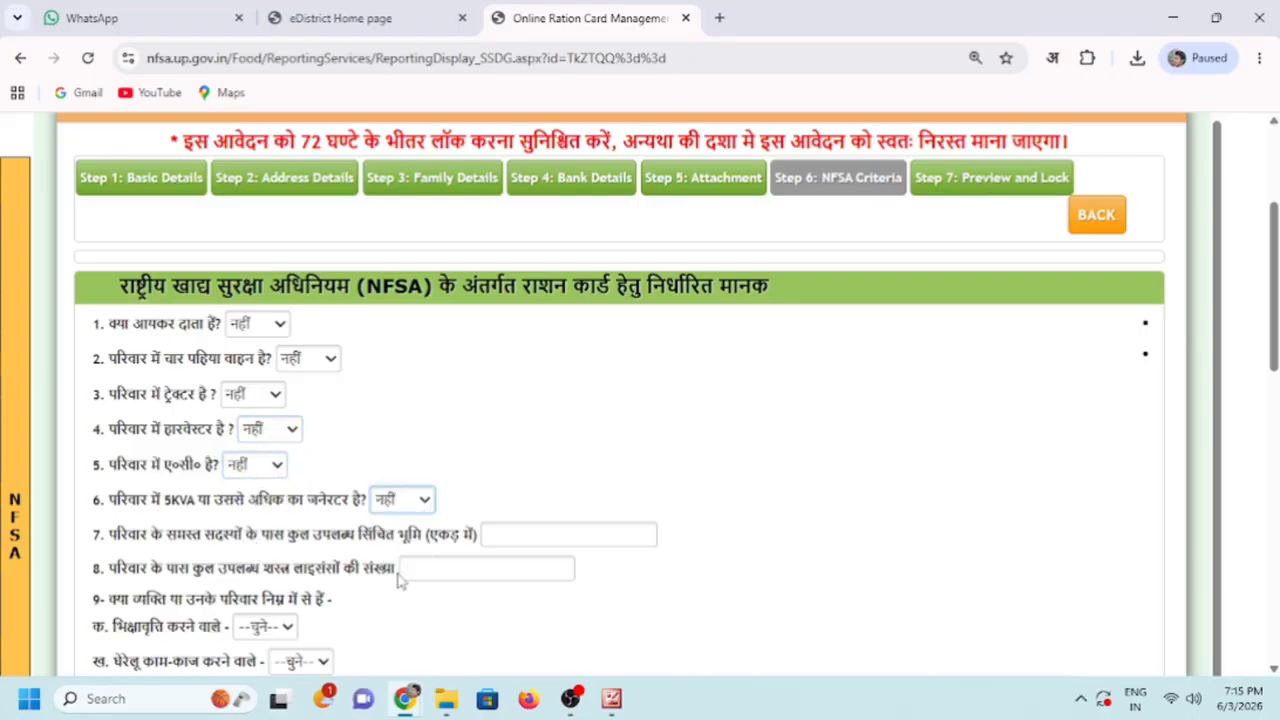
- Set the family's total irrigated land in acres and the number of arms licences to 0
click(566, 539)
click(576, 578)
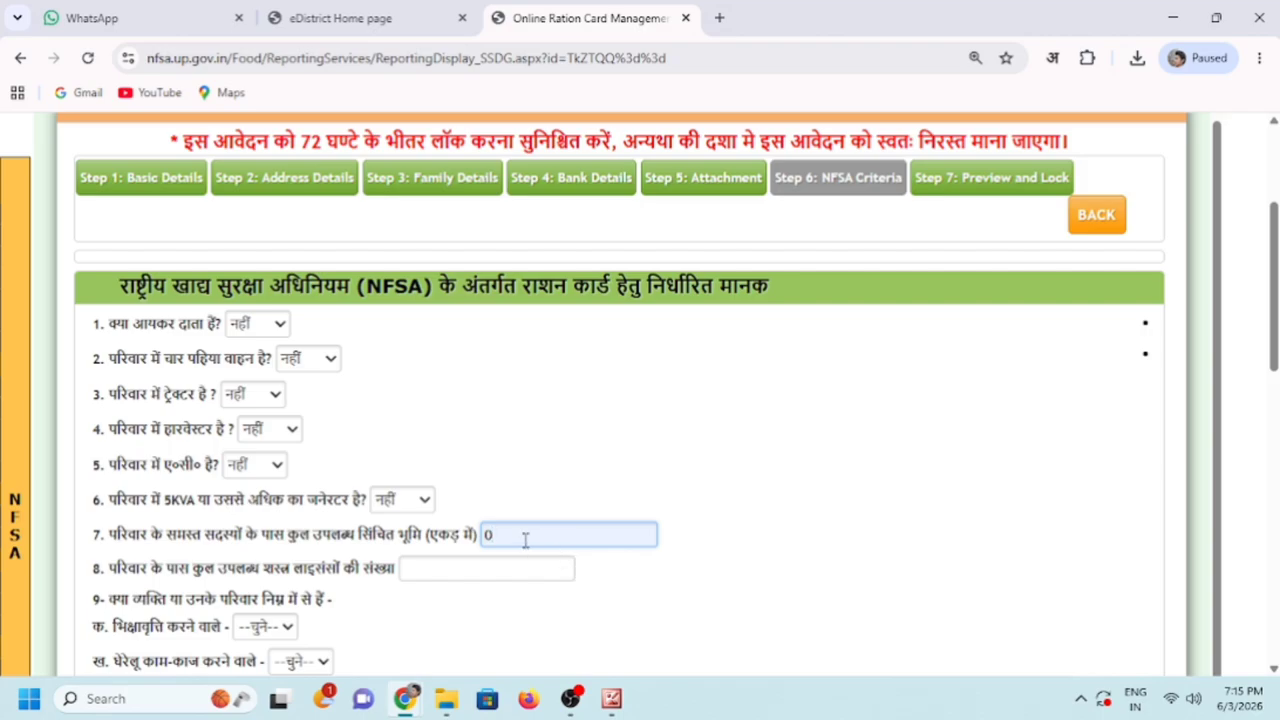
click(452, 569)
click(476, 611)
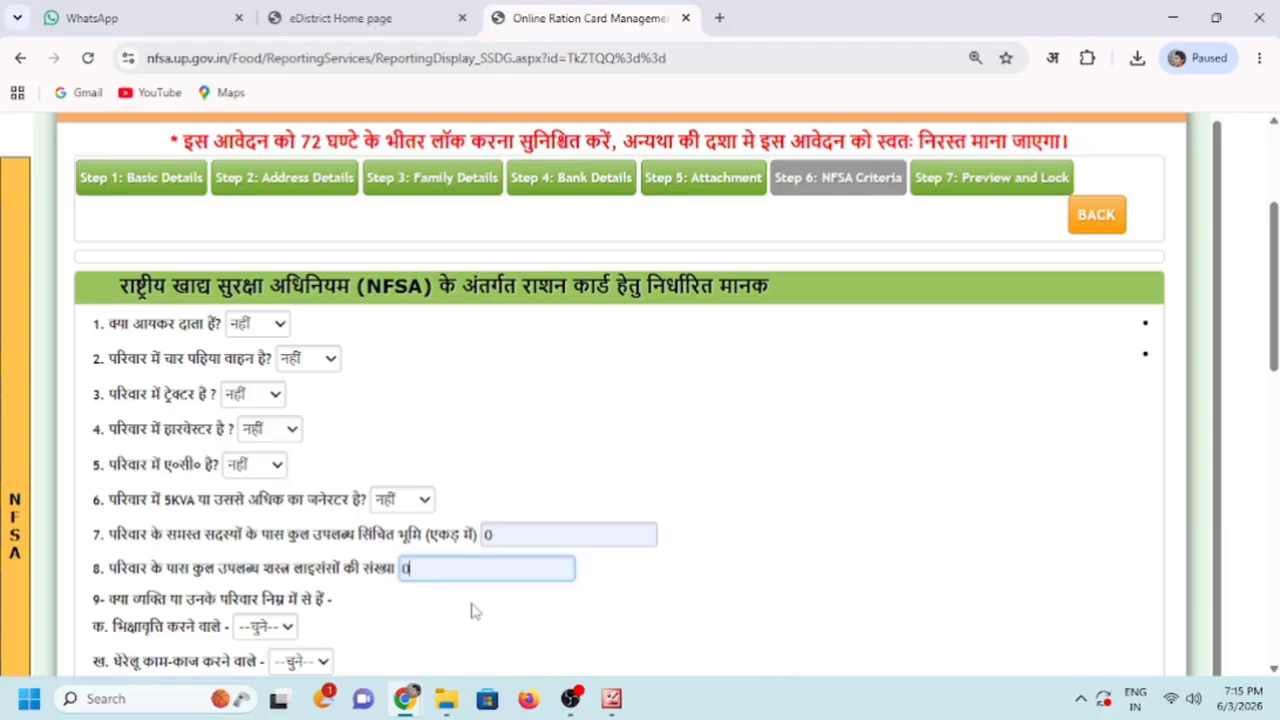
- Answer नहीं for भिक्षावृत्ति करने वाले and criteria 13 to 15, complete the remaining criteria and tick the उद्घोषणा declaration
click(284, 626)
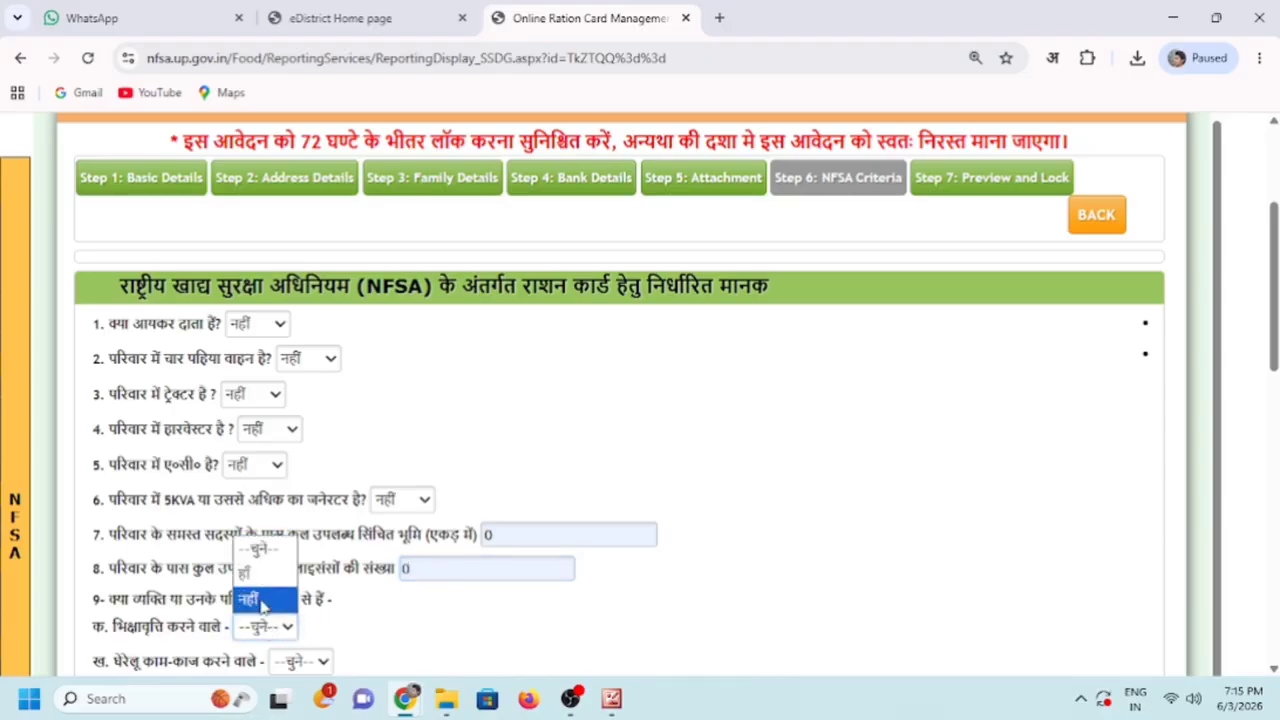
click(262, 600)
scroll(606, 374, down, 10)
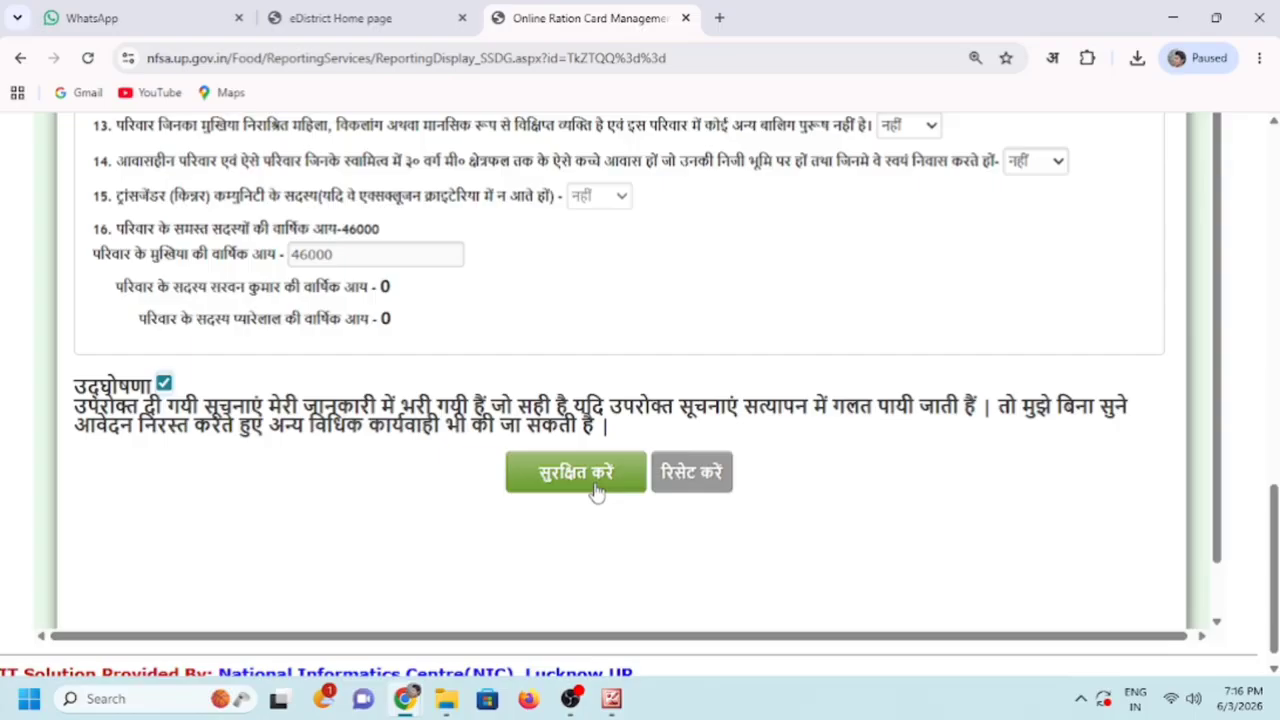
- Save the completed ration card application and bring up its draft copy from the beginning
click(577, 473)
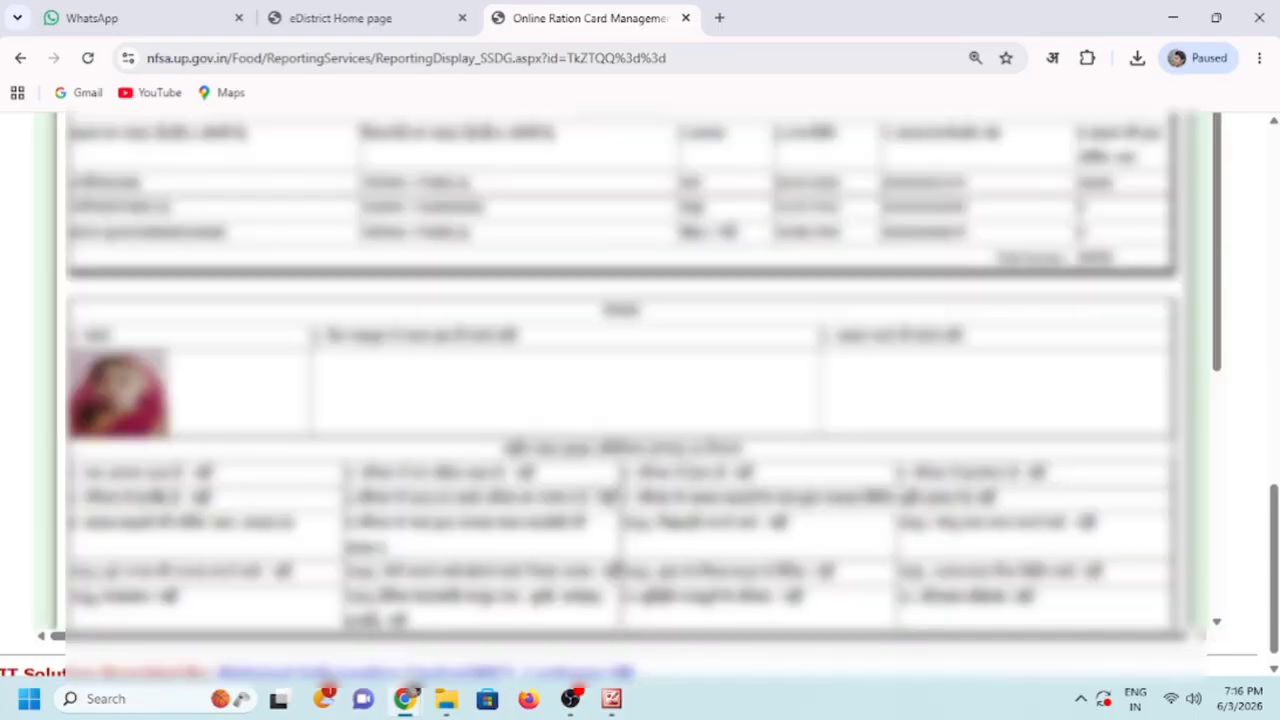
scroll(640, 396, up, 15)
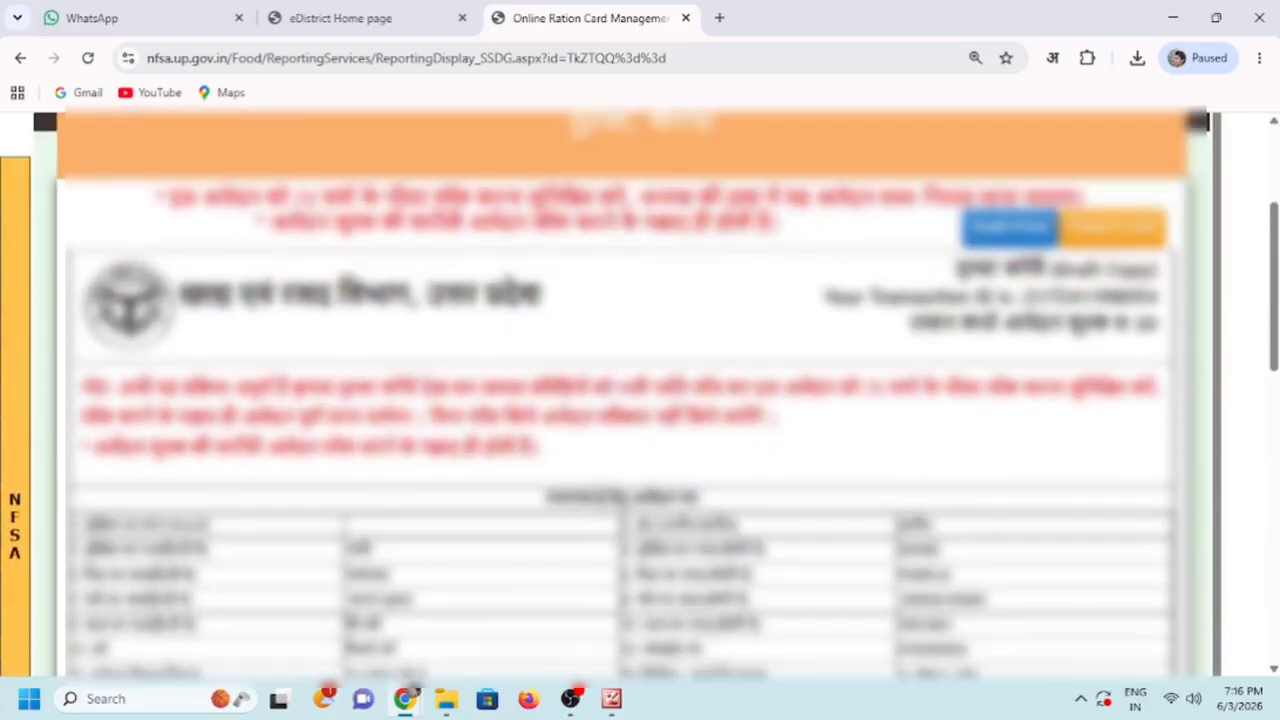
scroll(596, 490, up, 3)
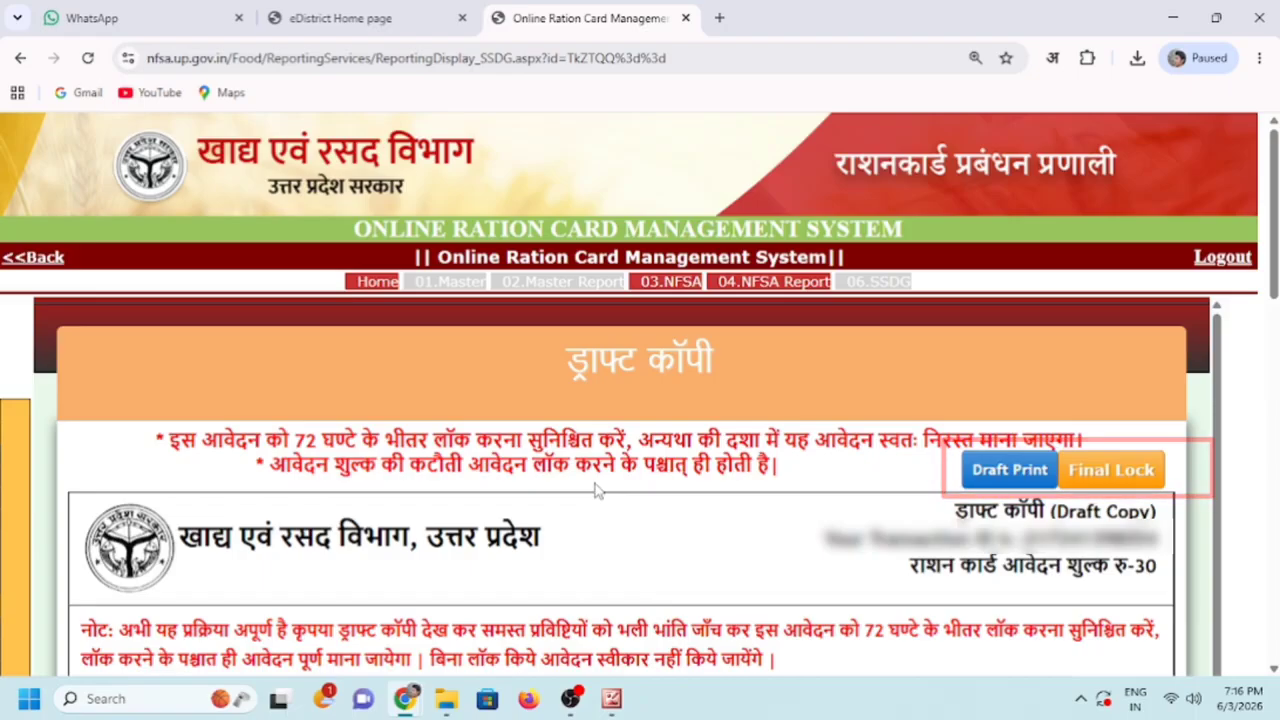
- Save the application's draft print as a PDF in Downloads, named with the applicant's first name followed by "ration card"
click(1020, 478)
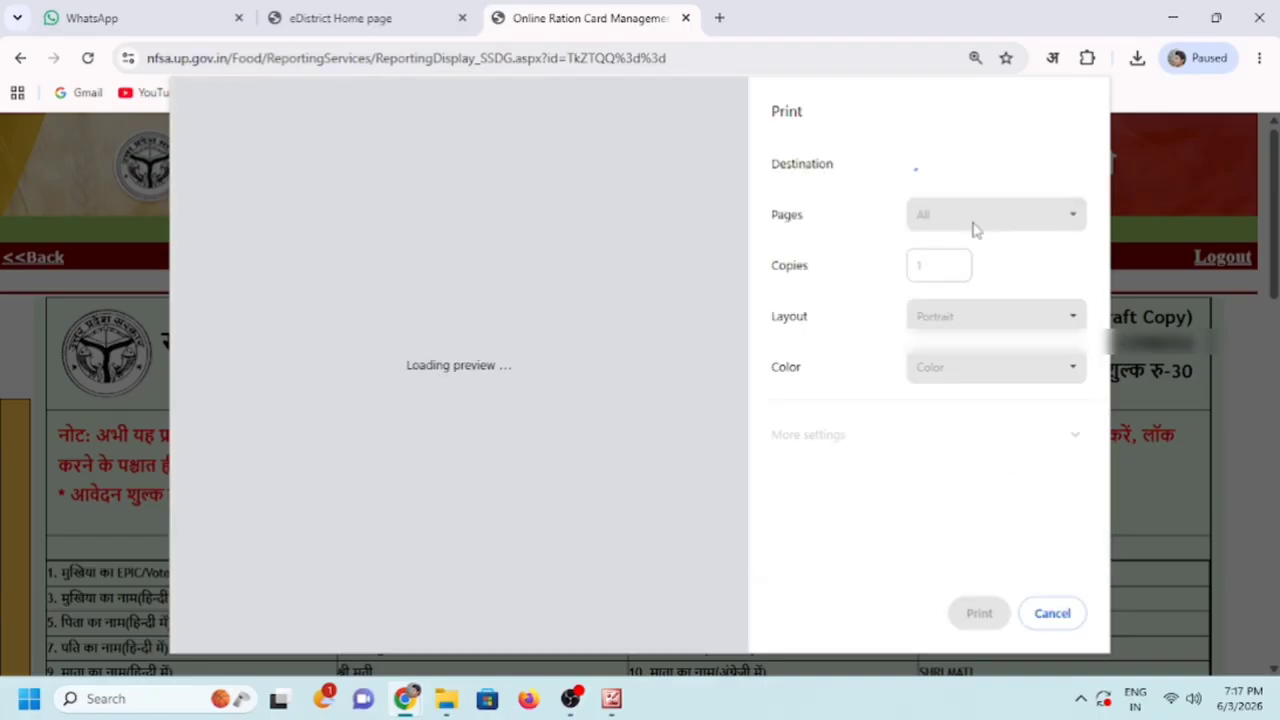
click(966, 613)
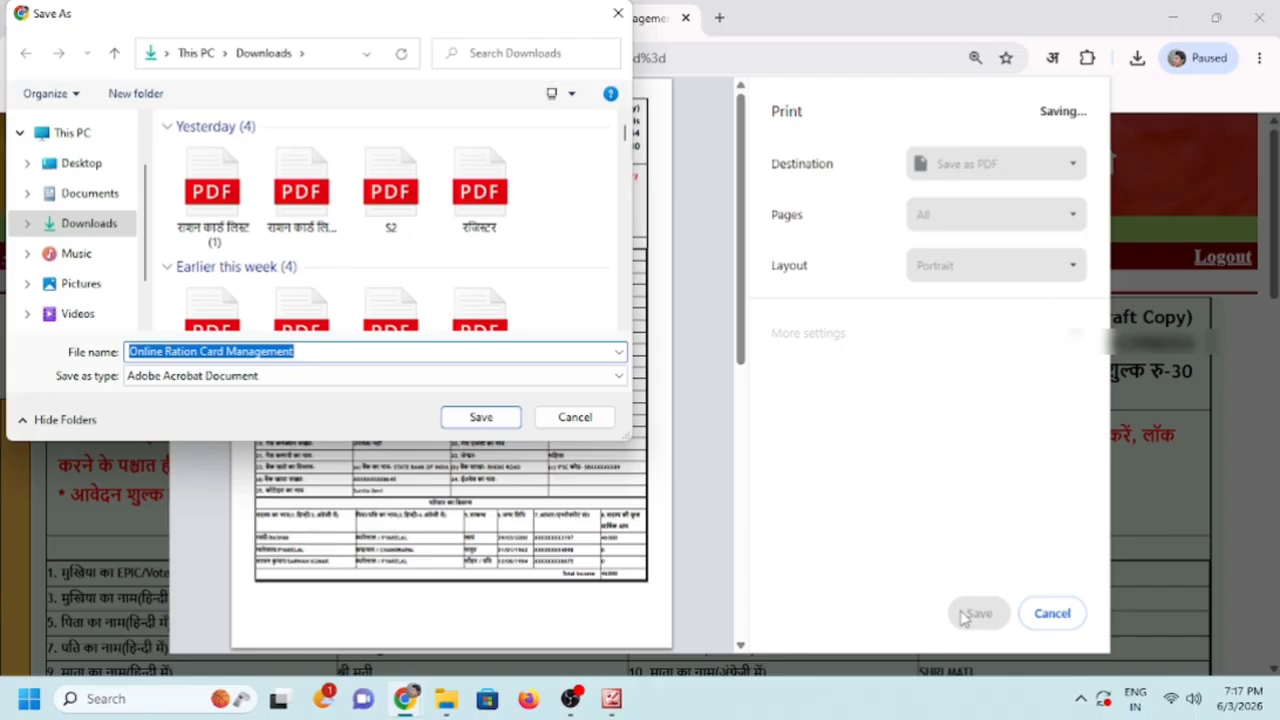
text(Rashmi ration card)
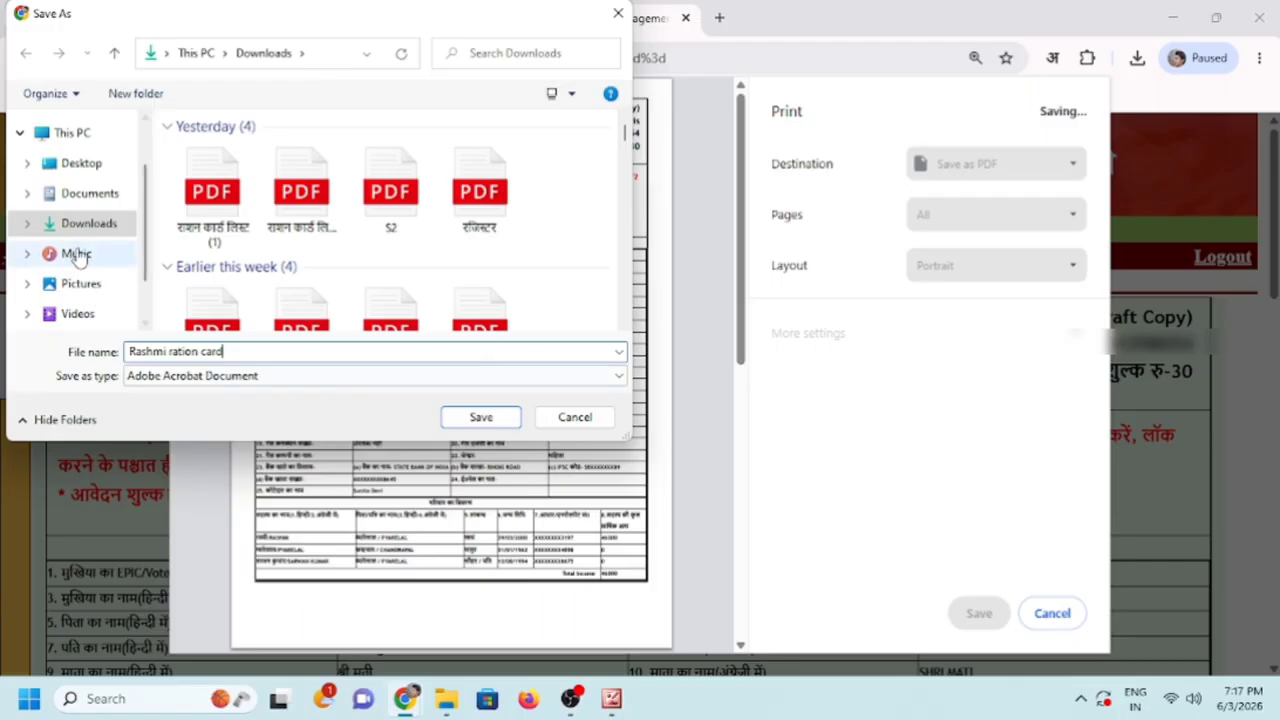
click(472, 420)
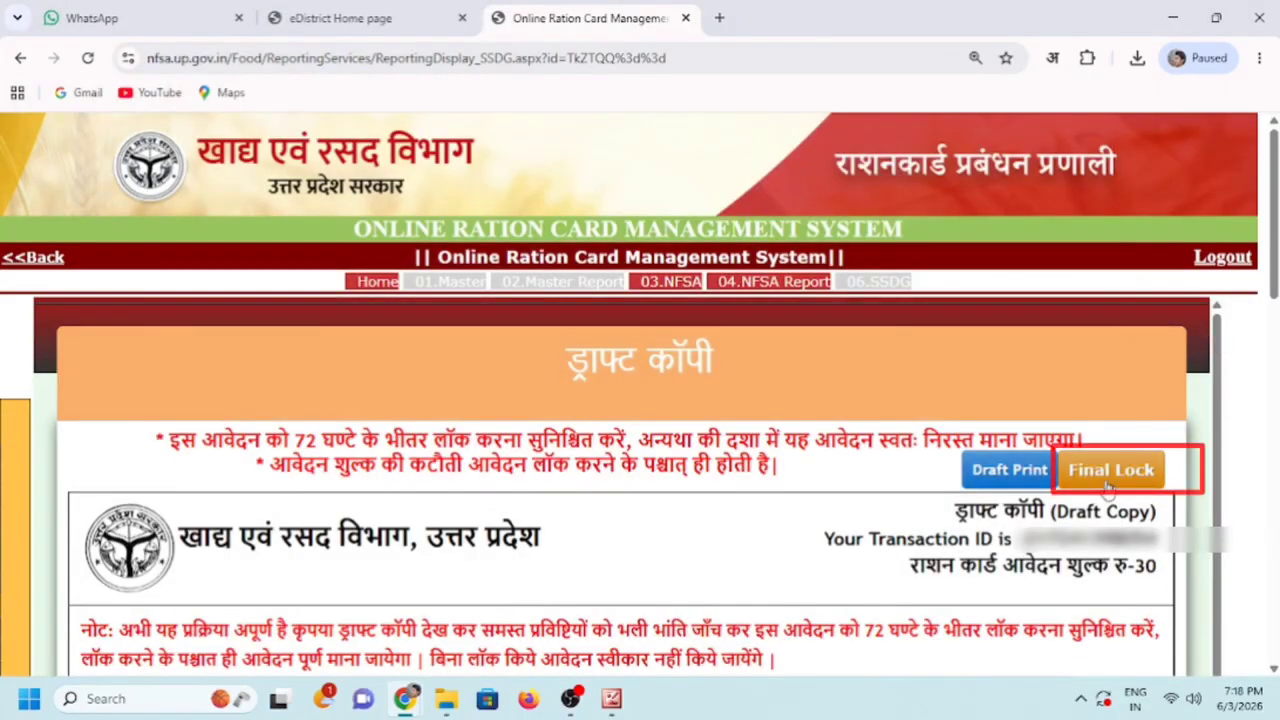
- Final-lock the ration card application and accept the final print confirmation
click(1108, 484)
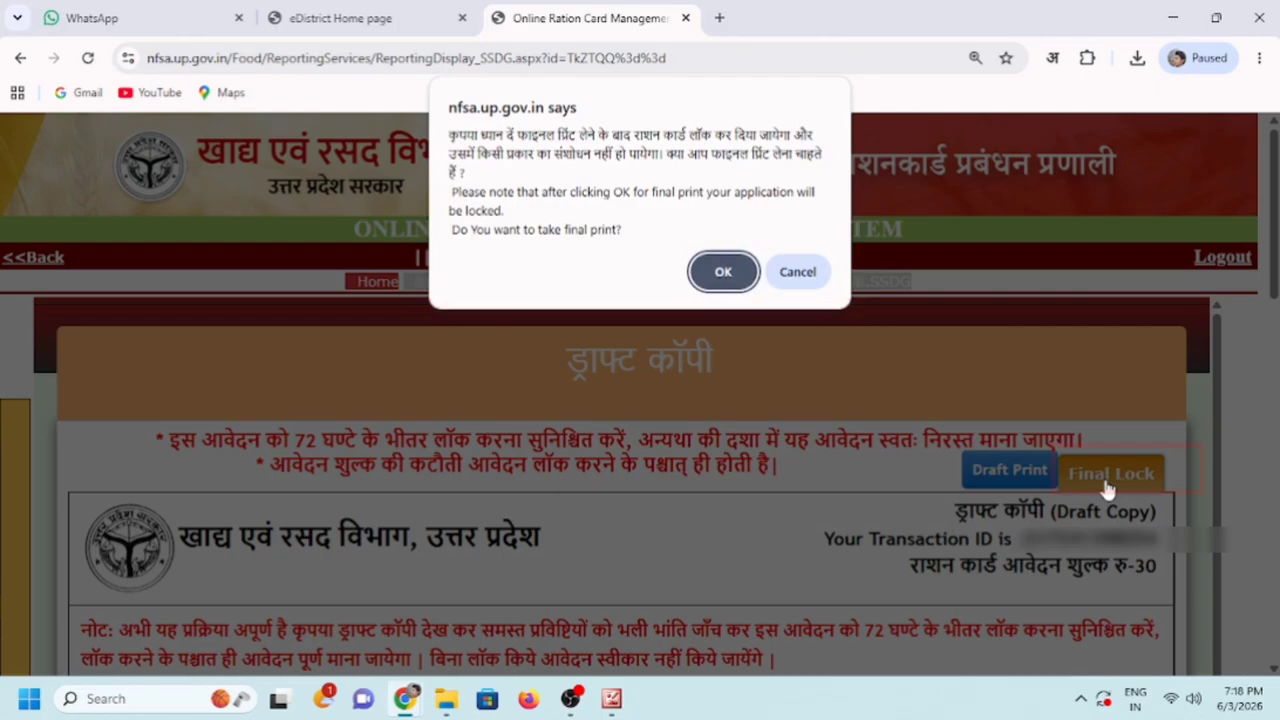
click(723, 272)
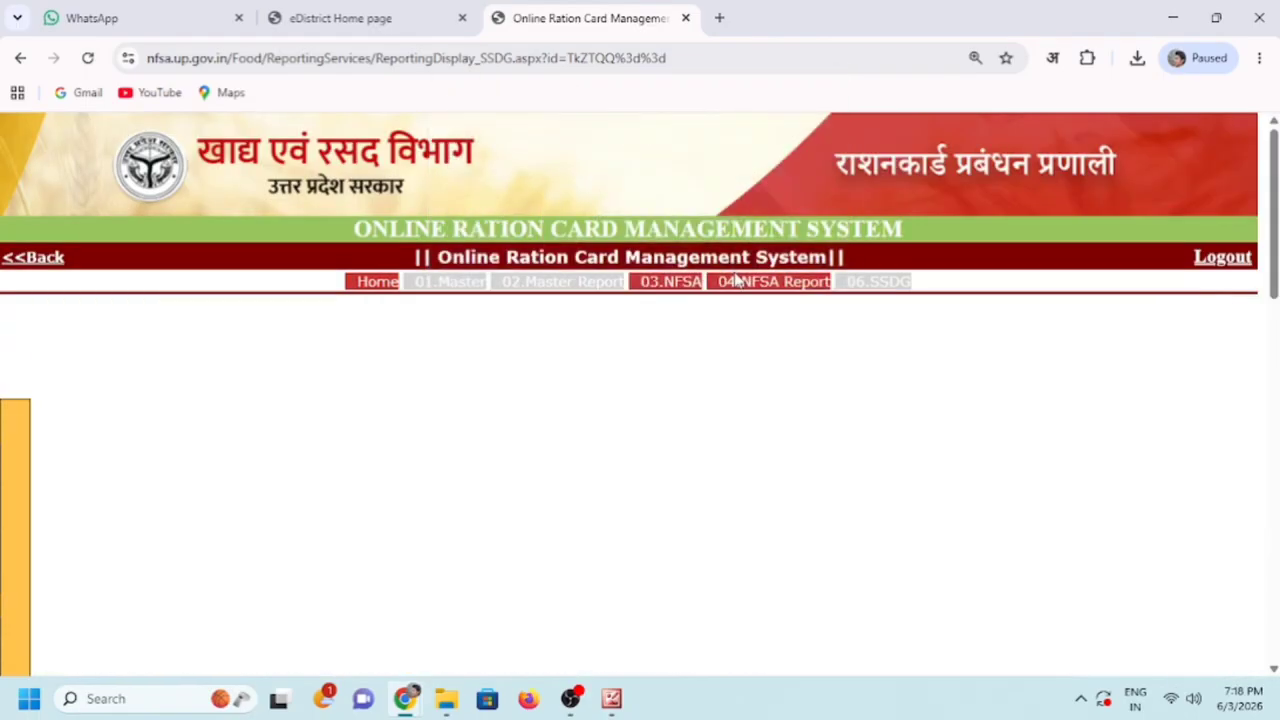
scroll(551, 432, up, 3)
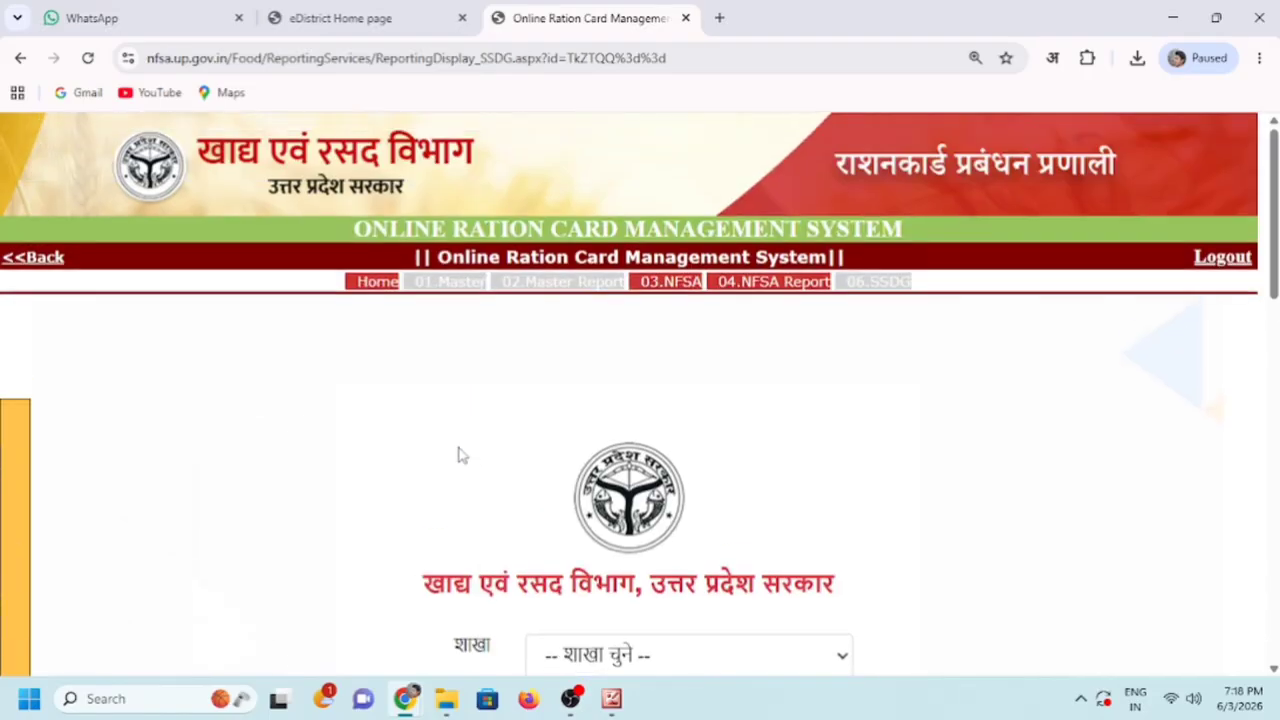
- Close the locked application's page and reopen Food And Civil Supplies(Ration Card) through eDistrict's integrated department services, checking the available balance
key(ctrl+w)
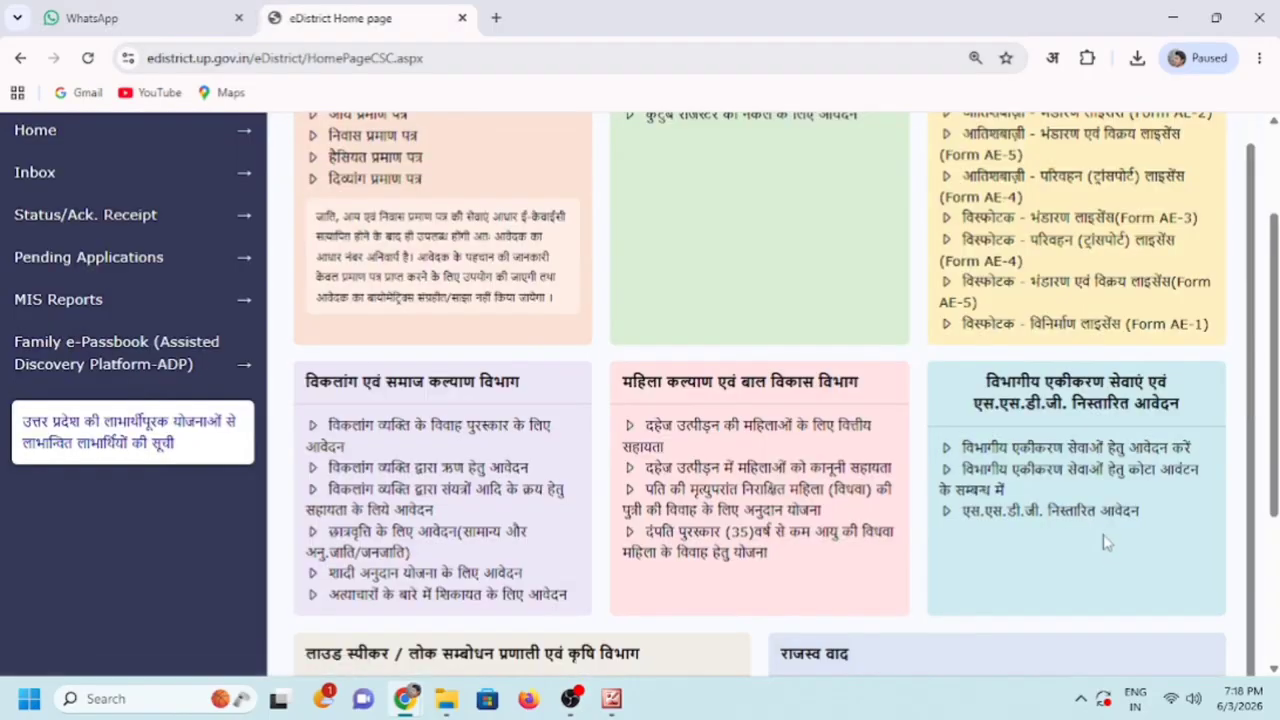
click(1050, 453)
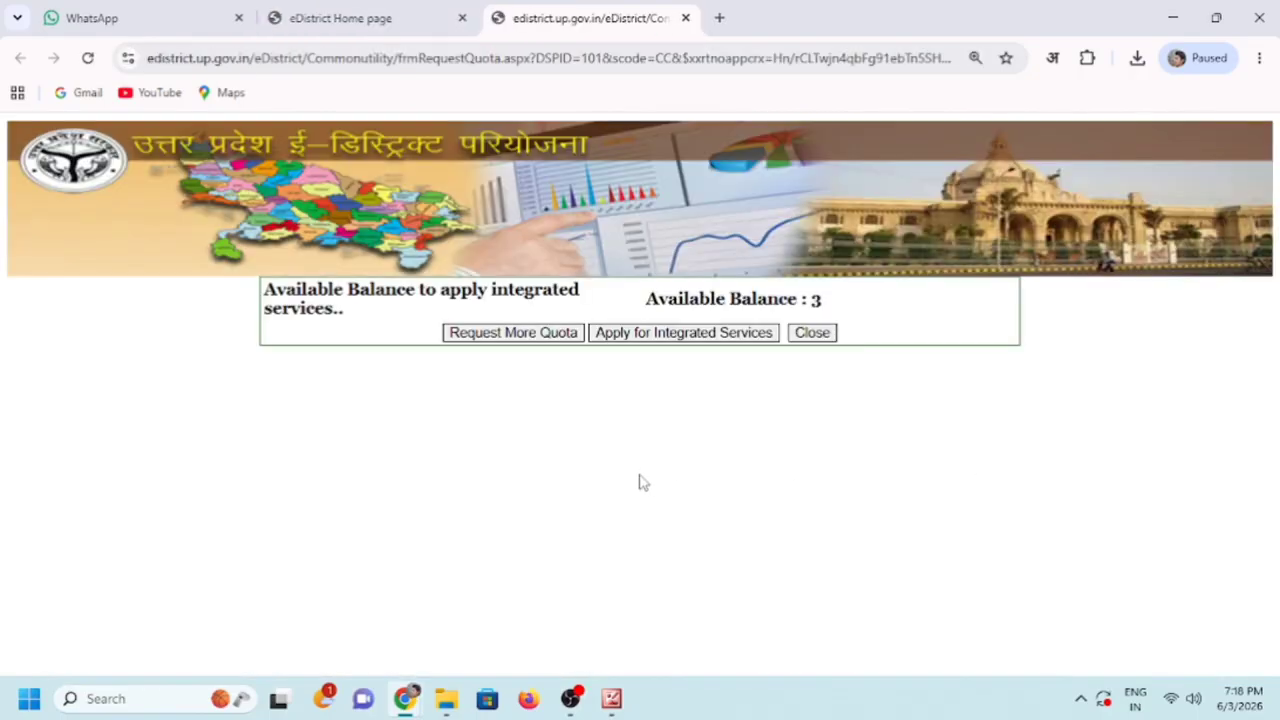
drag(648, 298, 829, 302)
click(825, 299)
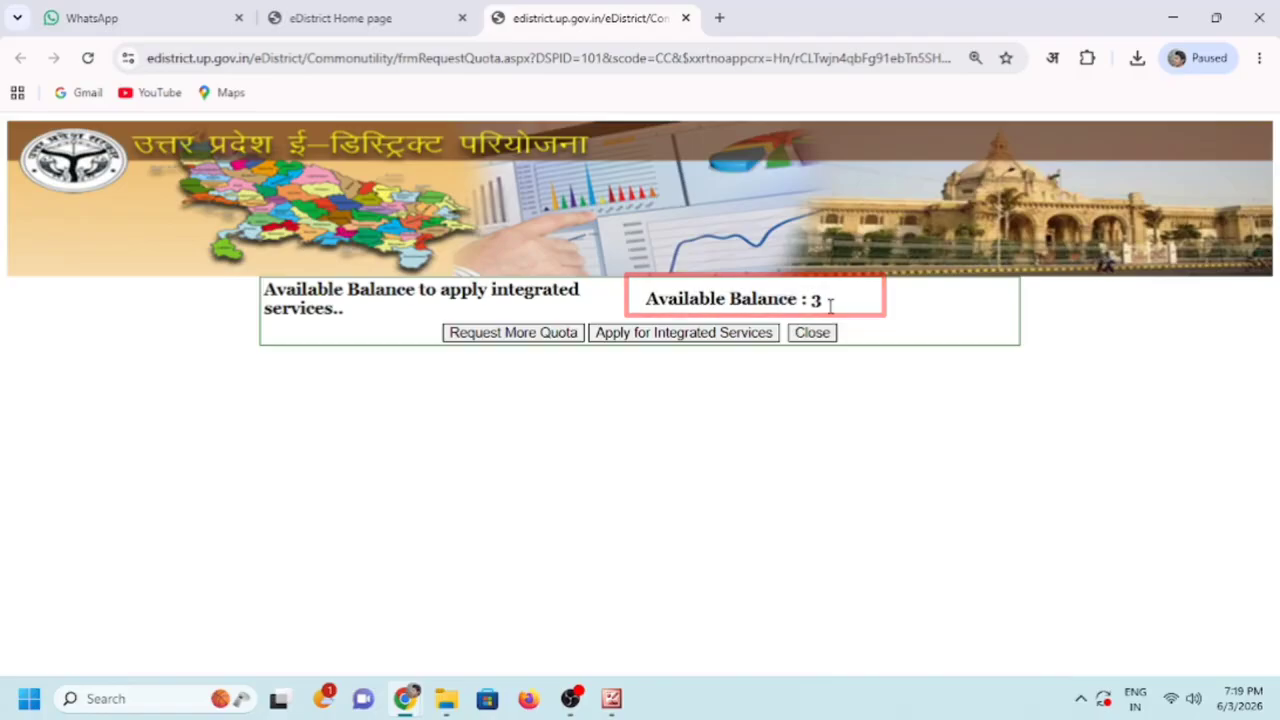
click(700, 335)
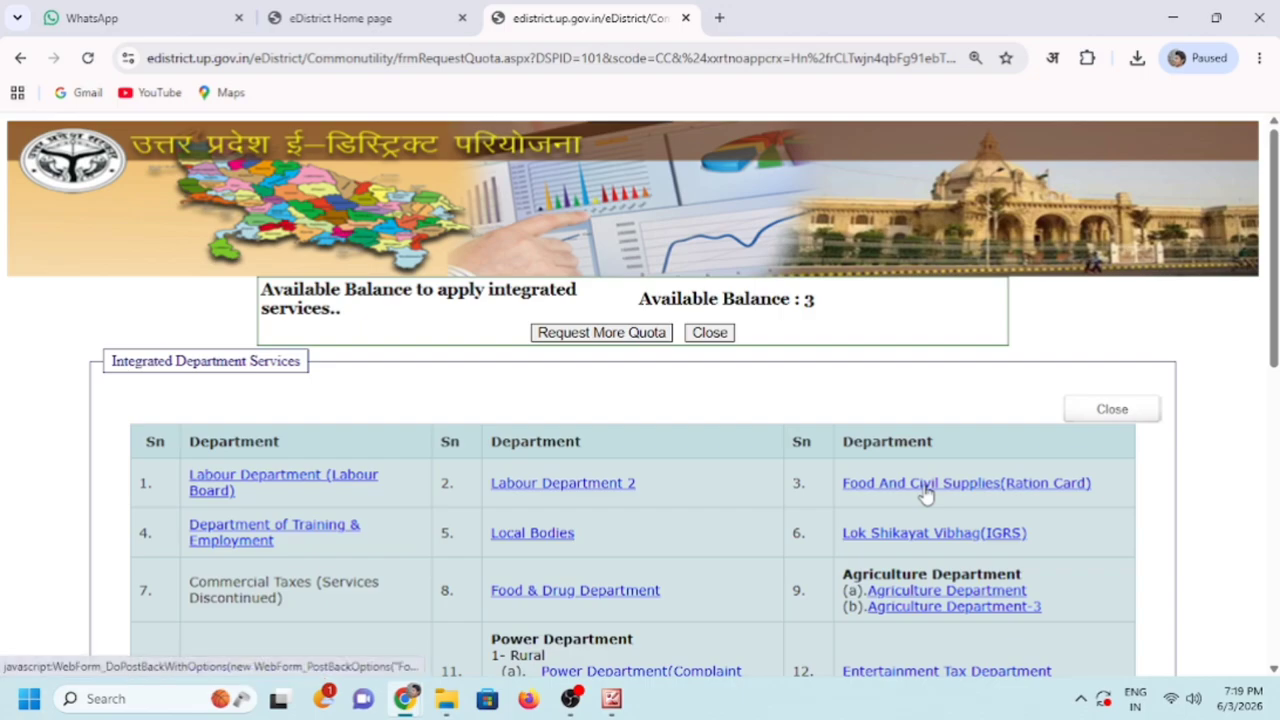
click(925, 487)
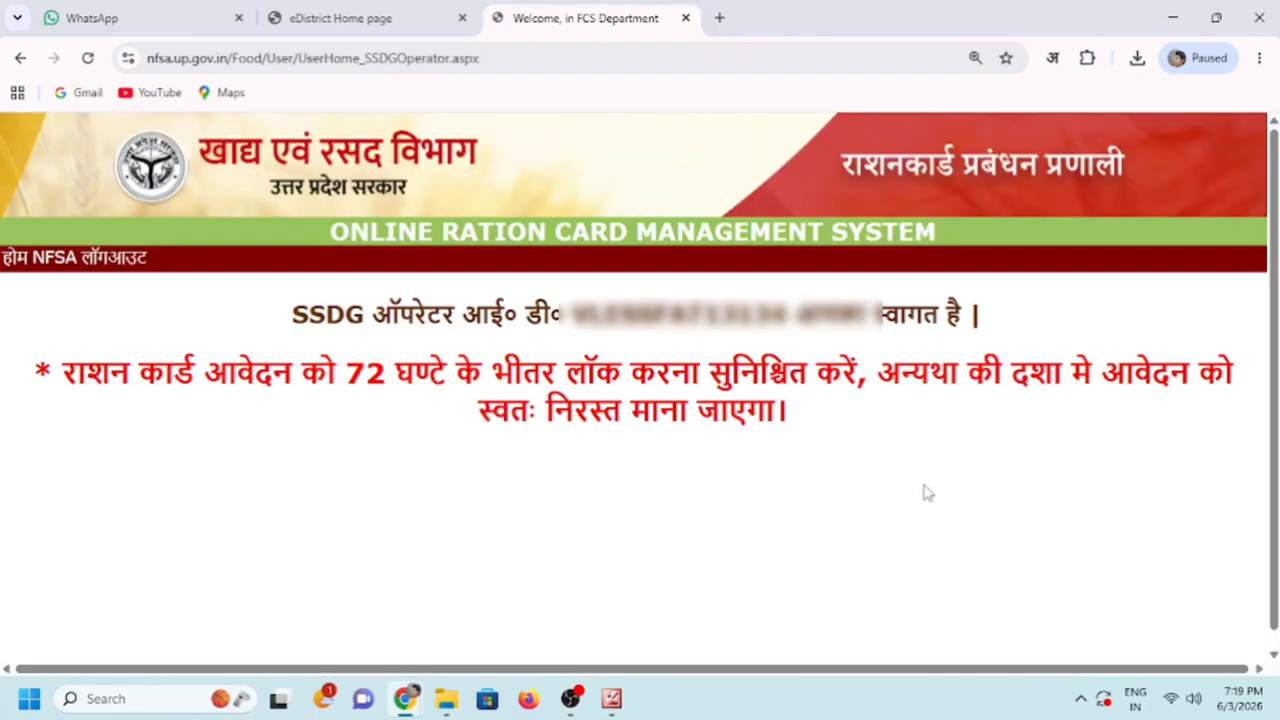
- Open NFSA entry 3.1.6 for the ration card receipt and bring up the application's acknowledgement receipt using its district and ration card number
click(46, 268)
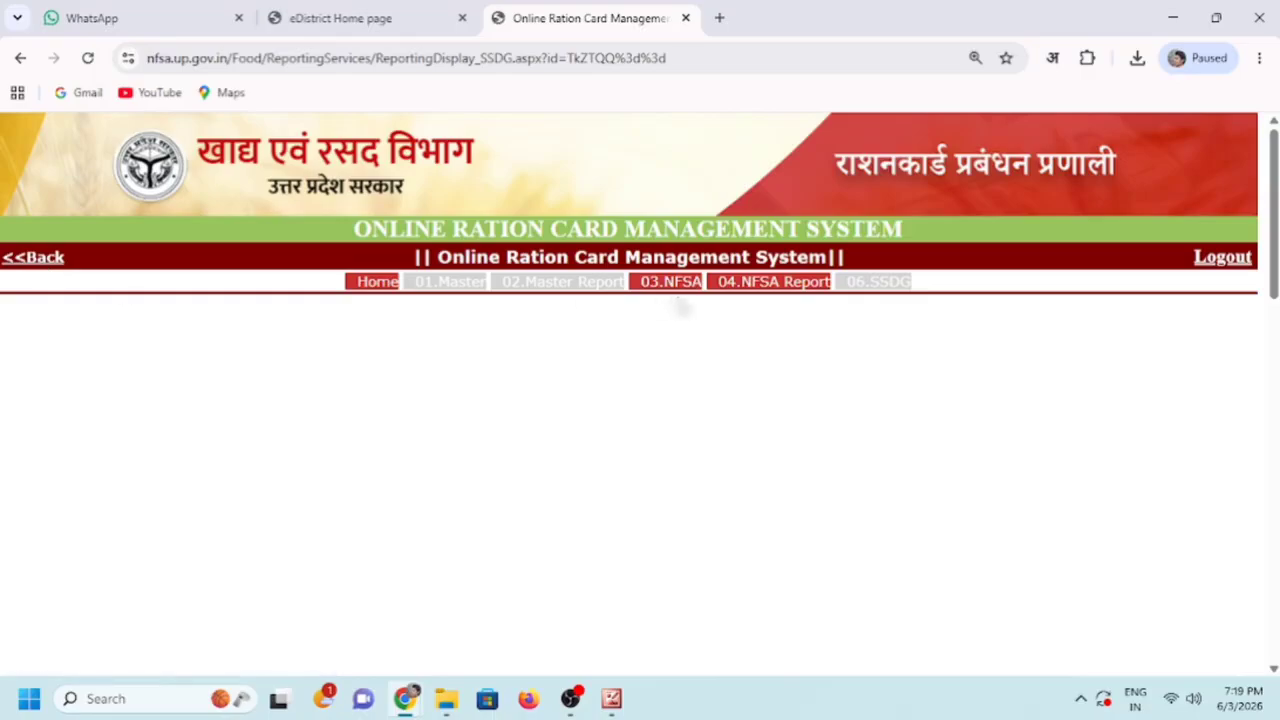
click(678, 288)
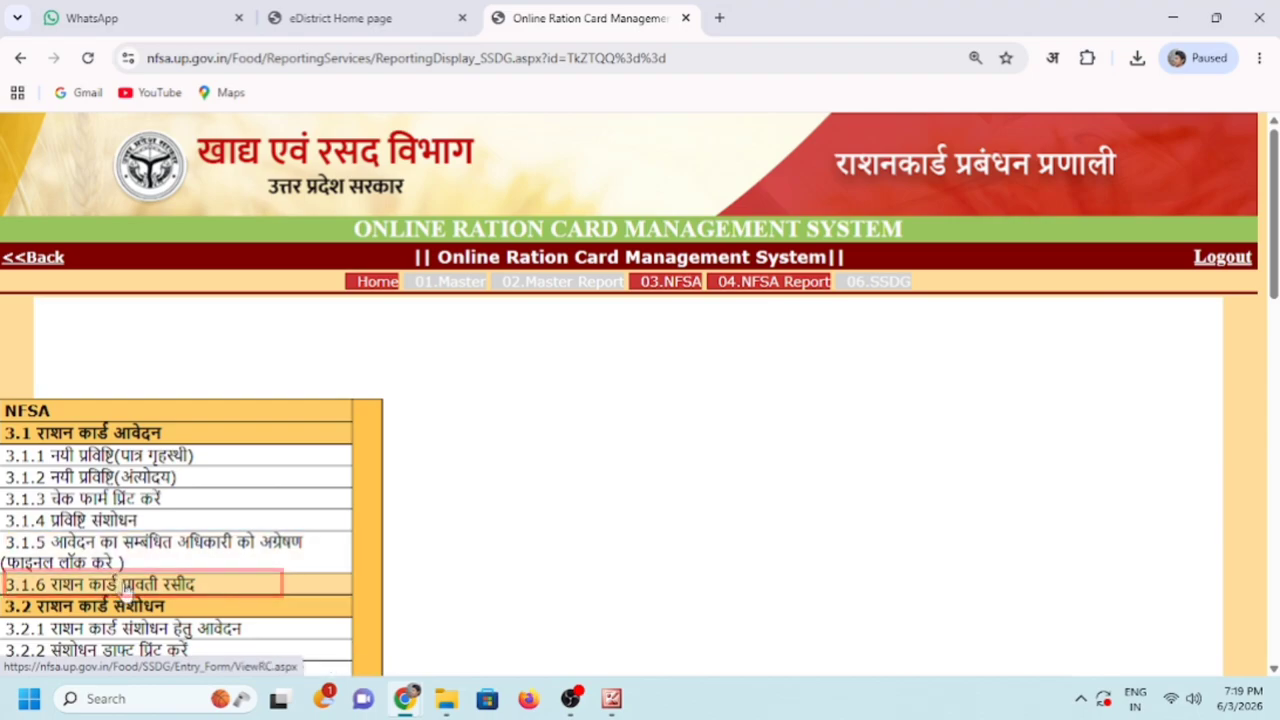
click(125, 589)
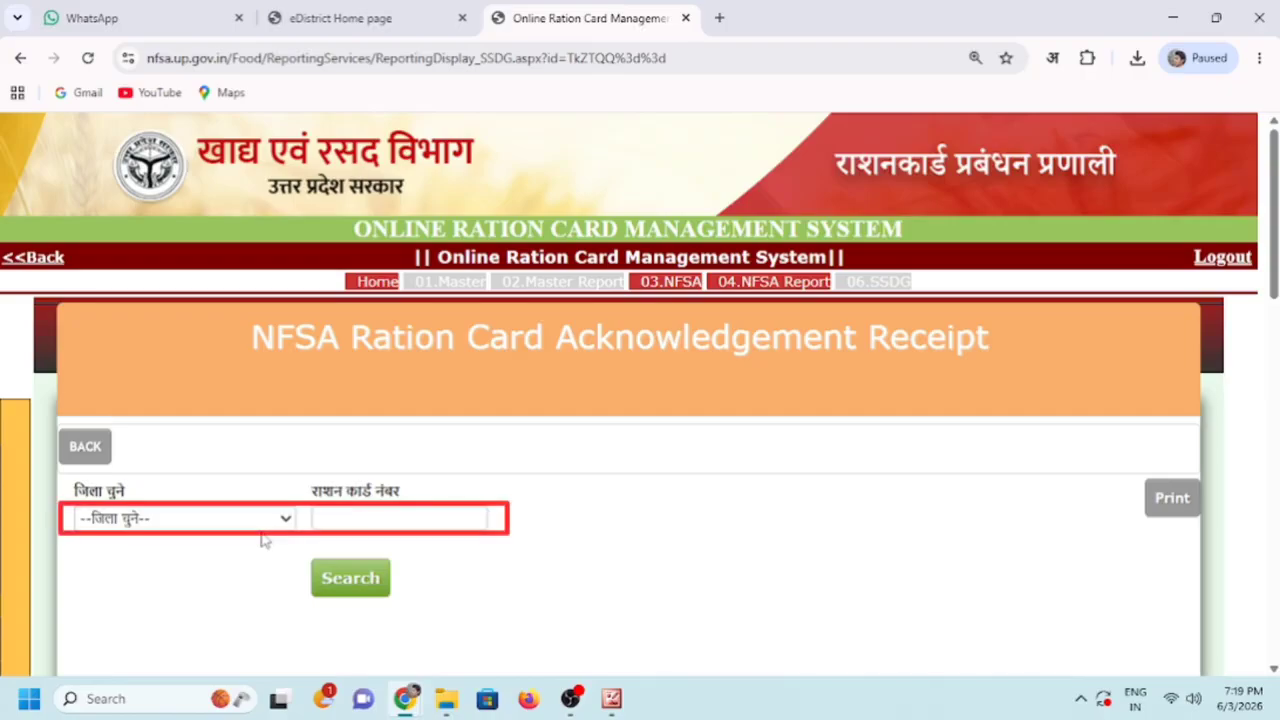
drag(250, 150, 995, 196)
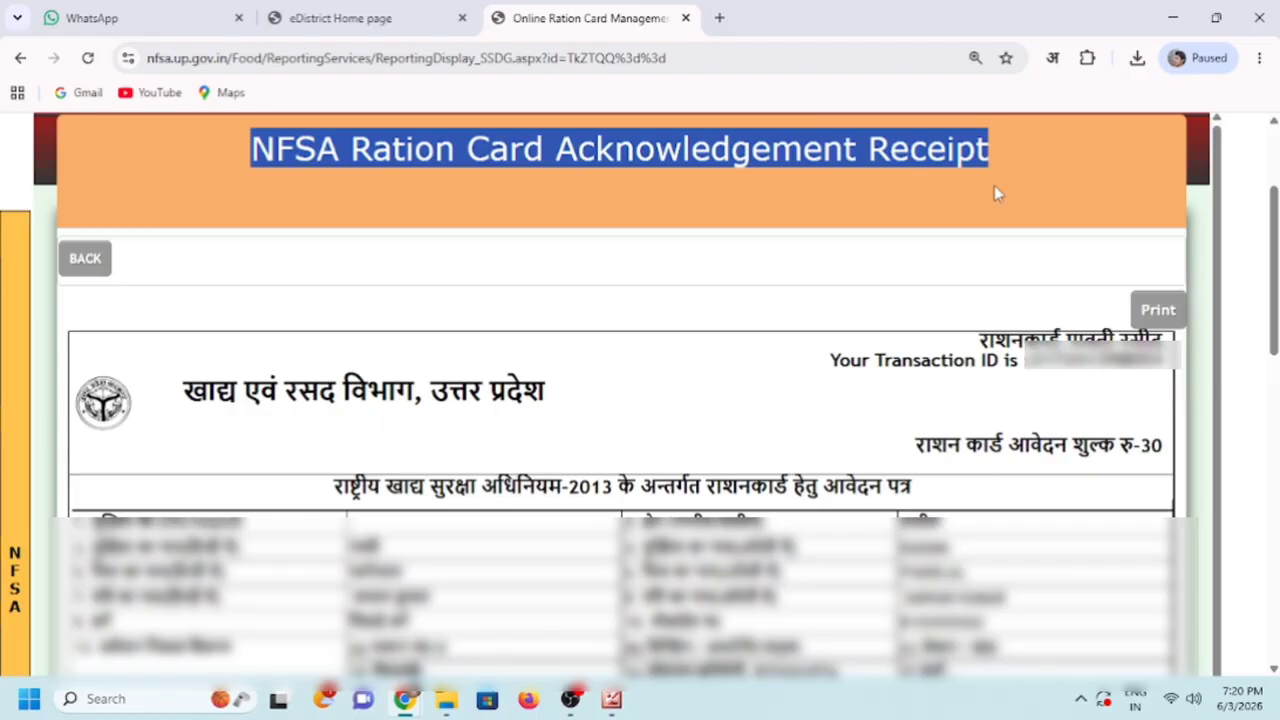
click(1082, 252)
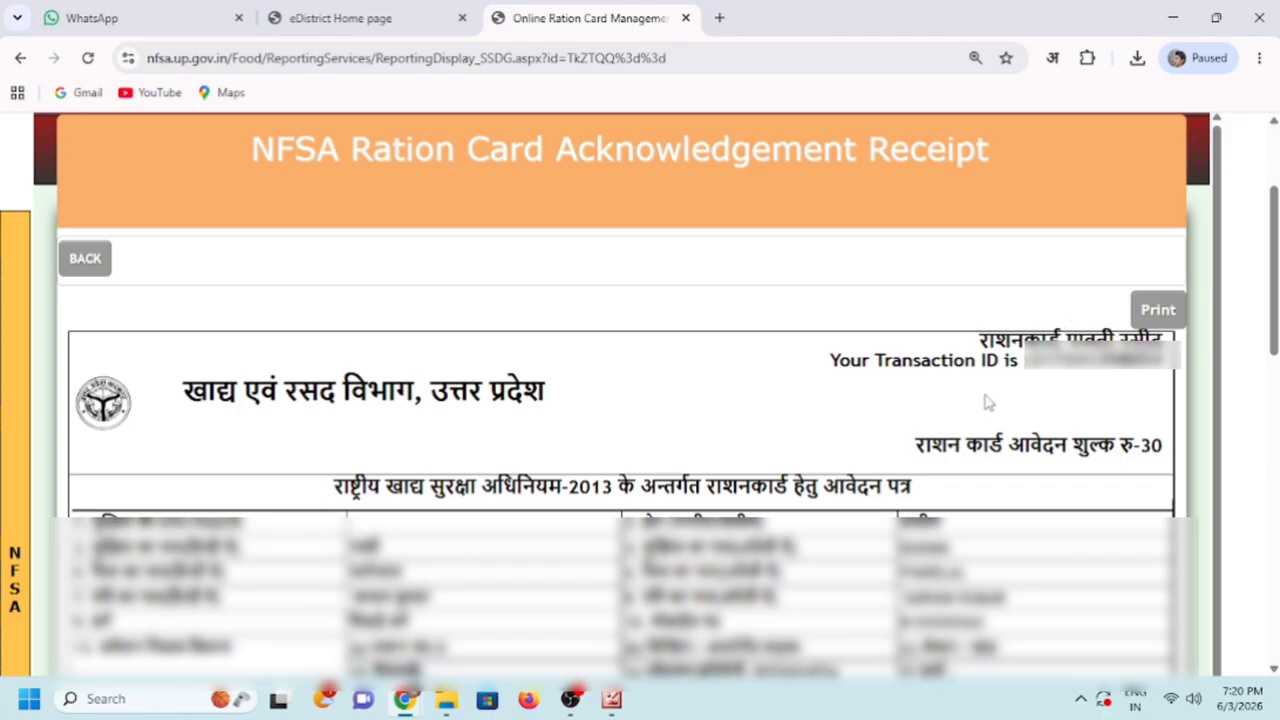